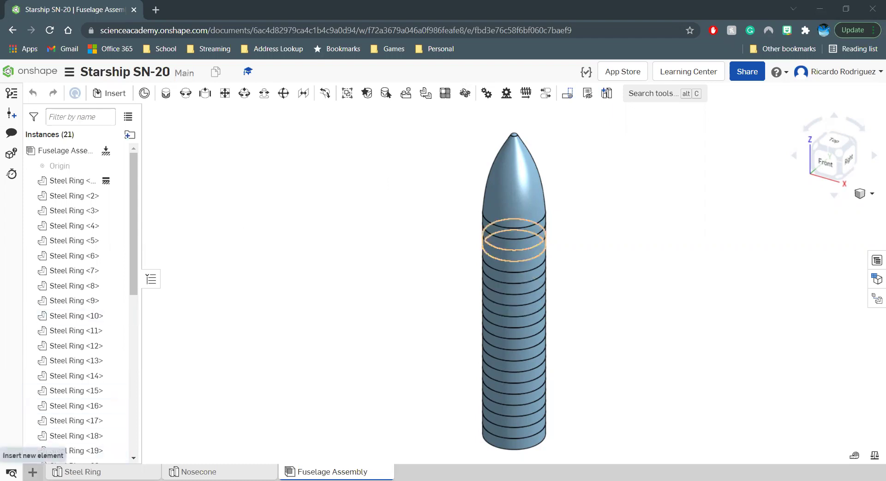
# Create a new Part Studio and start a sketch on its Front plane, viewed from the front
pyautogui.click(33, 471)
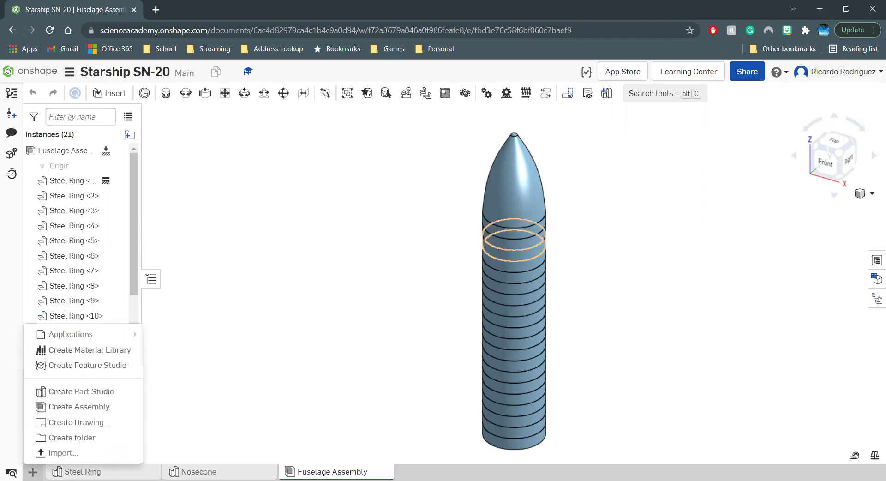
pyautogui.click(81, 392)
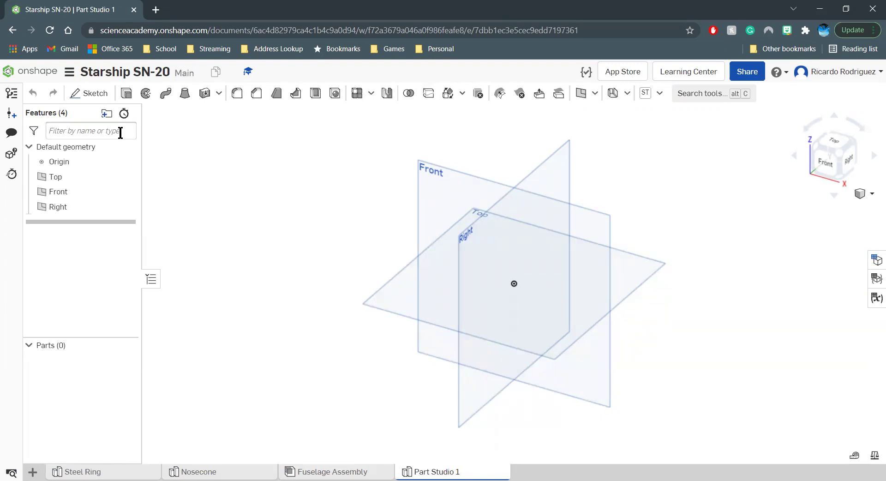
pyautogui.click(90, 92)
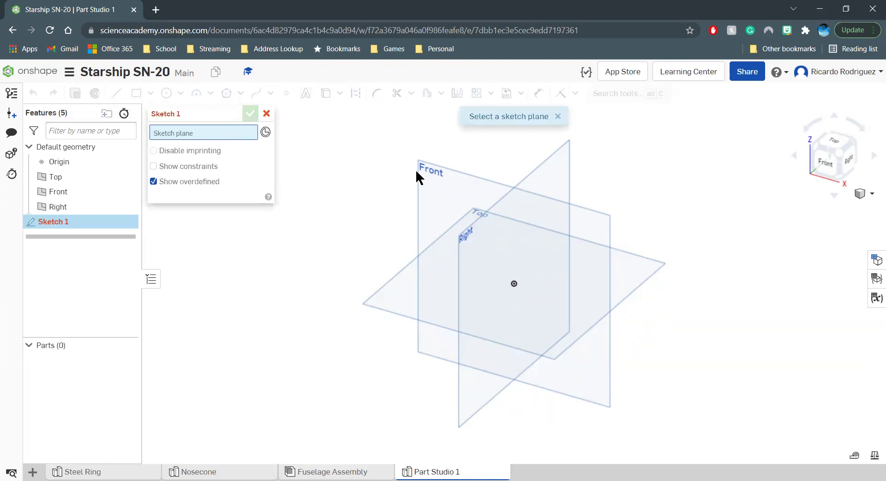
pyautogui.click(430, 178)
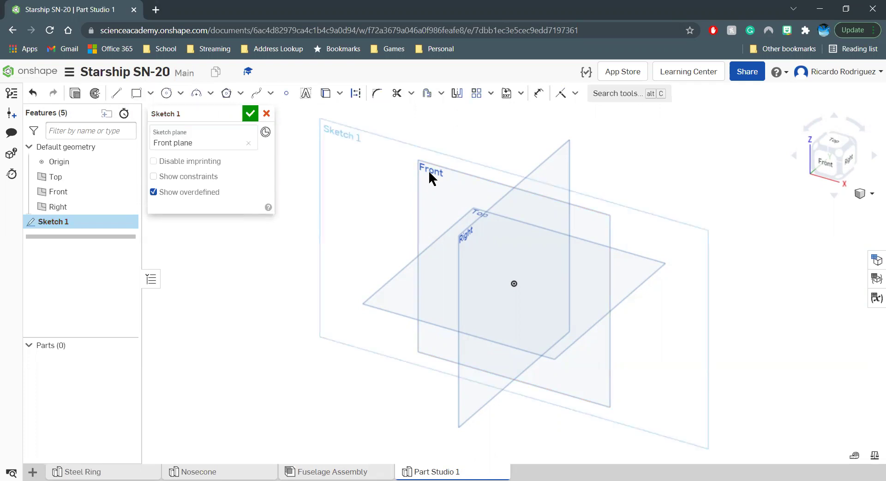
pyautogui.click(823, 164)
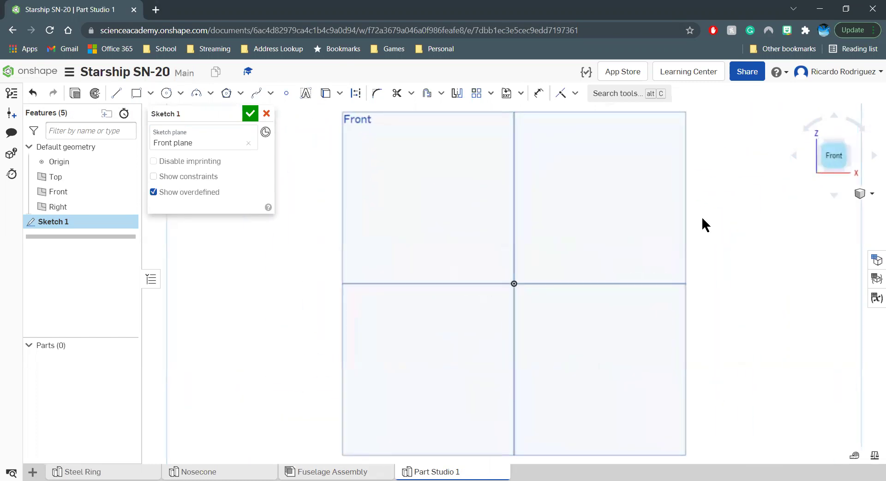
pyautogui.scroll(-3, 393, 410)
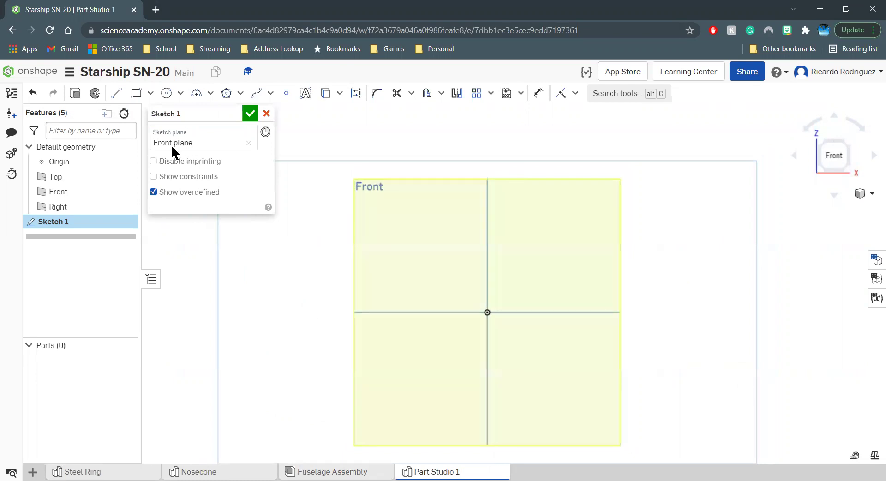
# Sketch a vertical line upward from the origin with a length of 18.3 cm
pyautogui.click(117, 93)
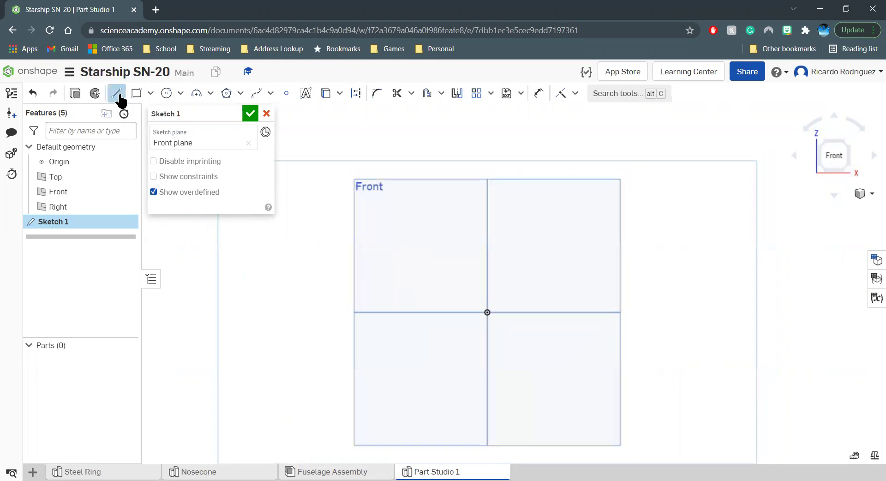
pyautogui.click(487, 312)
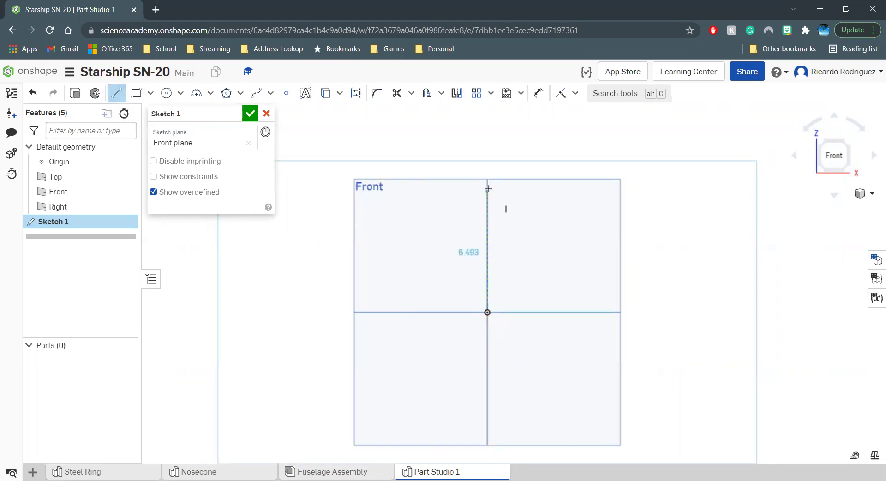
pyautogui.click(488, 170)
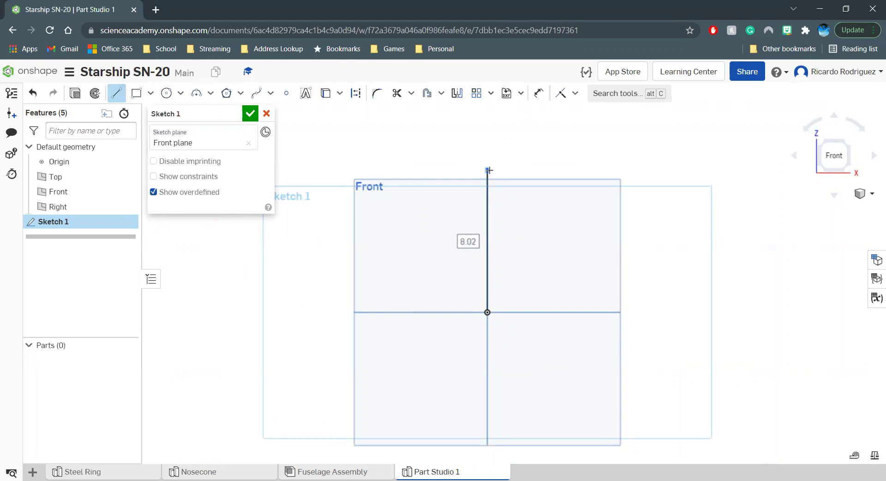
pyautogui.write('18.3')
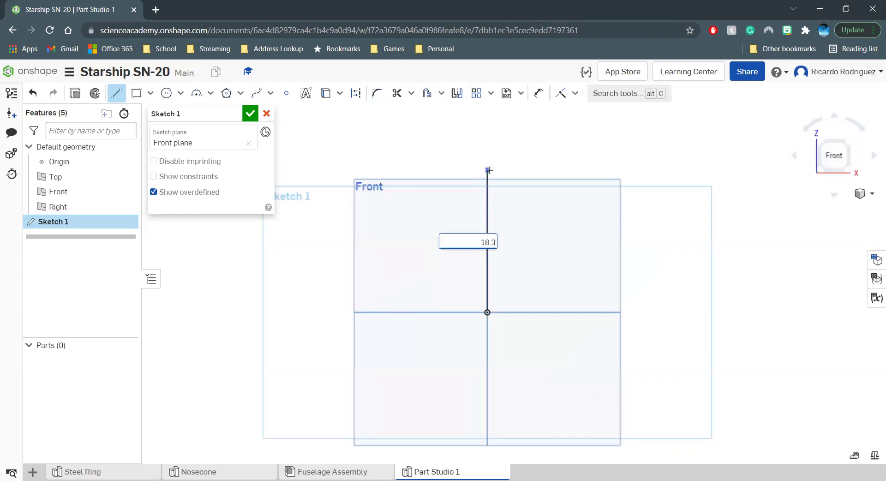
pyautogui.press('Return')
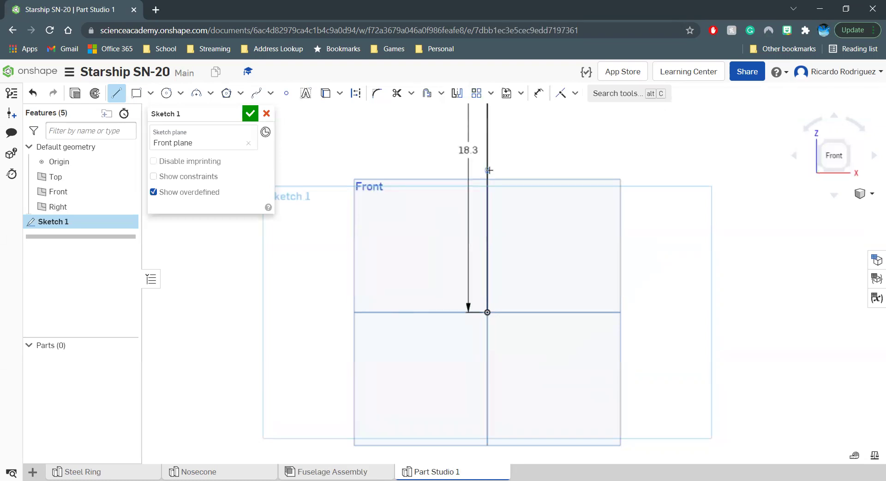
# Draw a 0.45 cm horizontal line to the right from the upper end of the vertical line
pyautogui.scroll(-5, 448, 380)
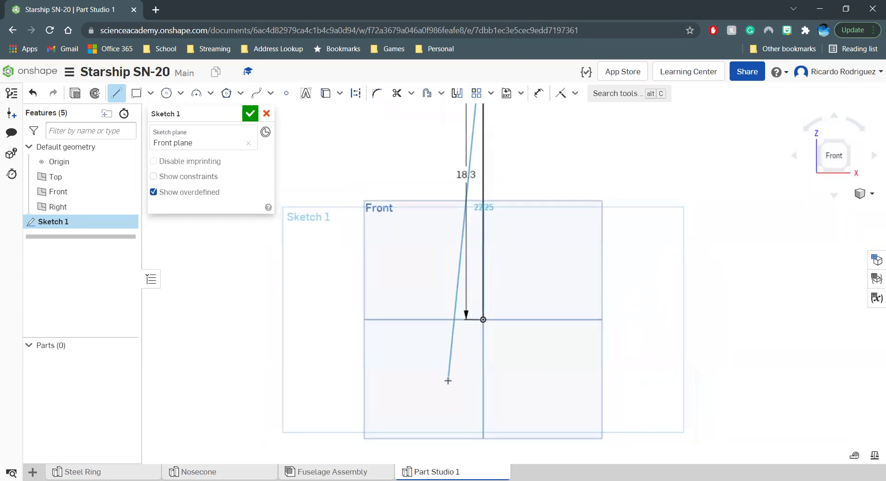
pyautogui.scroll(-1, 448, 380)
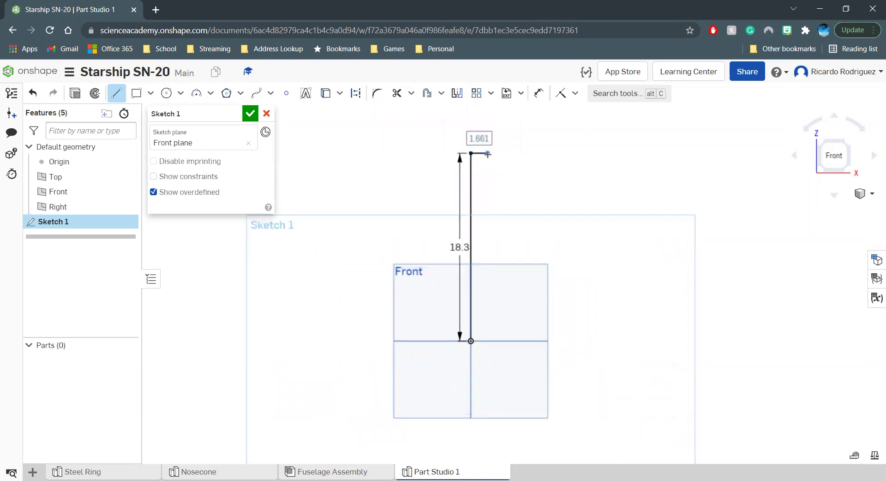
pyautogui.write('0.45')
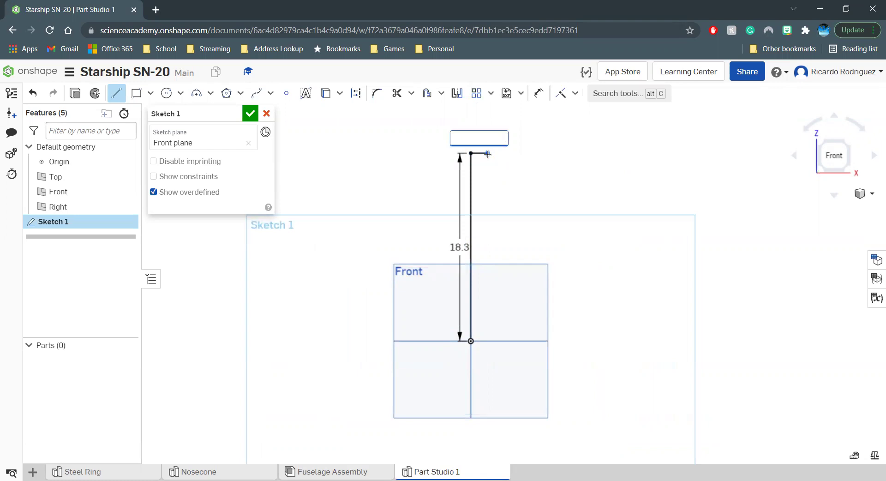
pyautogui.press('Return')
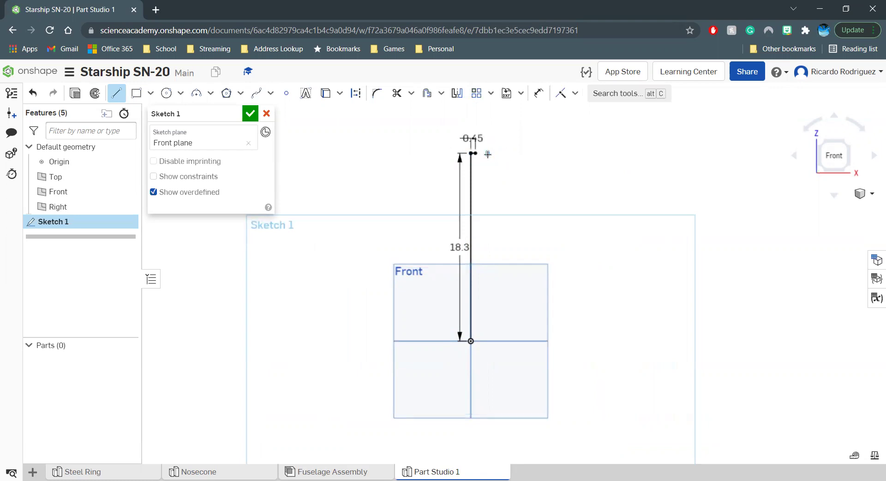
# Sketch a line about 2.92 cm long sloping down and outward, then a horizontal line about 1 cm back beneath the short top edge's end
pyautogui.scroll(5, 471, 157)
pyautogui.scroll(2, 473, 160)
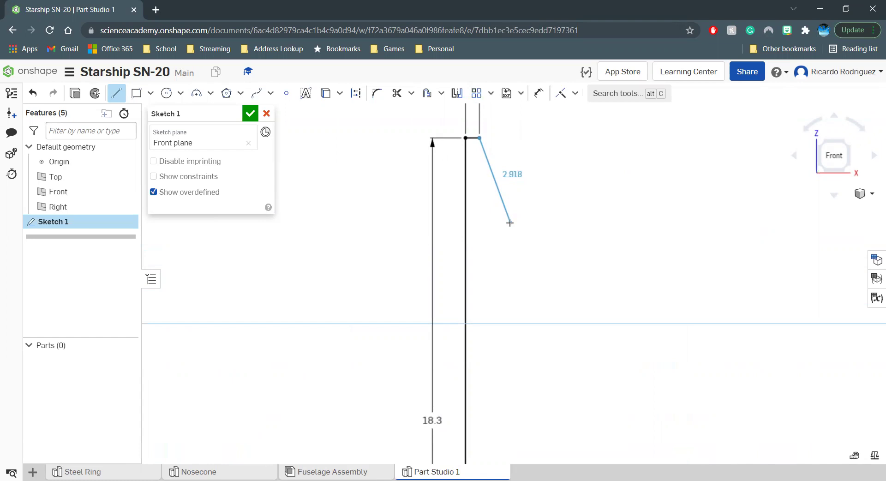
pyautogui.click(509, 223)
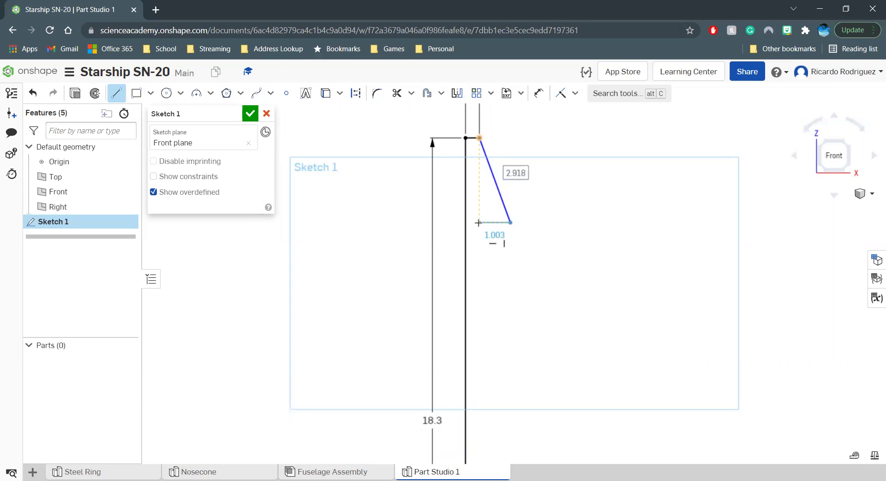
pyautogui.click(478, 223)
# Close the profile with a vertical line about 15.56 cm down to the origin's level and a horizontal line back to the origin
pyautogui.scroll(-1, 507, 179)
pyautogui.scroll(-4, 506, 179)
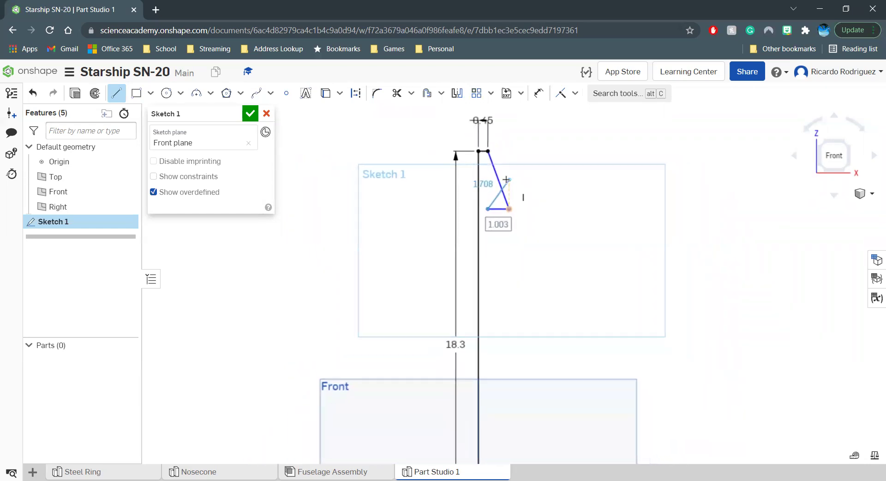
pyautogui.scroll(-2, 507, 179)
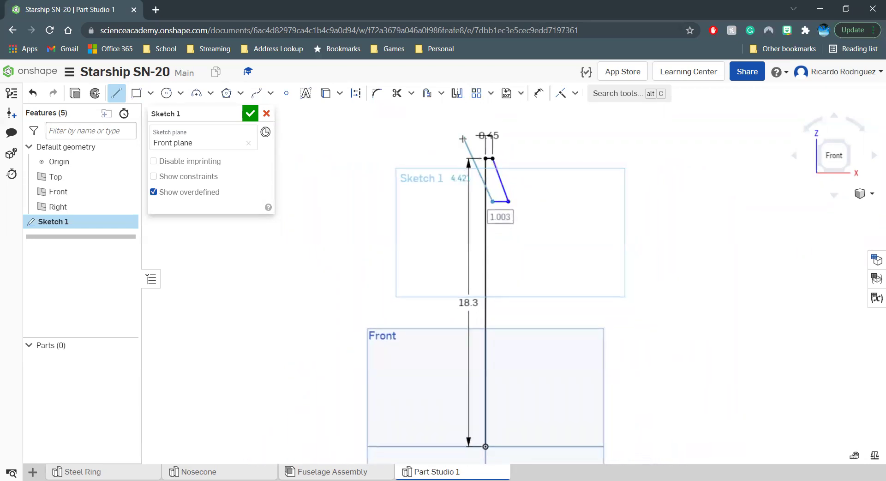
pyautogui.scroll(-1, 463, 142)
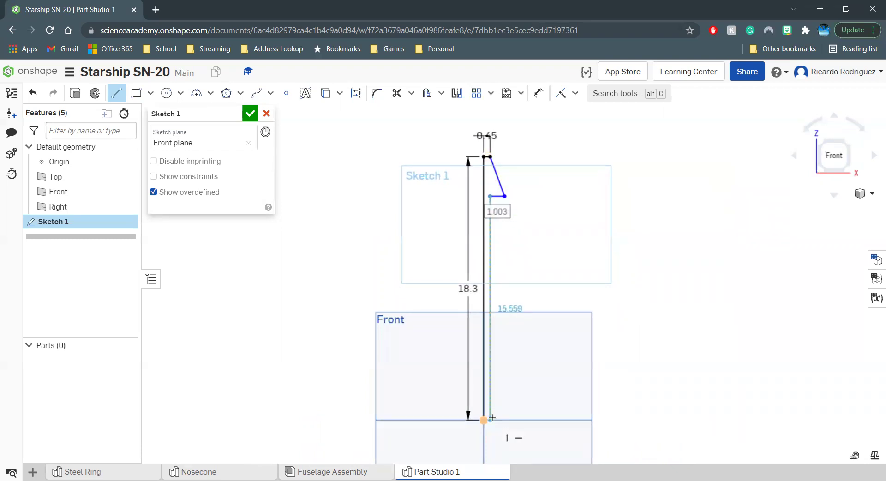
pyautogui.scroll(4, 491, 417)
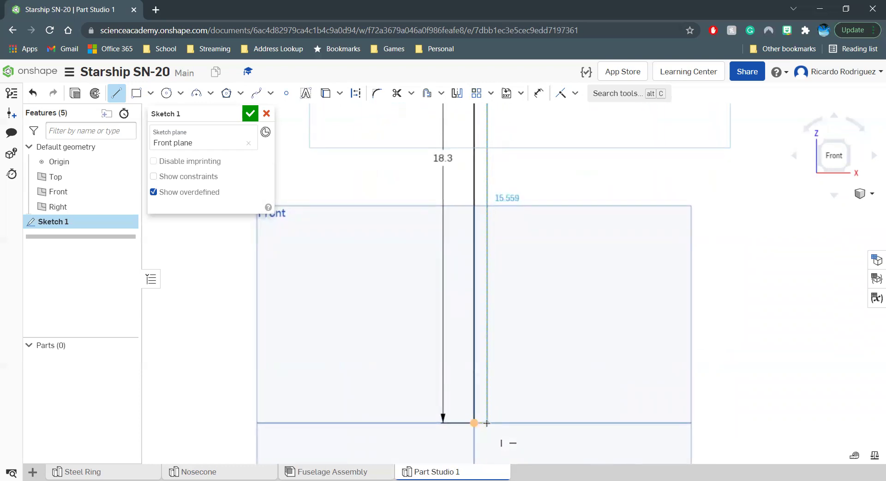
pyautogui.click(486, 423)
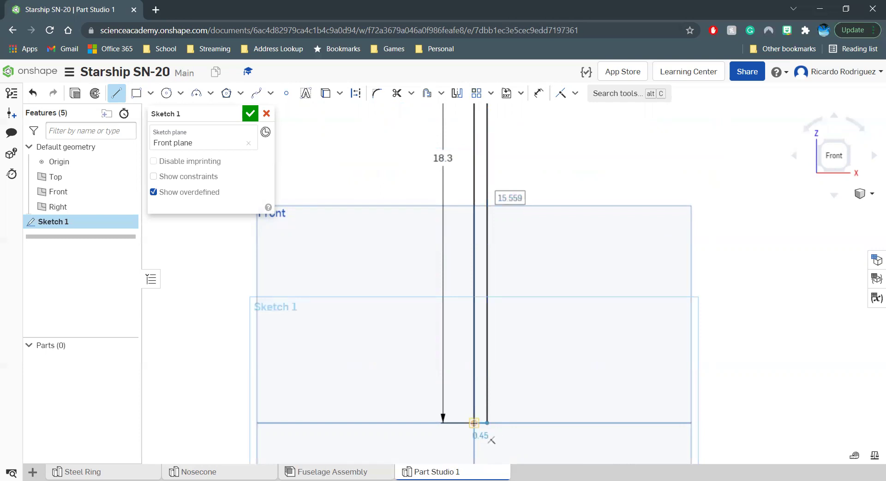
pyautogui.click(474, 423)
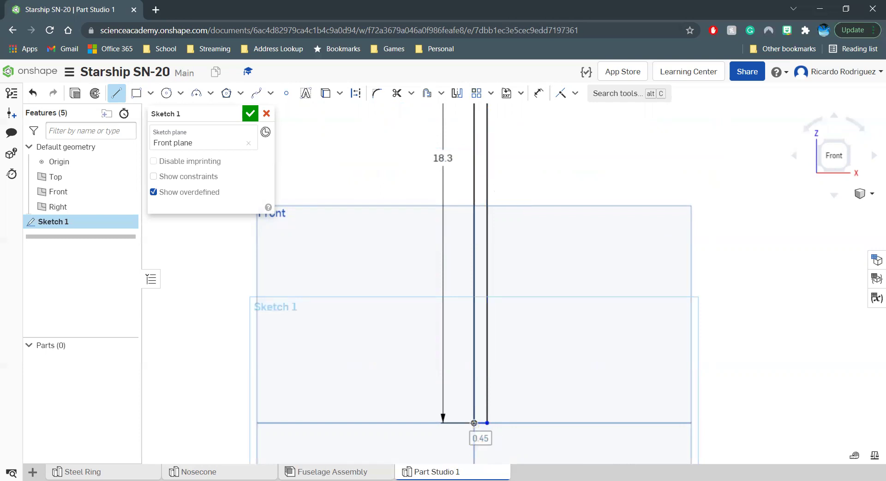
# Dimension the vertical height of the sloped lip at the top of the profile as 1.83 cm
pyautogui.scroll(-1, 475, 399)
pyautogui.scroll(-3, 475, 399)
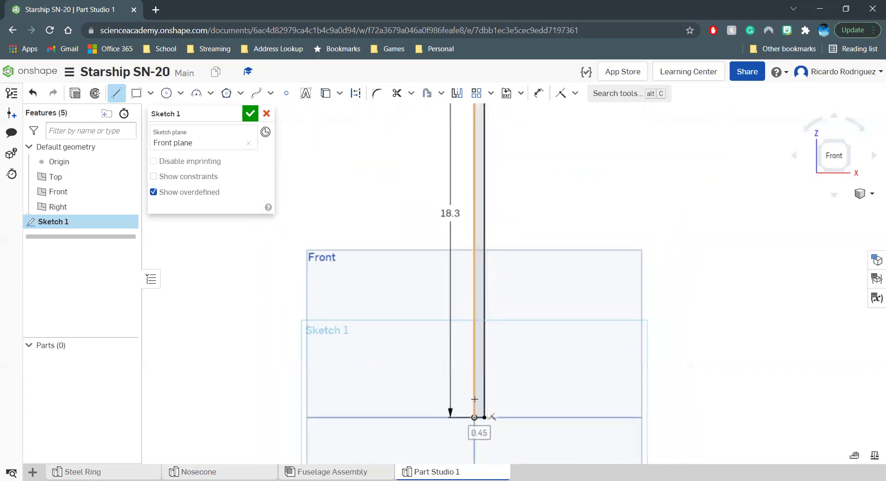
pyautogui.scroll(-2, 437, 367)
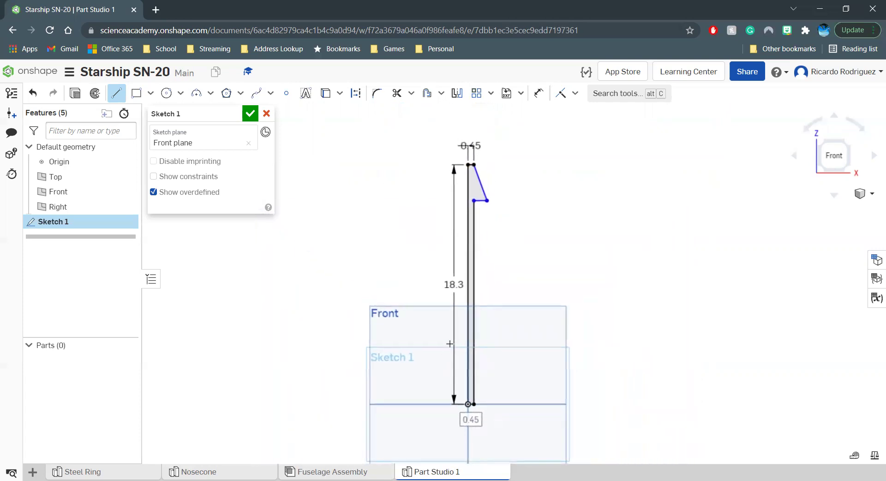
pyautogui.scroll(2, 503, 150)
pyautogui.scroll(2, 503, 150)
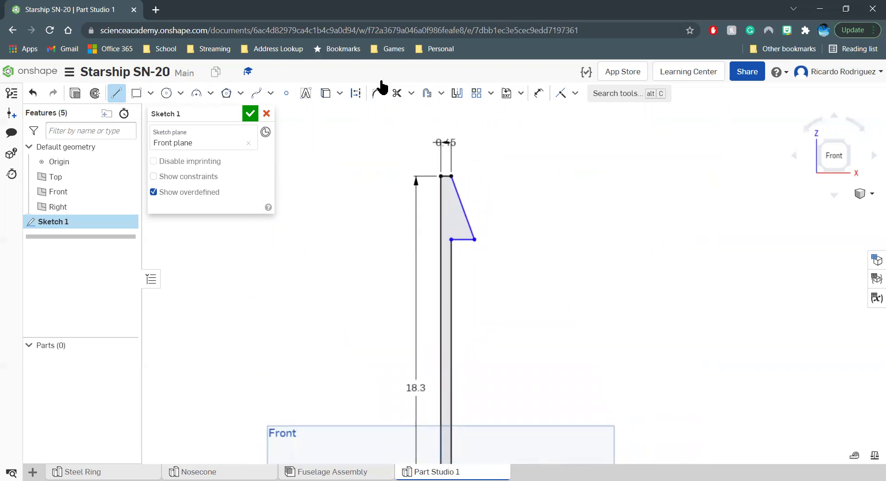
pyautogui.click(539, 93)
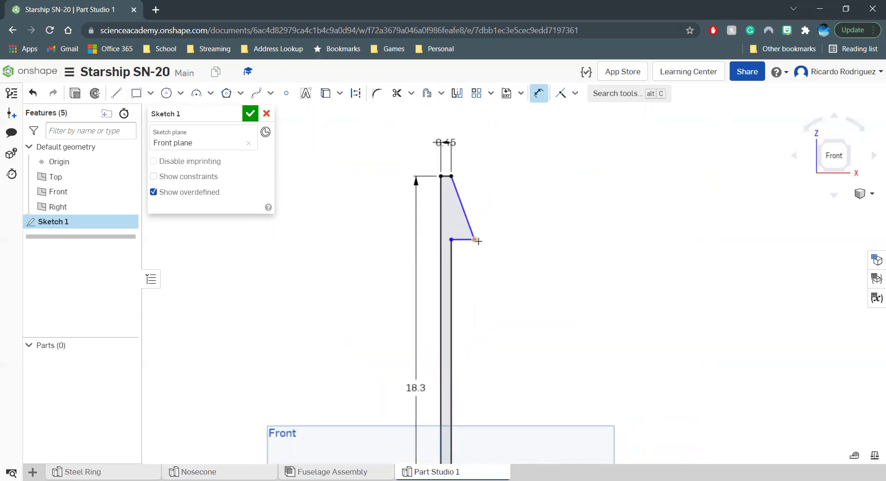
pyautogui.click(452, 176)
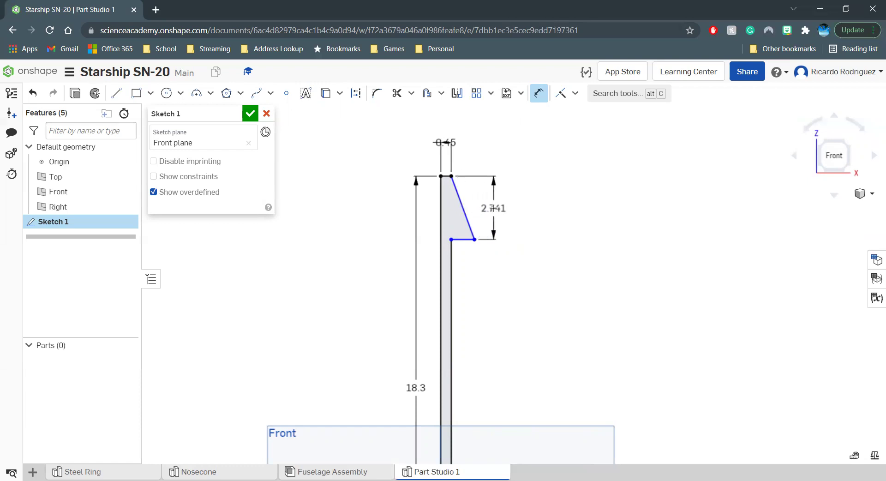
pyautogui.click(493, 208)
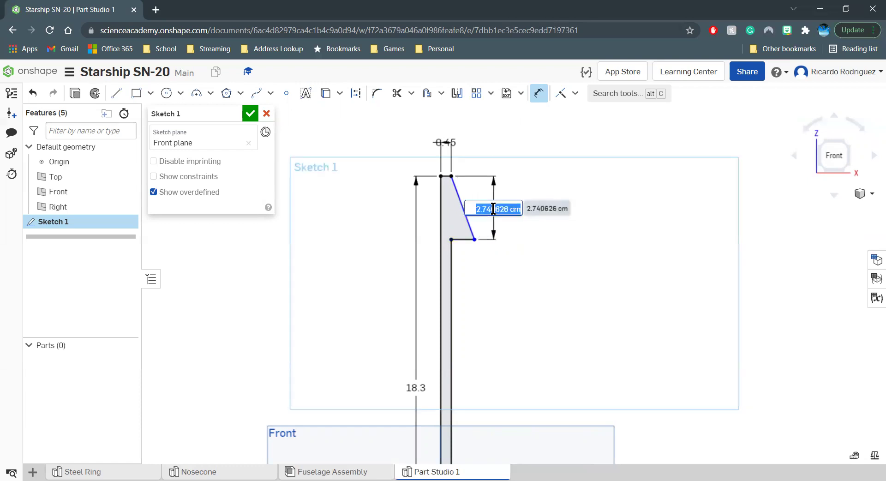
pyautogui.write('1.83')
pyautogui.press('Return')
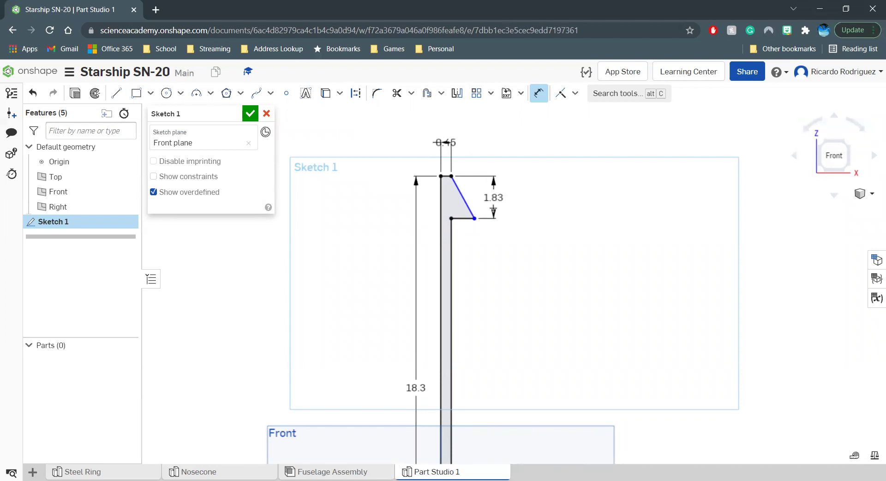
# Dimension the horizontal underside of the sloped lip as 0.45 cm
pyautogui.click(462, 217)
pyautogui.click(497, 236)
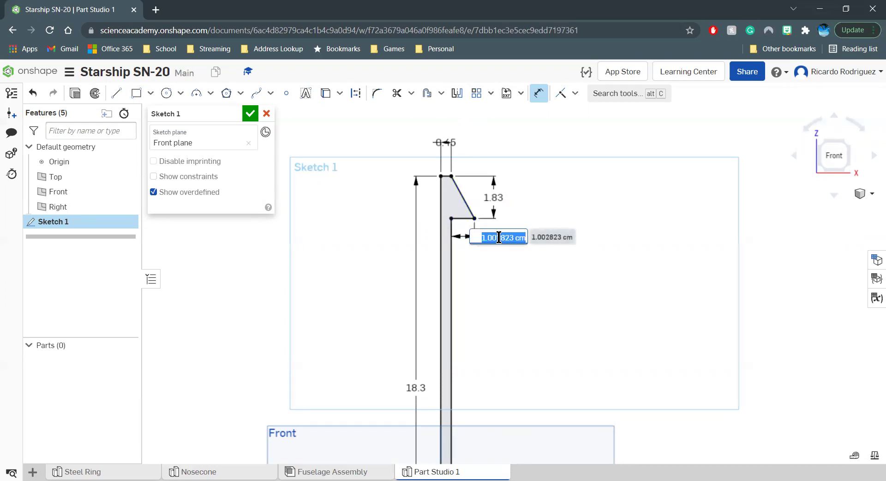
pyautogui.press('BackSpace')
pyautogui.write('0.45')
pyautogui.press('Return')
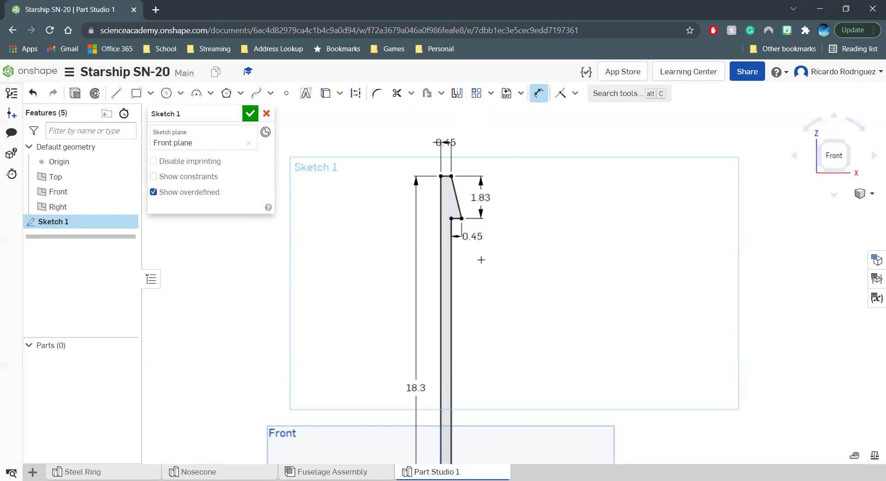
# Create a length variable RingHeight of 1.83 cm and set the profile's overall height to #RingHeight*10
pyautogui.doubleClick(413, 388)
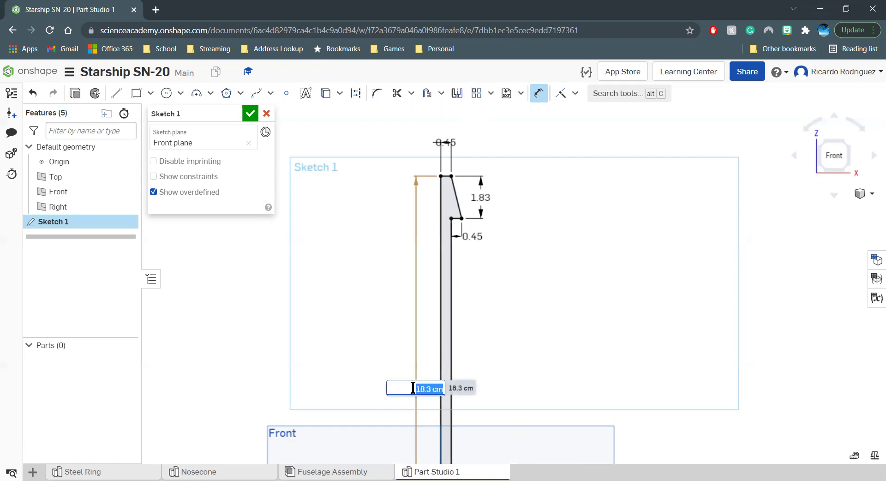
pyautogui.write('#Ring')
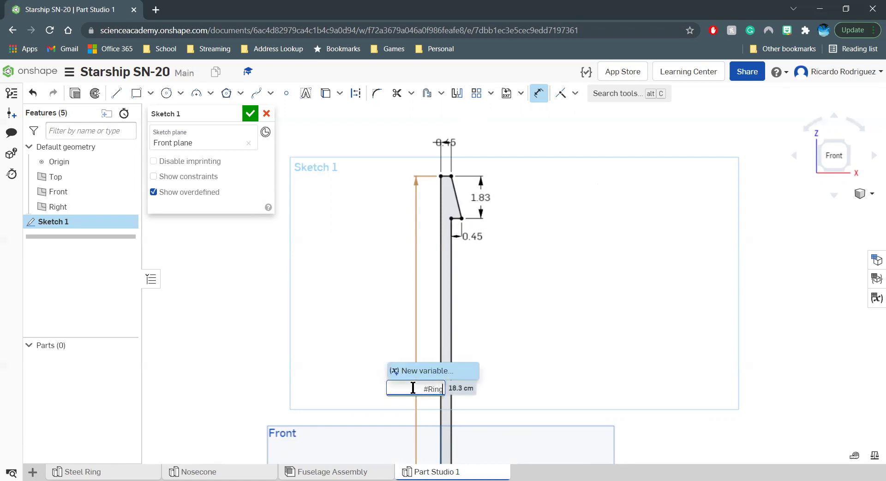
pyautogui.write('Height')
pyautogui.press('Return')
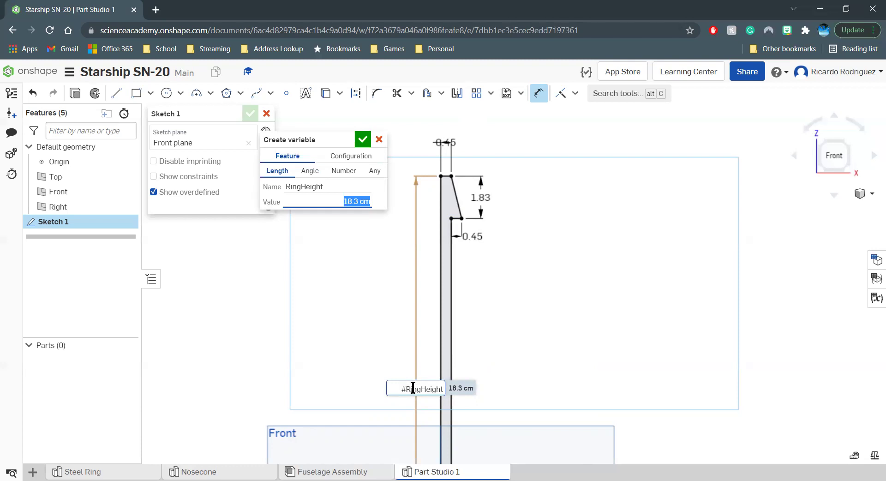
pyautogui.write('1.83')
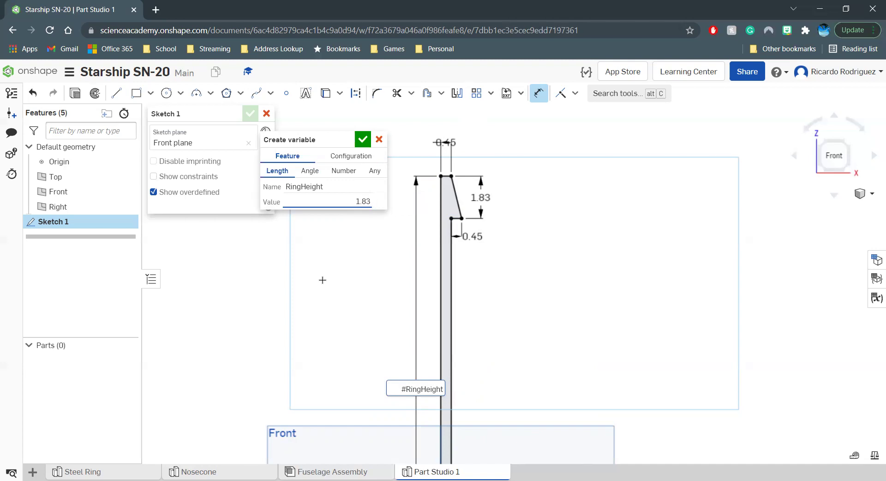
pyautogui.press('Return')
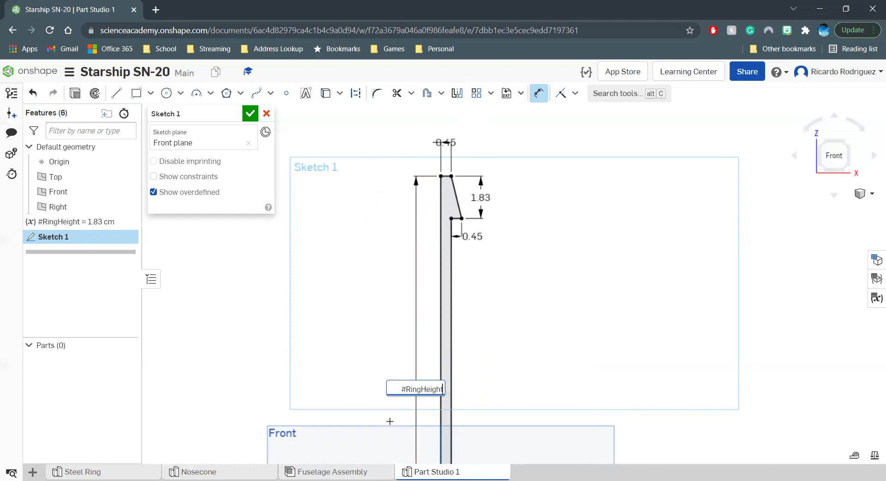
pyautogui.write('*10')
pyautogui.press('Return')
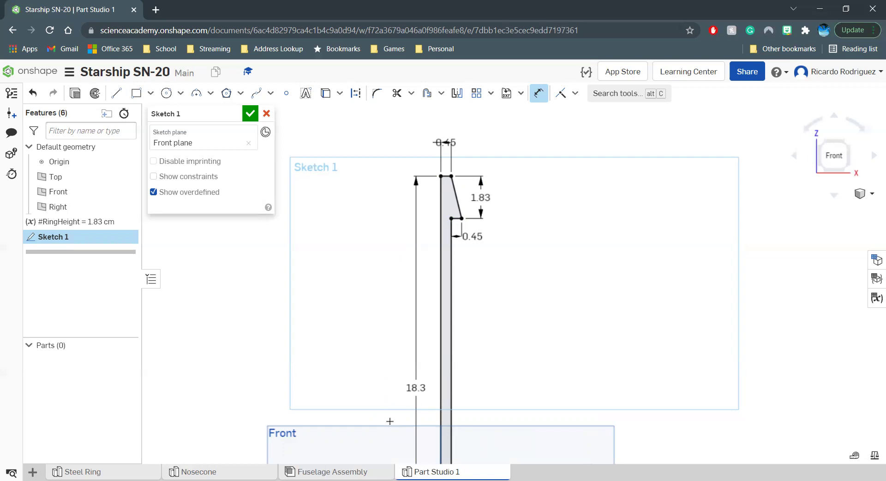
# Set the vertical height of the sloped lip to the variable #RingHeight
pyautogui.doubleClick(481, 199)
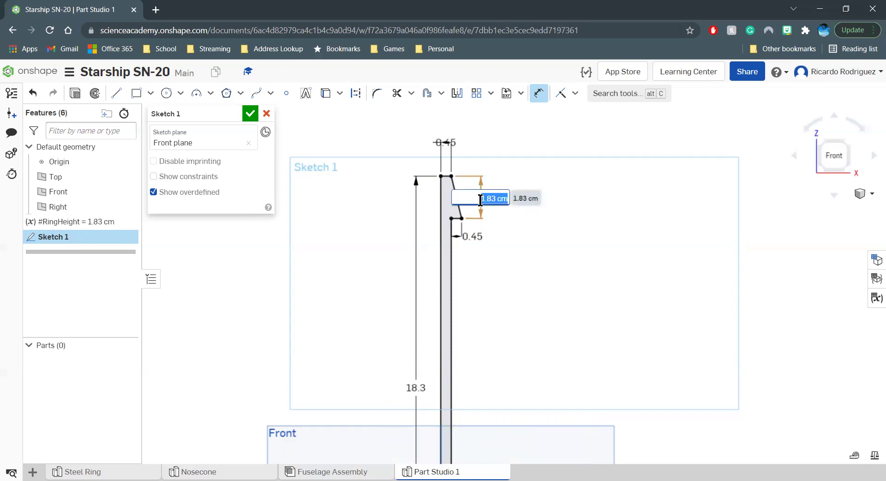
pyautogui.write('#')
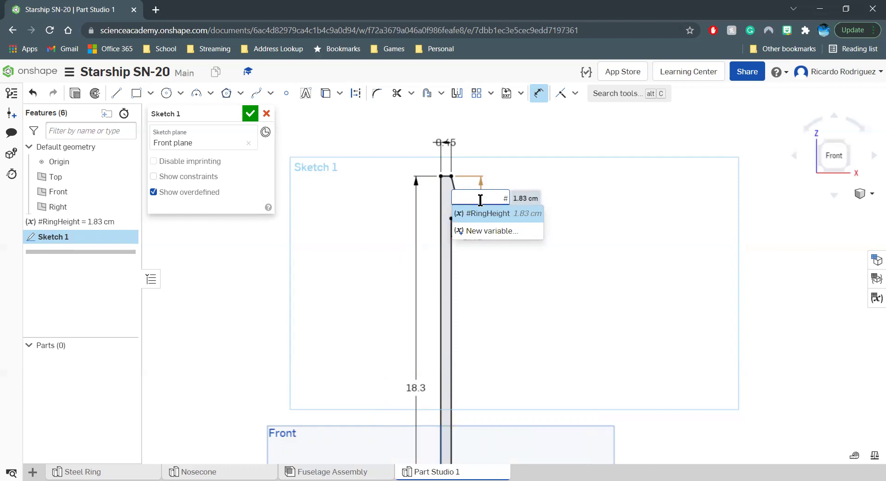
pyautogui.press('Return')
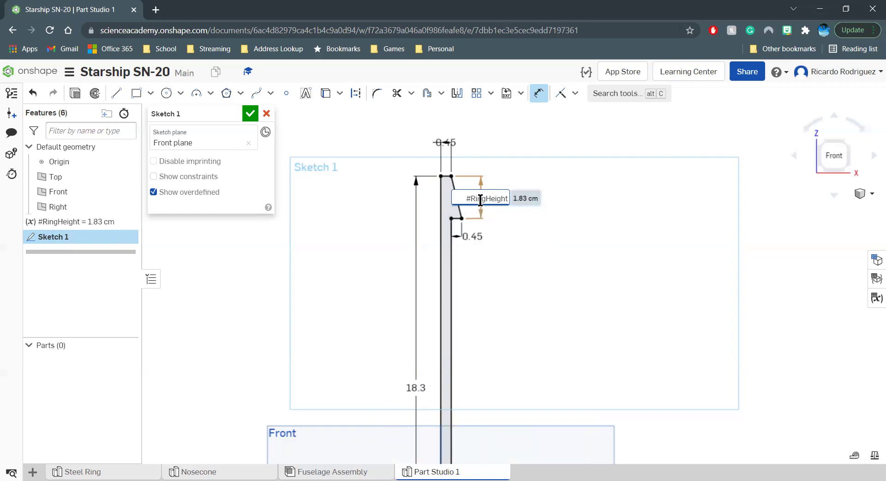
pyautogui.press('Return')
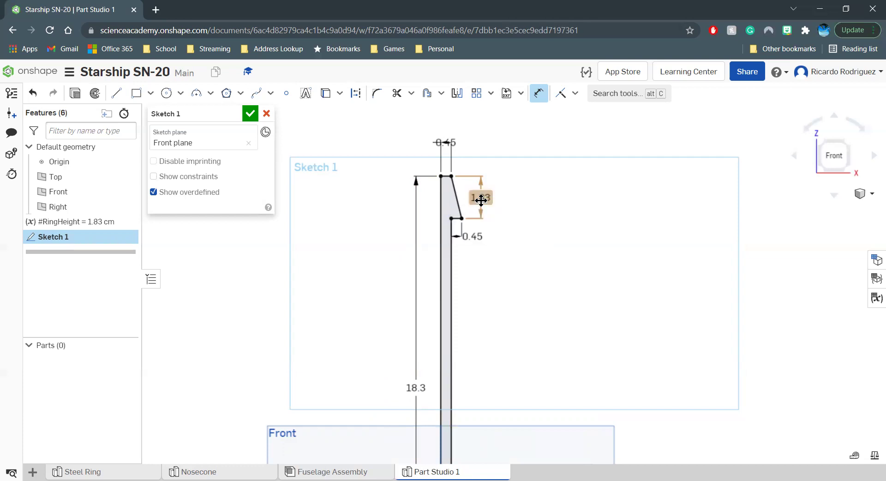
# Create a length variable FDiameter of 9 cm from the width dimension of the profile's top edge
pyautogui.doubleClick(444, 143)
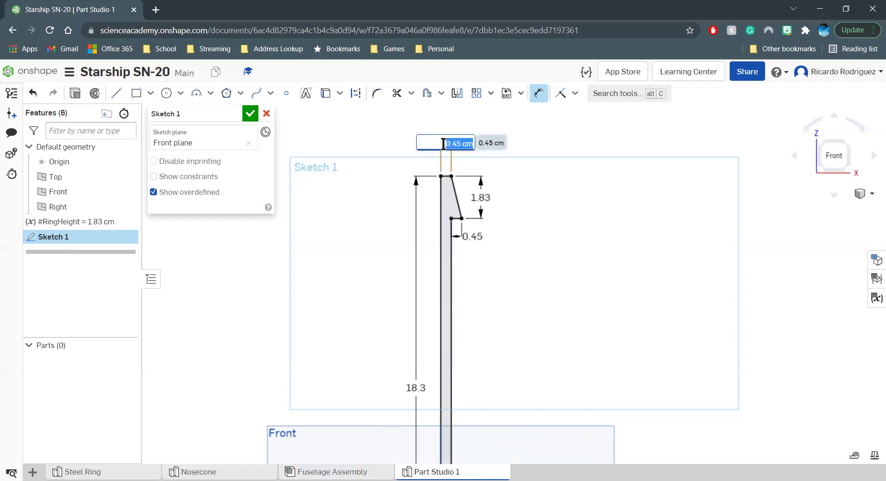
pyautogui.write('#F')
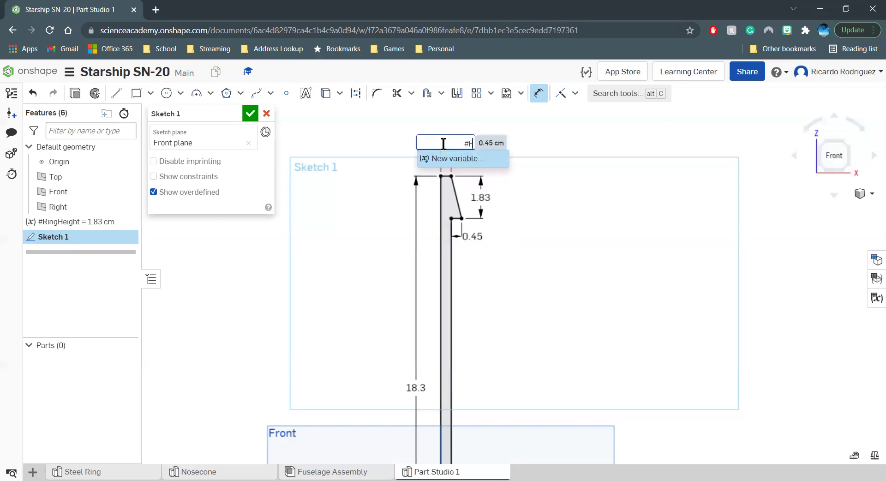
pyautogui.write('Diameter')
pyautogui.press('Return')
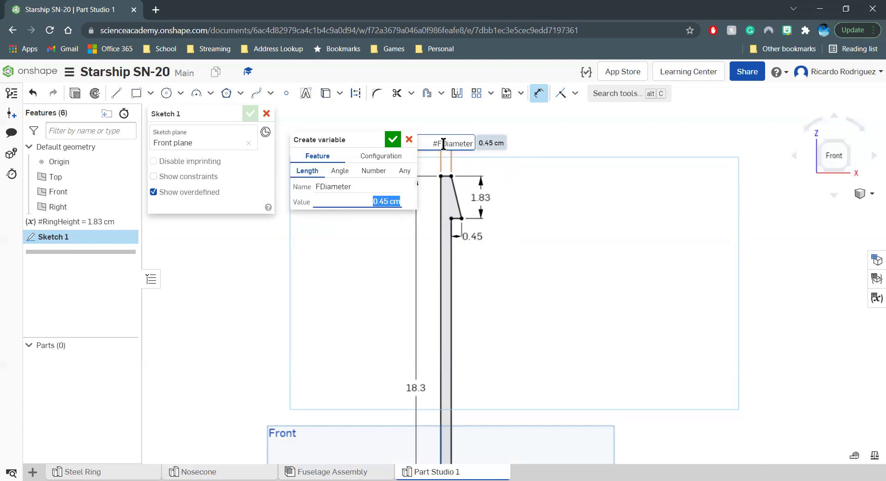
pyautogui.write('9')
pyautogui.press('Return')
pyautogui.press('Return')
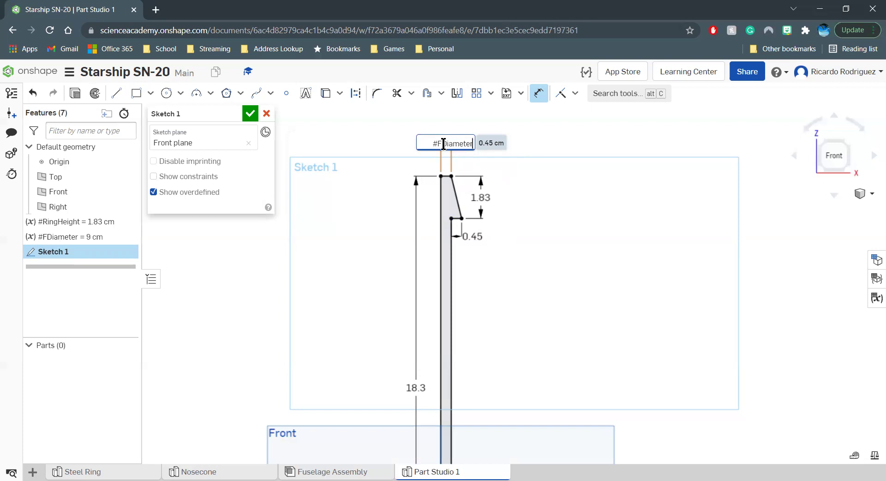
# Set the top edge's width to #FDiameter/20 and move its dimension label out beyond the extension lines
pyautogui.click(443, 144)
pyautogui.write('#FDiameter/20')
pyautogui.press('Return')
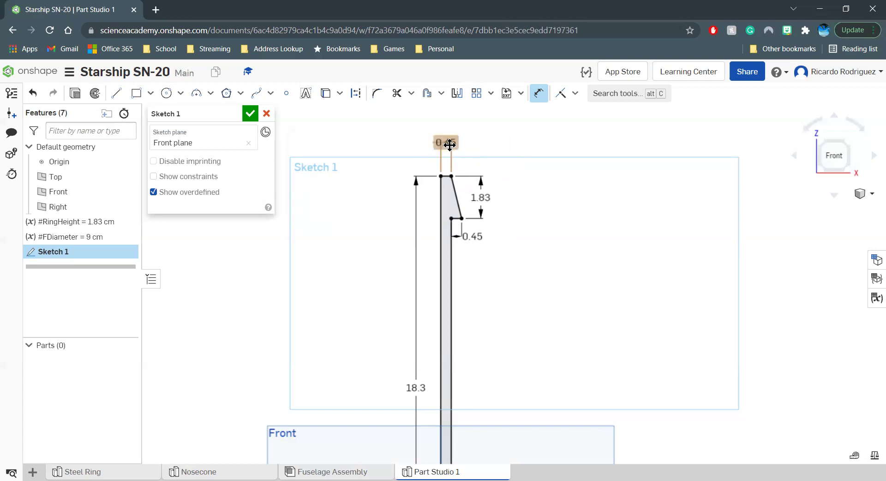
pyautogui.moveTo(449, 144); pyautogui.dragTo(473, 143)
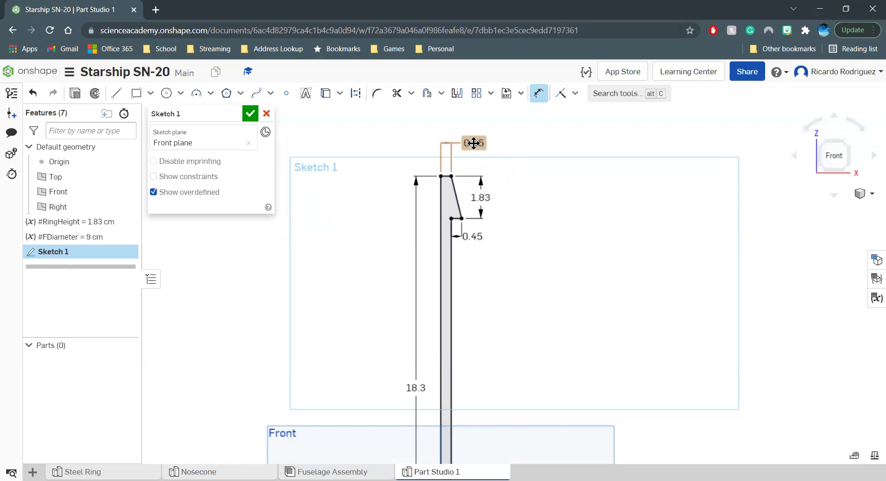
# Set the horizontal underside of the sloped lip to #FDiameter/20
pyautogui.doubleClick(476, 235)
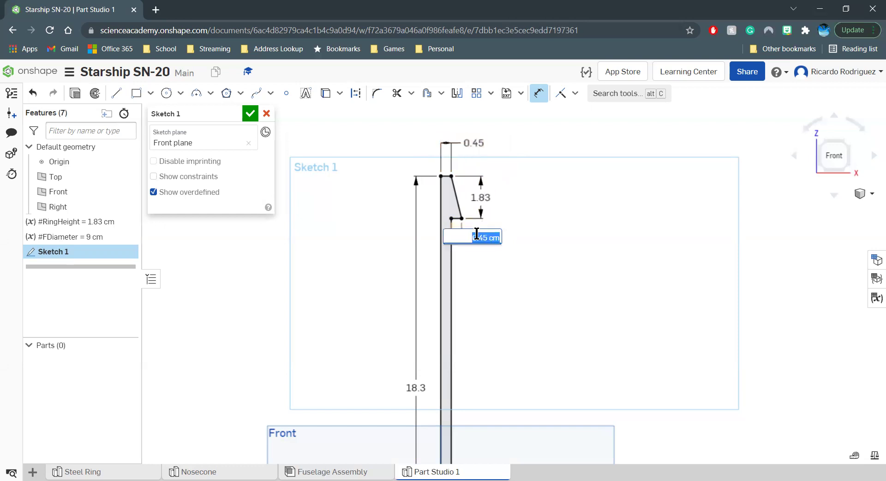
pyautogui.write('#F')
pyautogui.press('Return')
pyautogui.write('/')
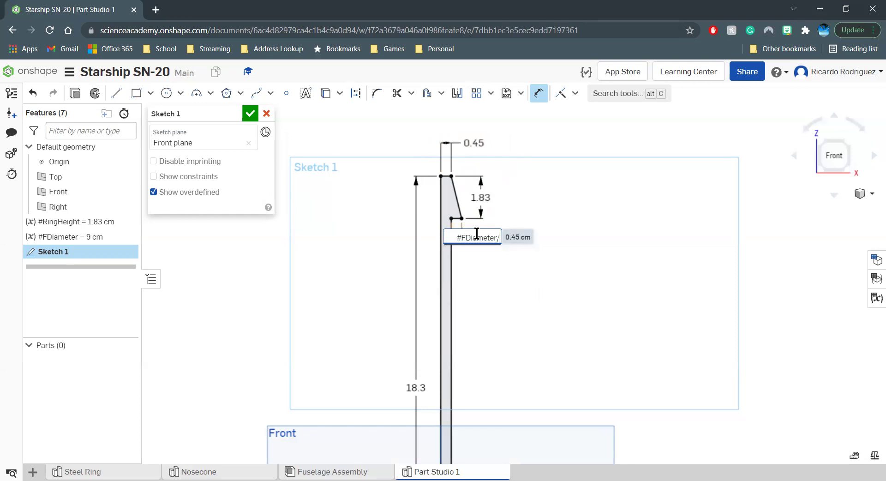
pyautogui.write('20')
pyautogui.press('Return')
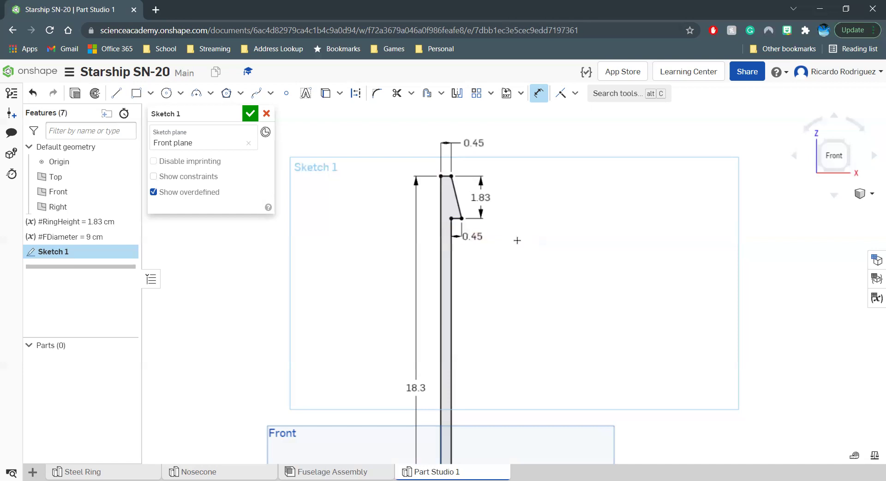
# Finish the profile sketch and extrude its region as a new solid, symmetric about the sketch plane
pyautogui.scroll(-2, 516, 240)
pyautogui.scroll(-3, 517, 240)
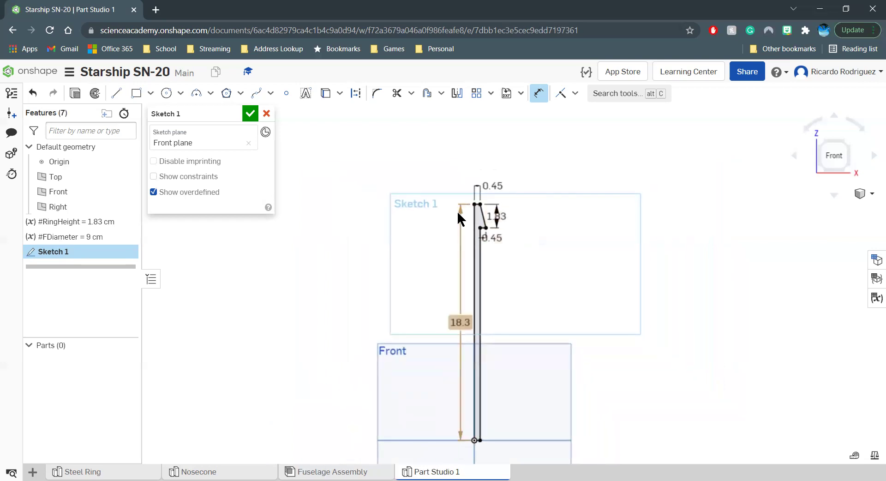
pyautogui.scroll(2, 457, 211)
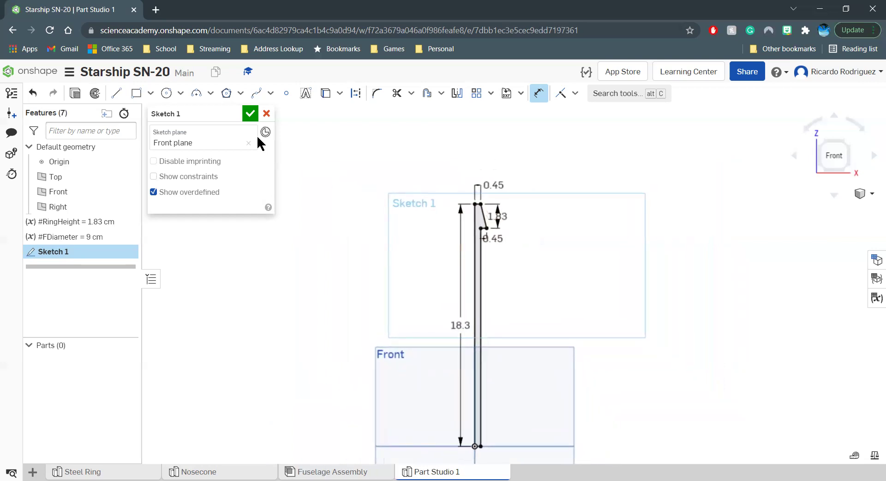
pyautogui.click(250, 114)
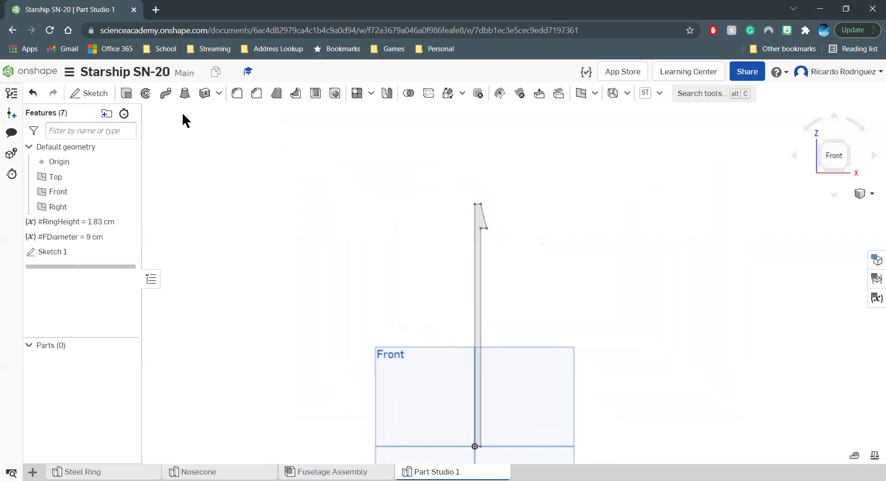
pyautogui.click(126, 94)
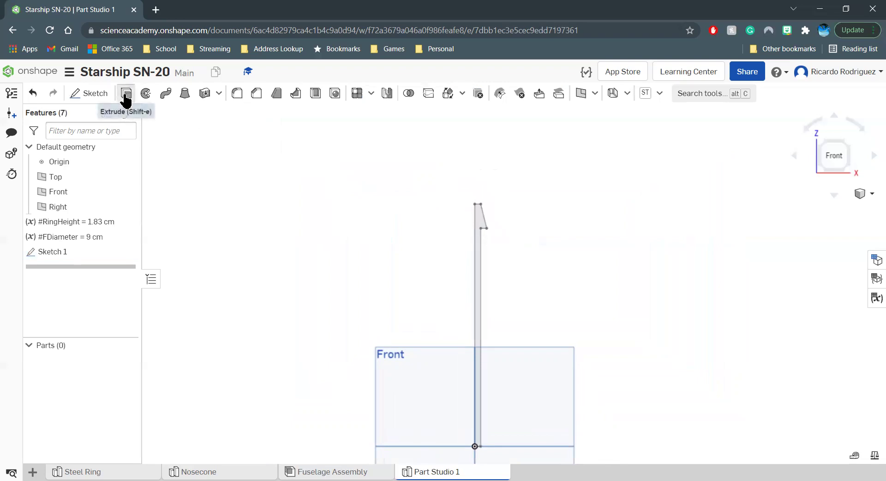
pyautogui.click(481, 217)
pyautogui.click(847, 146)
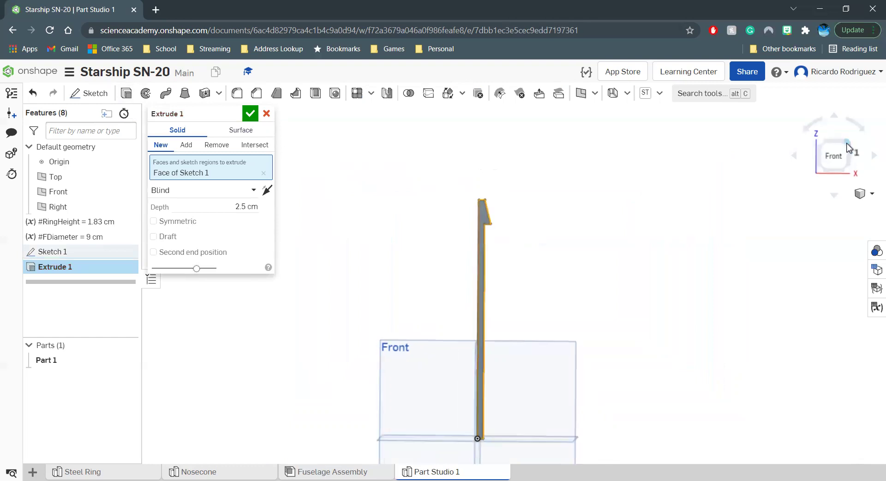
pyautogui.scroll(3, 506, 175)
pyautogui.scroll(2, 506, 176)
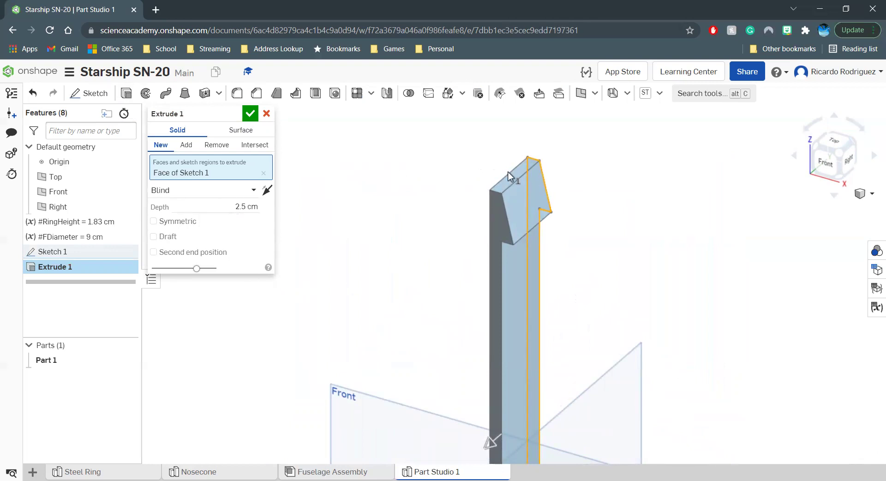
pyautogui.scroll(-1, 421, 224)
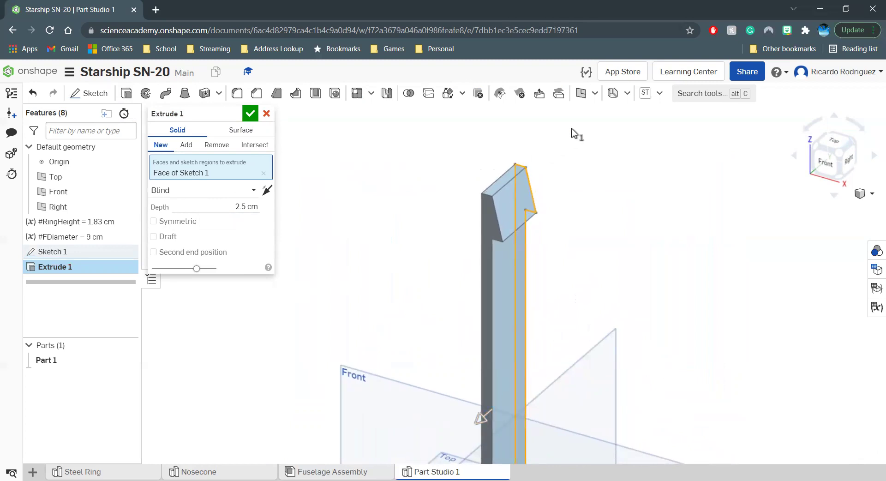
pyautogui.scroll(2, 572, 147)
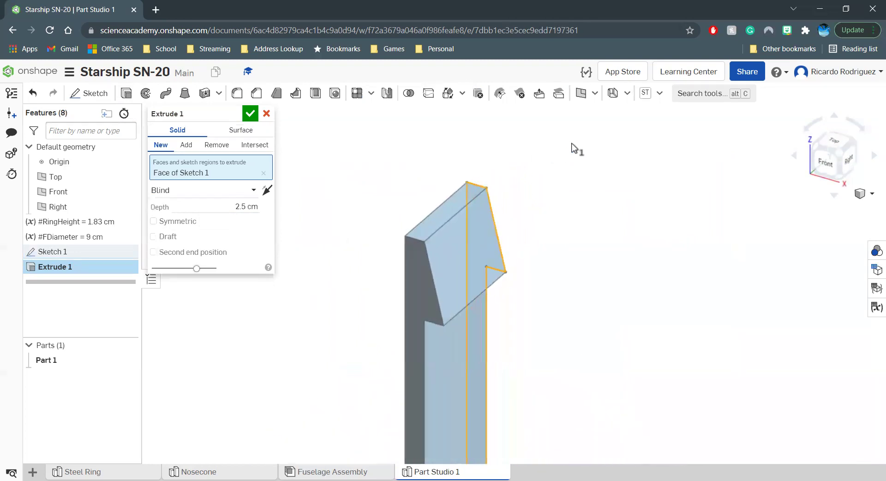
pyautogui.click(174, 223)
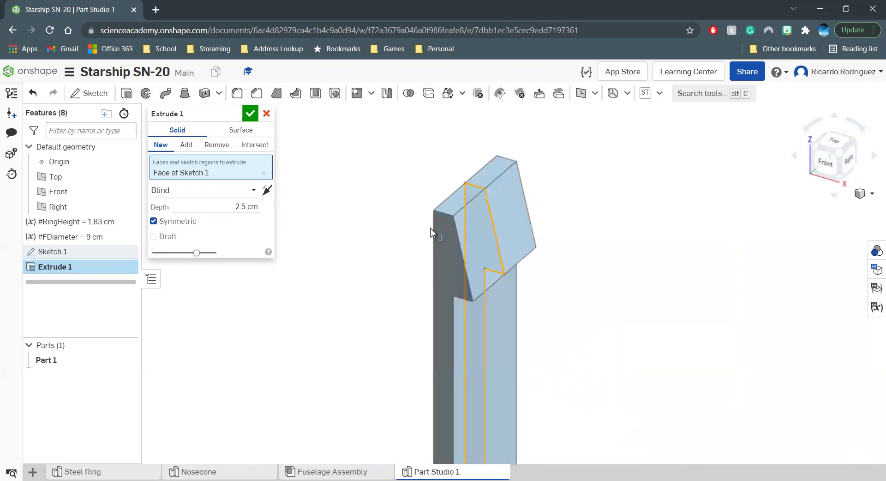
# Set the symmetric extrusion's depth to #FDiameter/25
pyautogui.click(238, 209)
pyautogui.write('F')
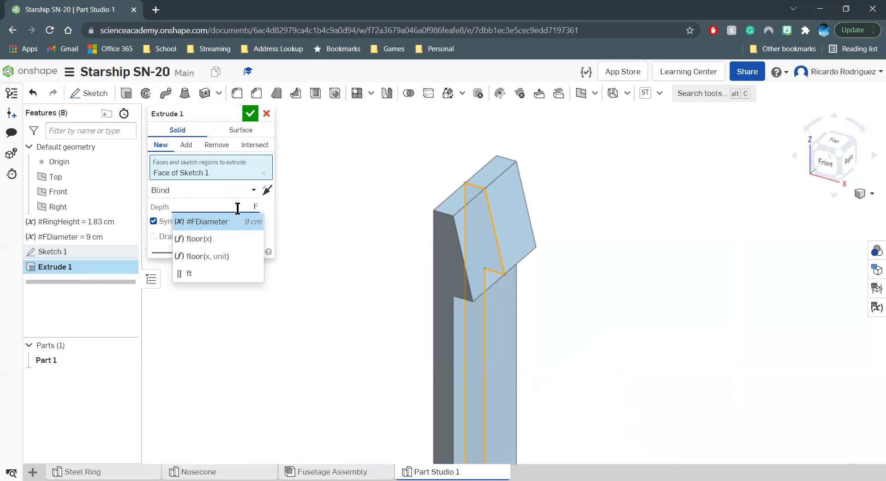
pyautogui.press('Return')
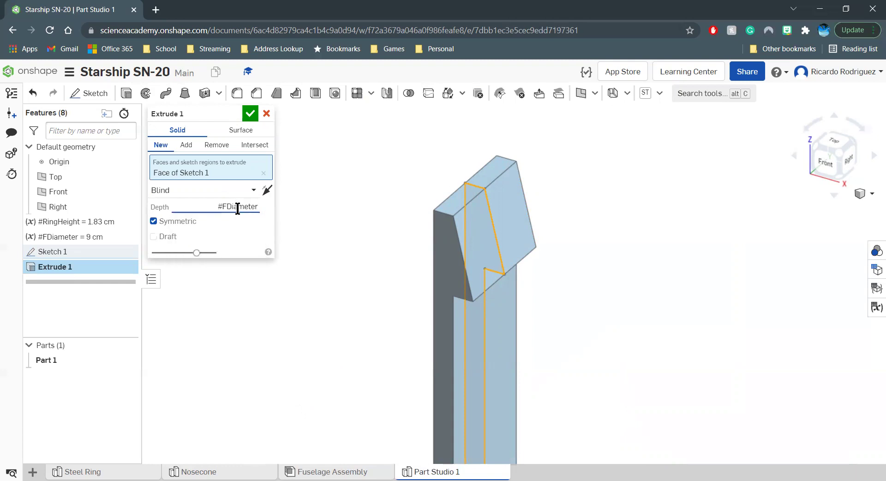
pyautogui.write('/25')
pyautogui.press('Return')
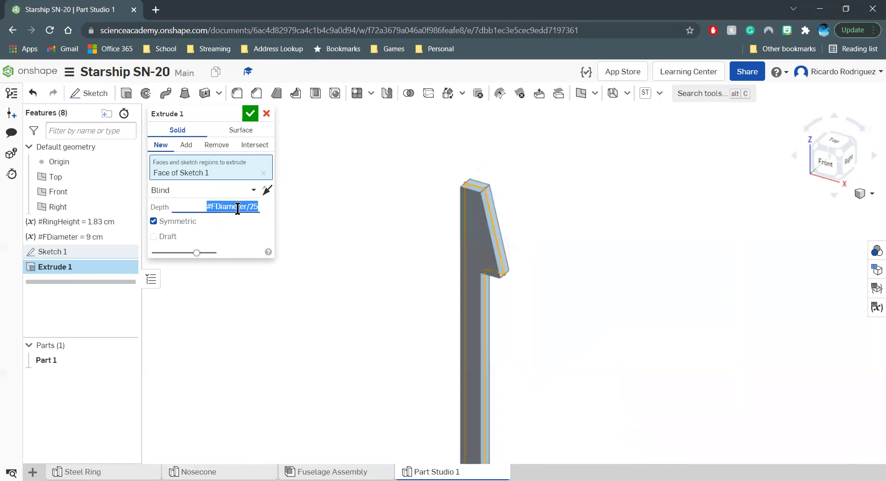
pyautogui.click(241, 224)
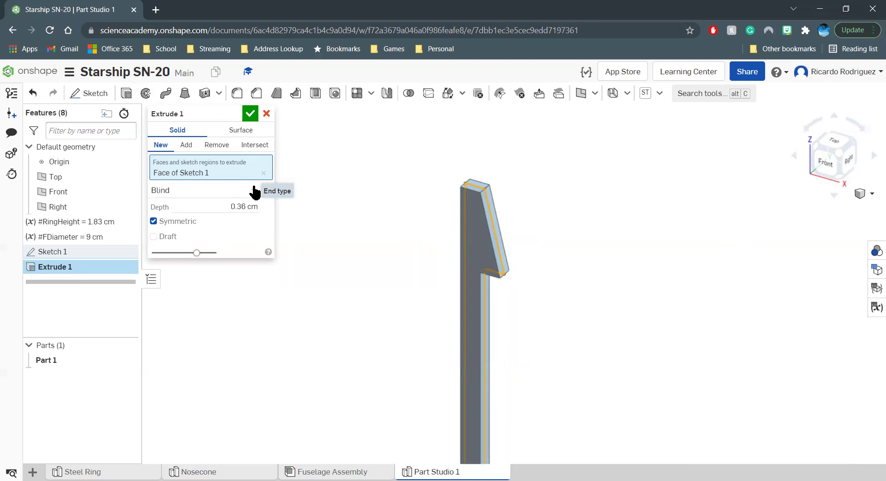
# Change the symmetric extrusion's depth to #FDiameter/10 and finish the extrusion
pyautogui.click(832, 142)
pyautogui.scroll(3, 523, 304)
pyautogui.scroll(2, 524, 302)
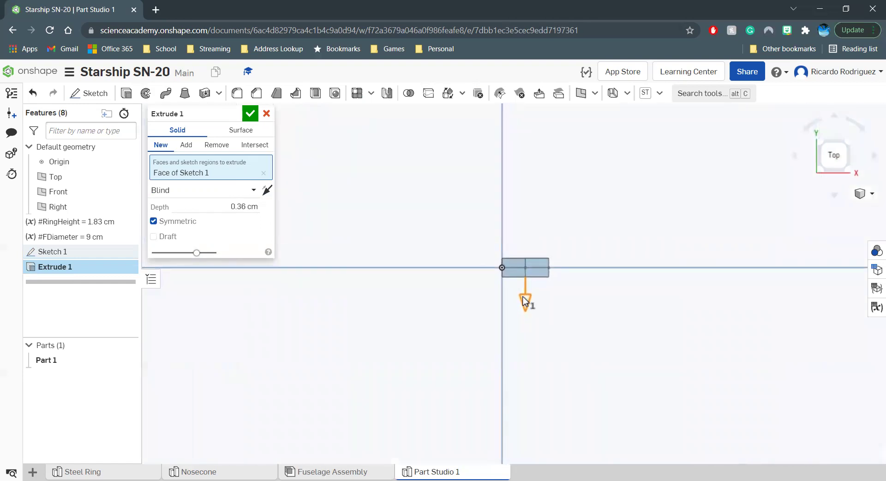
pyautogui.scroll(3, 524, 300)
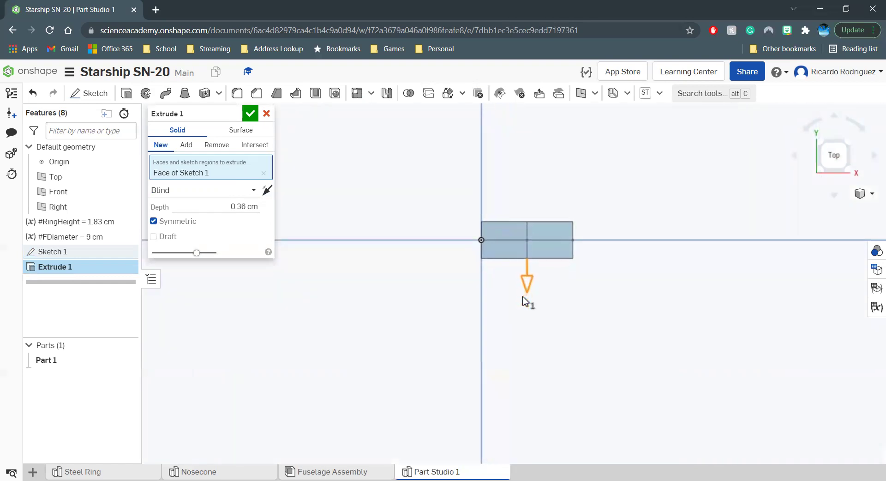
pyautogui.click(251, 206)
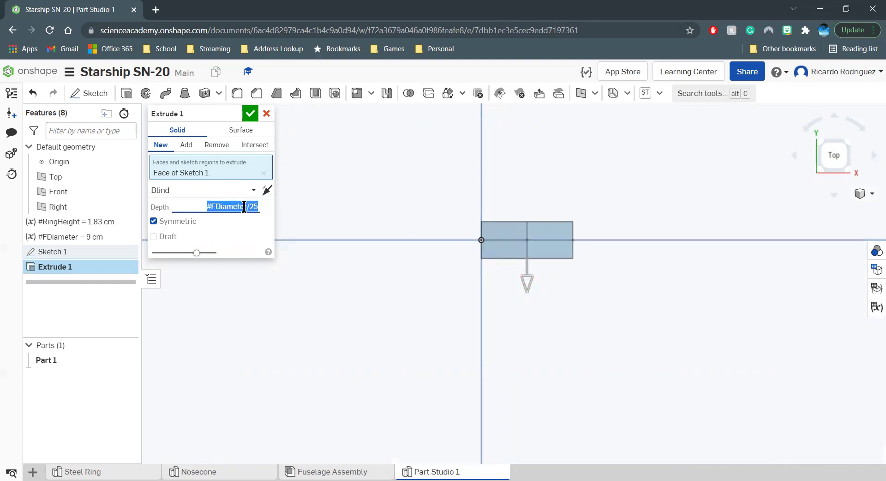
pyautogui.click(263, 203)
pyautogui.click(252, 206)
pyautogui.click(252, 207)
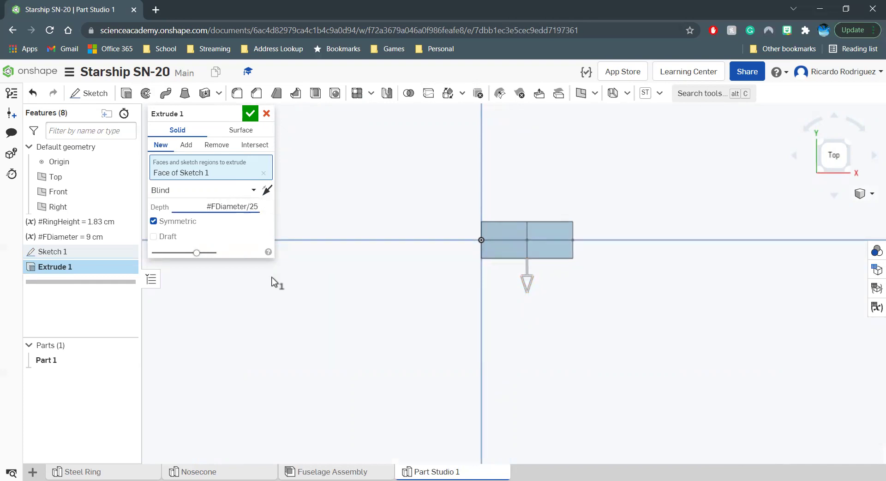
pyautogui.press('Delete')
pyautogui.press('BackSpace')
pyautogui.write('10')
pyautogui.press('Return')
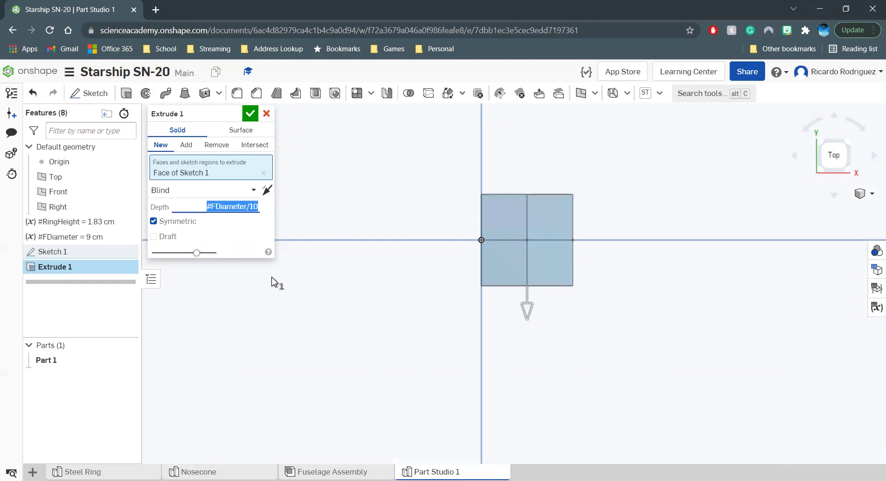
pyautogui.click(239, 206)
pyautogui.click(254, 206)
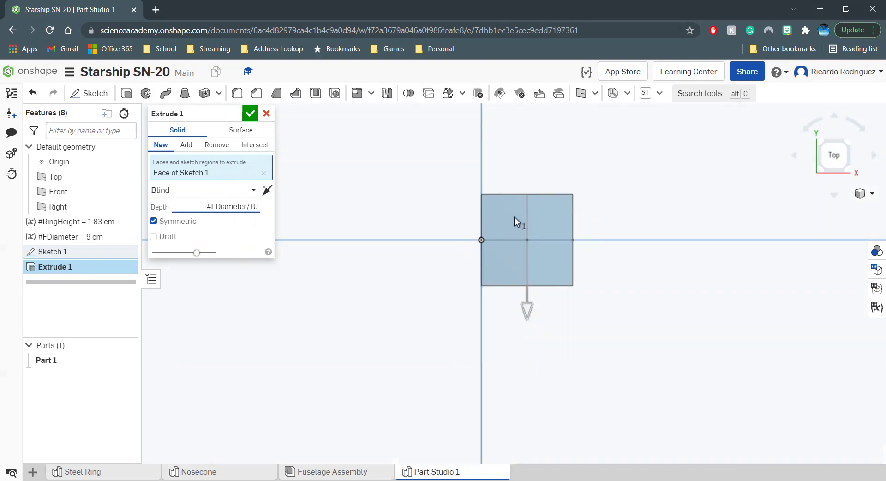
pyautogui.click(247, 118)
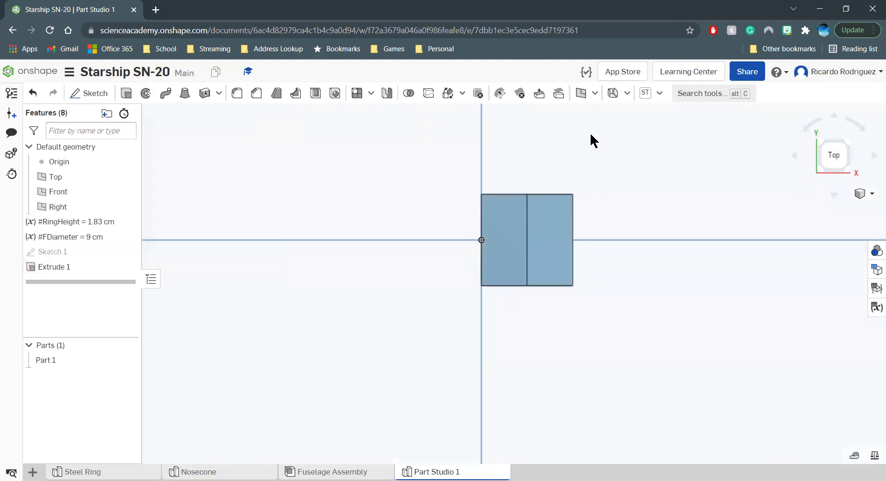
# Show the part in isometric view and hide the origin and the Top, Front and Right planes
pyautogui.click(864, 194)
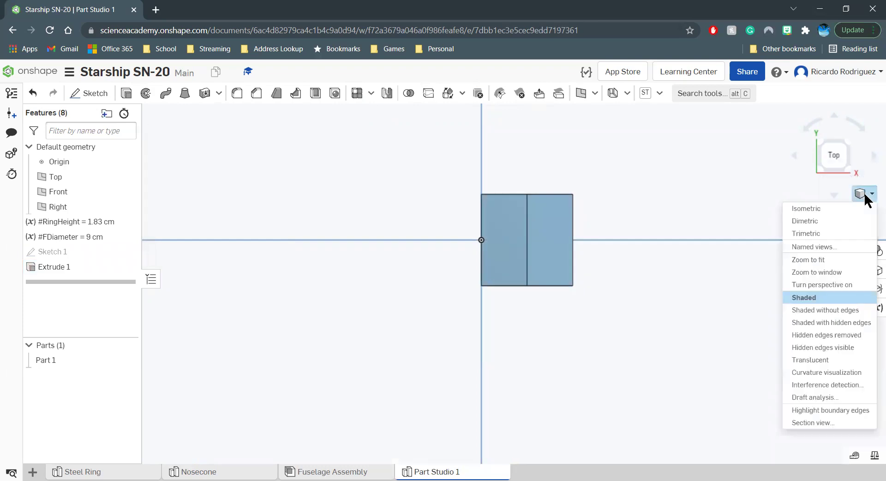
pyautogui.click(822, 209)
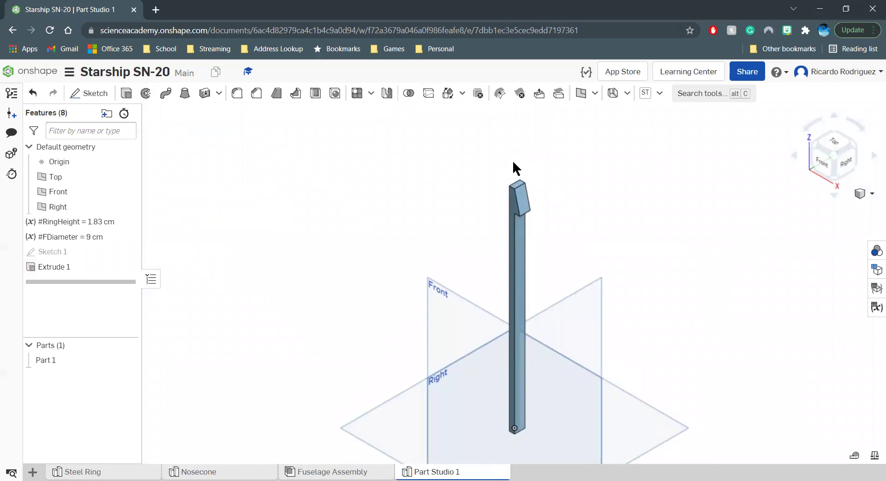
pyautogui.click(126, 161)
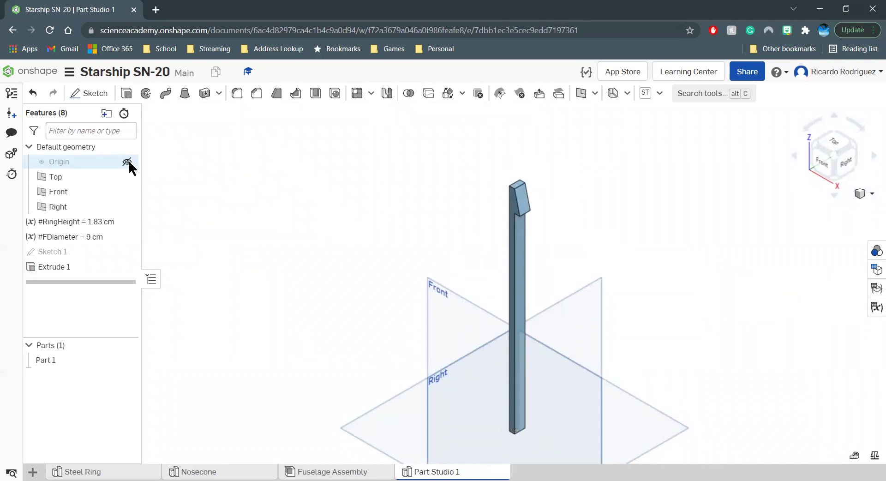
pyautogui.click(126, 176)
pyautogui.click(126, 191)
pyautogui.click(126, 207)
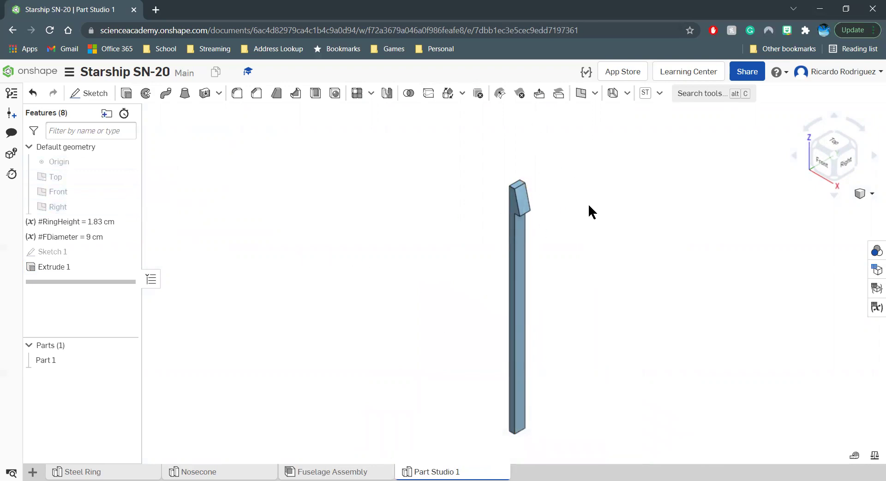
# Start a new sketch on the part's flat top end face and view it from the top
pyautogui.click(834, 144)
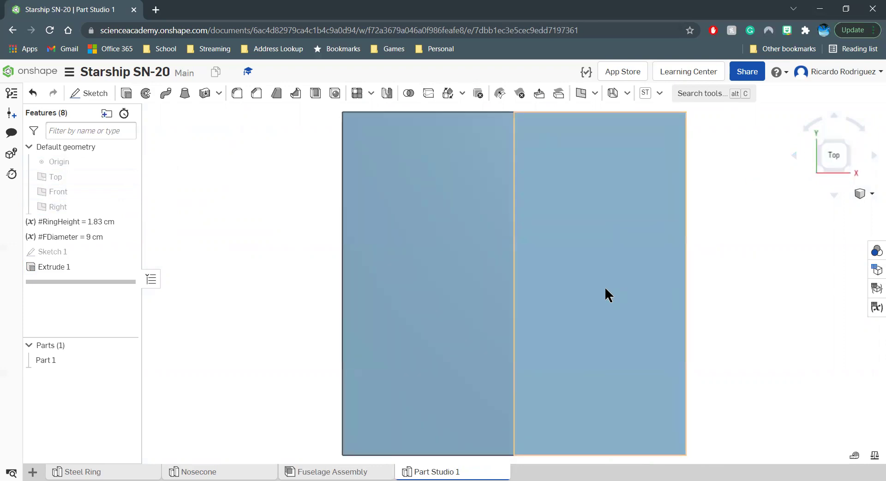
pyautogui.scroll(1, 539, 201)
pyautogui.scroll(-3, 539, 201)
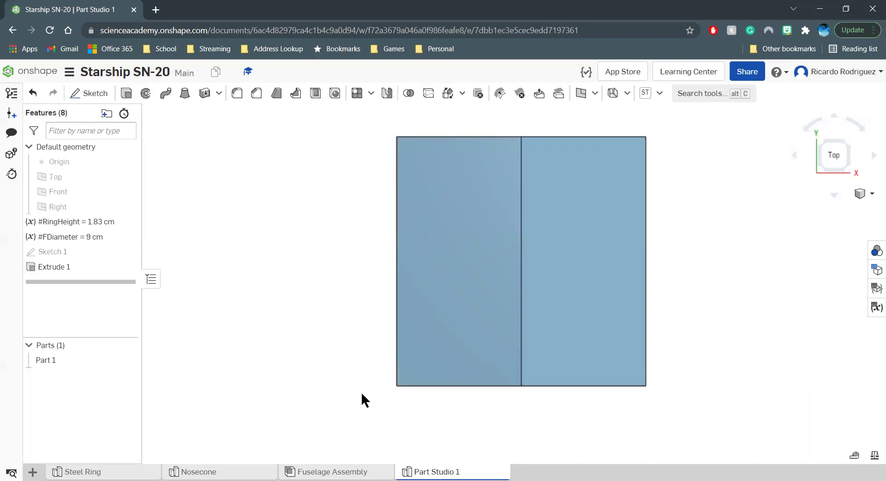
pyautogui.click(89, 92)
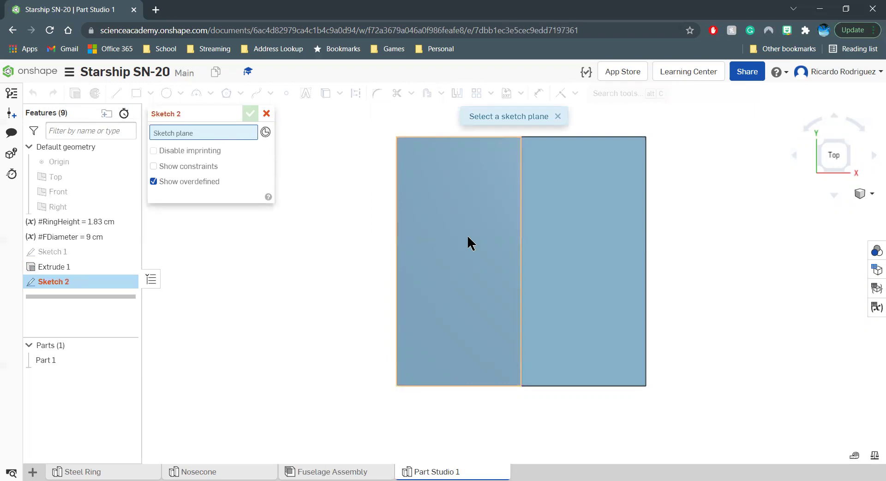
pyautogui.moveTo(466, 236); pyautogui.dragTo(463, 219, button='right')
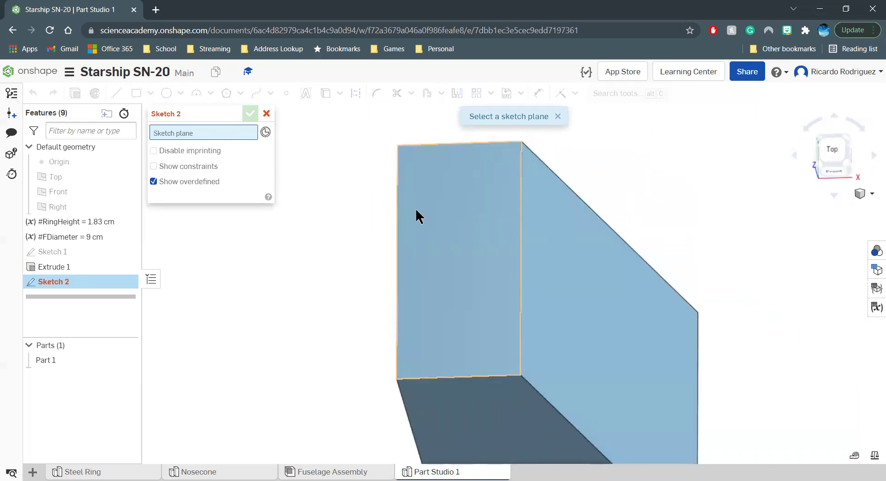
pyautogui.scroll(-3, 415, 207)
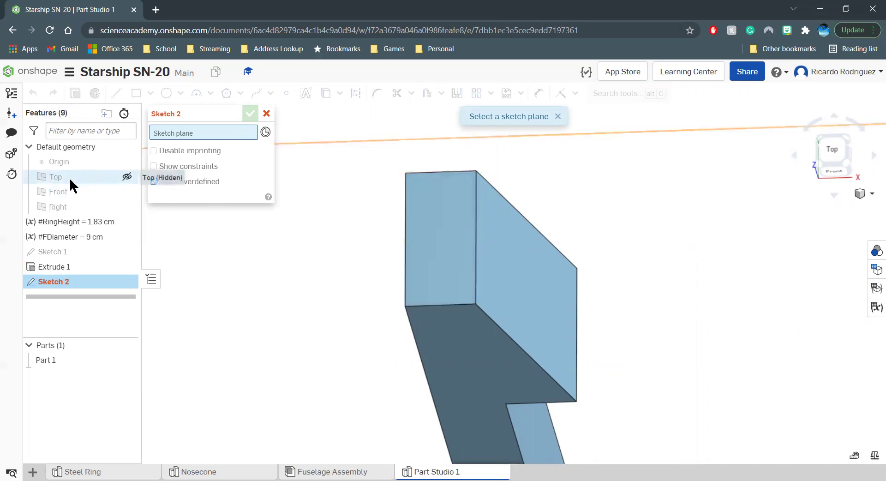
pyautogui.click(437, 253)
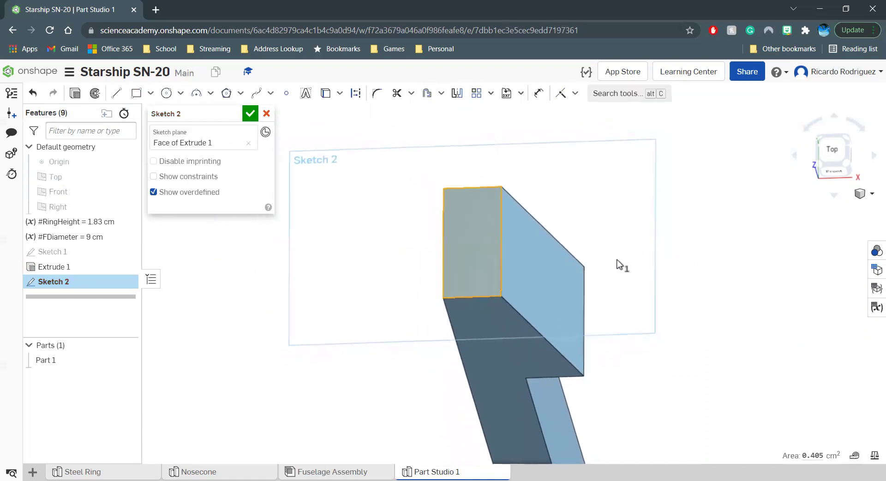
pyautogui.click(834, 155)
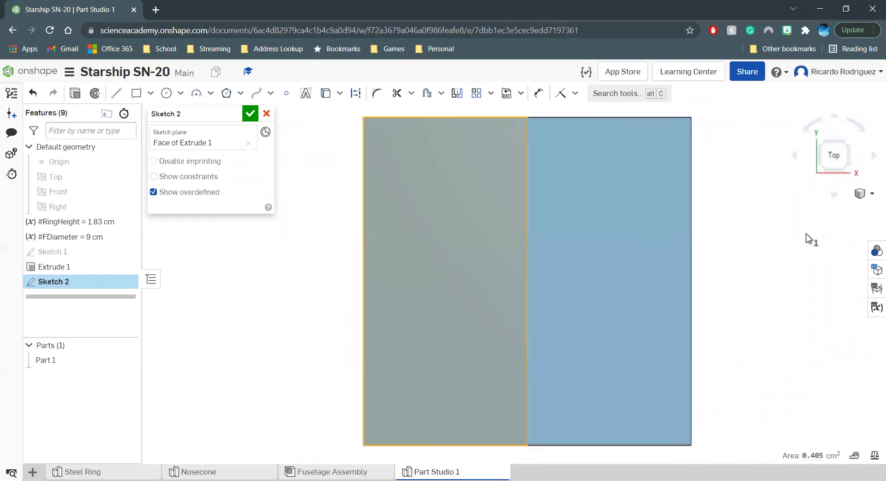
# Sketch a three-point arc joining the corners of the edge opposite the sloped lip, bowing into the face with a radius of about 1.03 cm
pyautogui.click(211, 95)
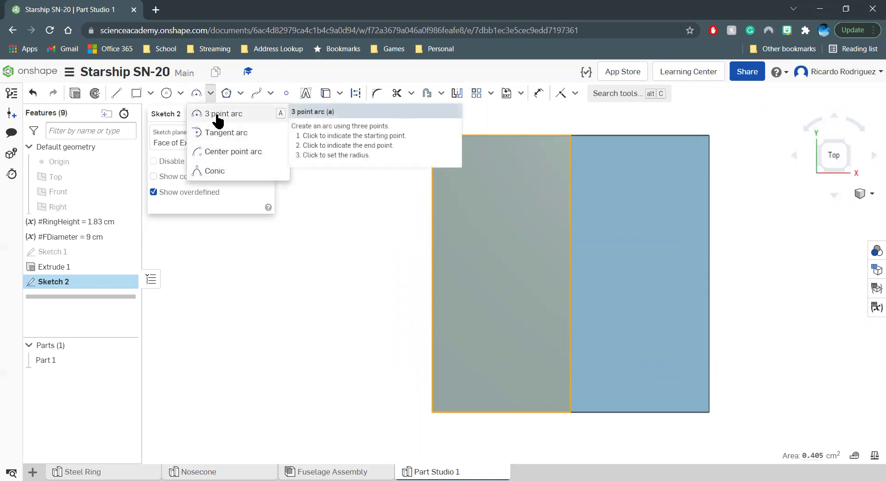
pyautogui.click(218, 115)
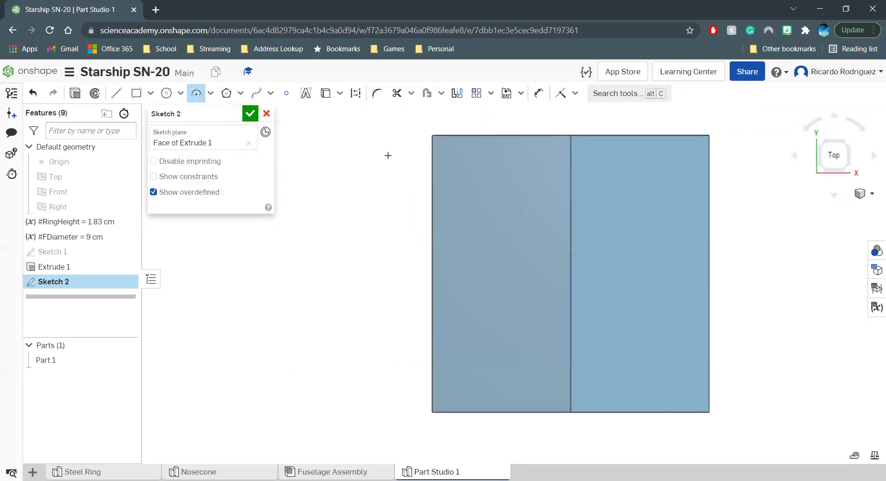
pyautogui.click(432, 136)
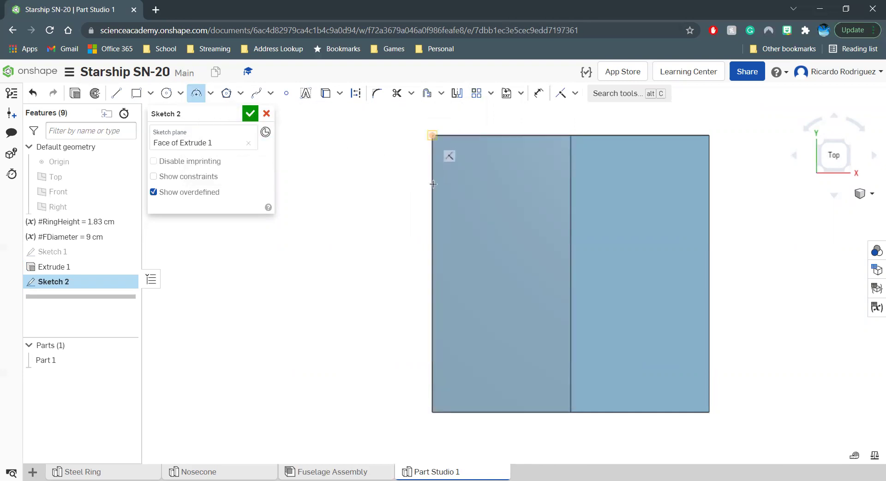
pyautogui.click(433, 412)
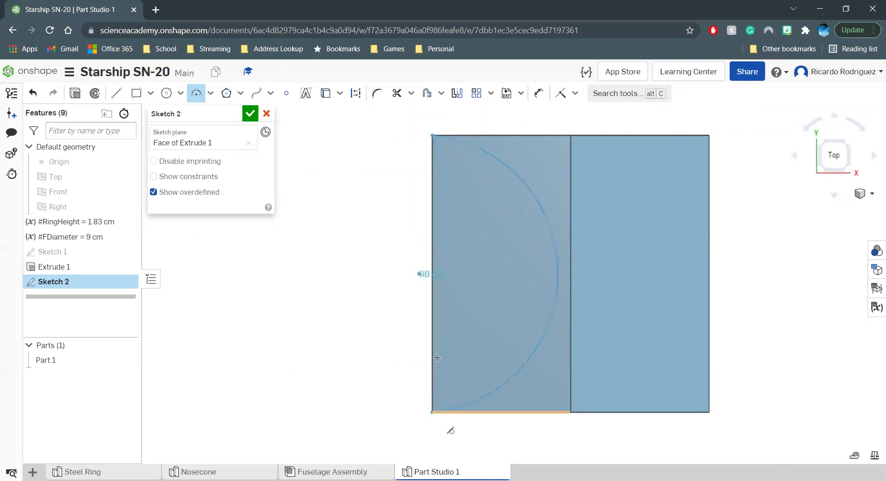
pyautogui.click(463, 290)
# Dimension the arc's radius as #FDiameter/2
pyautogui.scroll(-3, 463, 290)
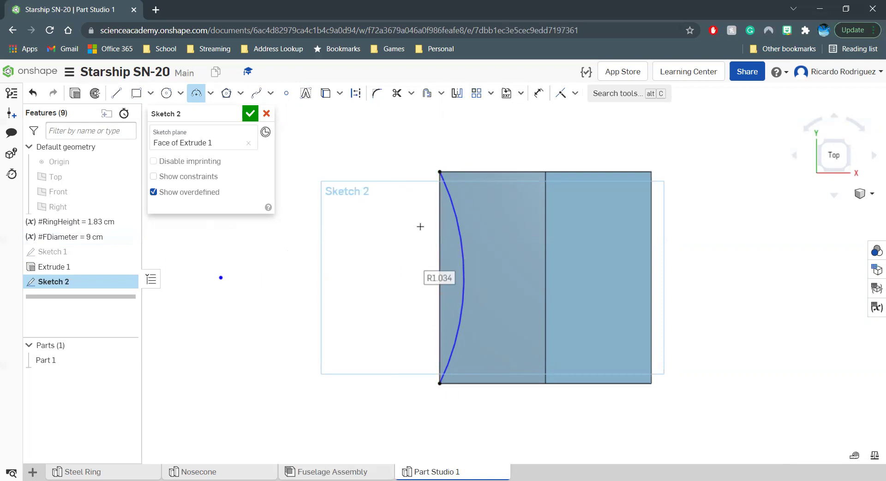
pyautogui.hotkey('shift', '3')
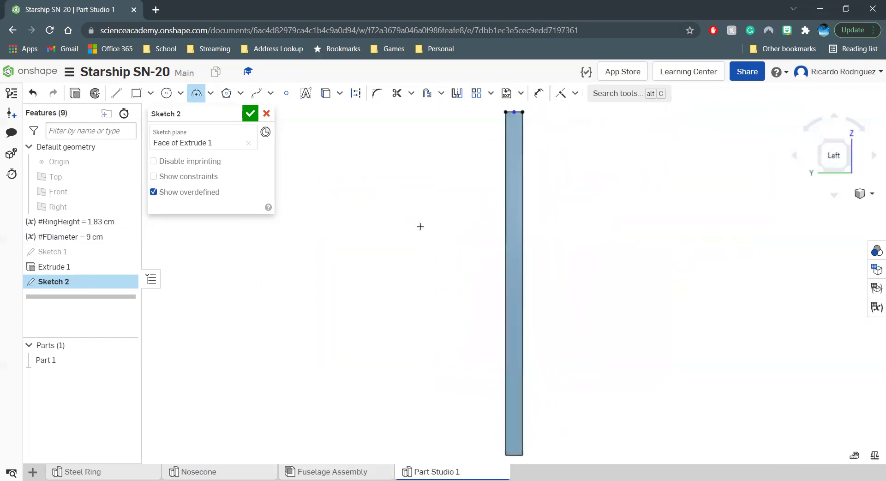
pyautogui.click(849, 142)
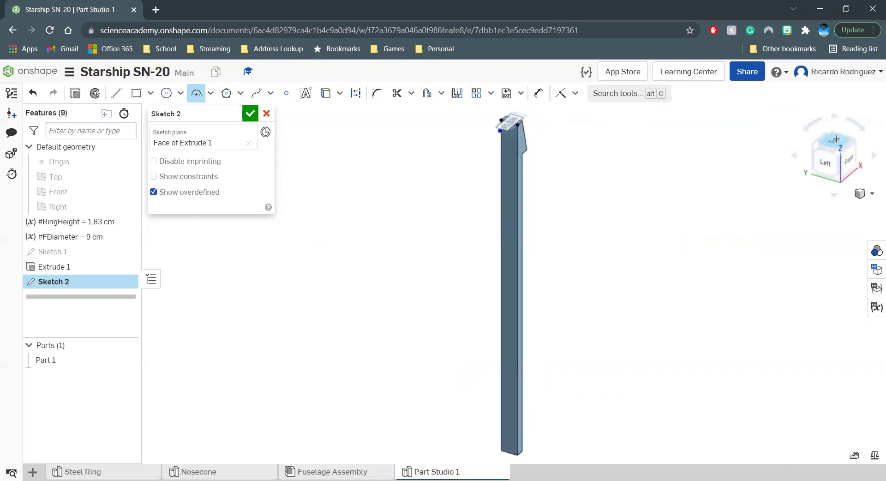
pyautogui.click(836, 139)
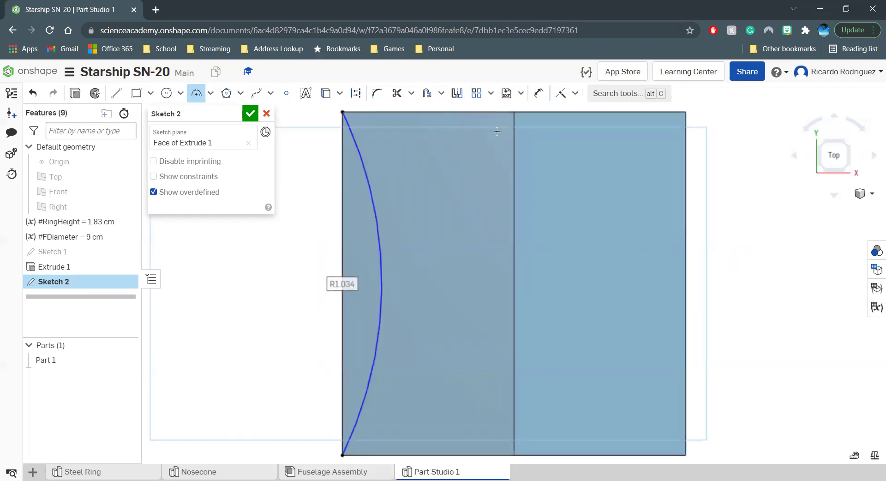
pyautogui.click(539, 93)
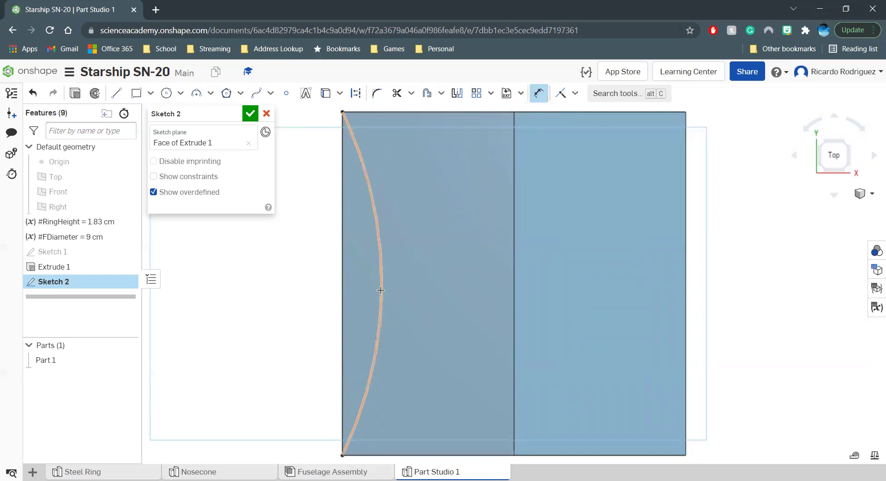
pyautogui.click(380, 289)
pyautogui.scroll(-3, 437, 204)
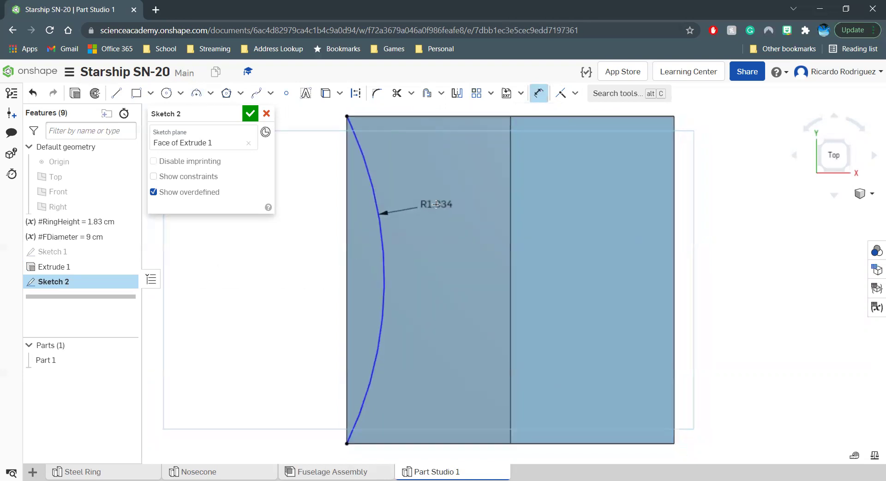
pyautogui.click(460, 121)
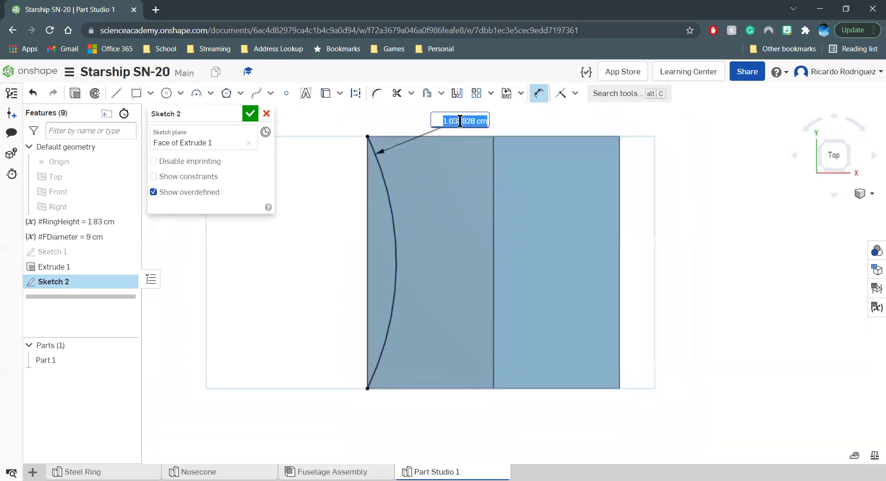
pyautogui.write('f')
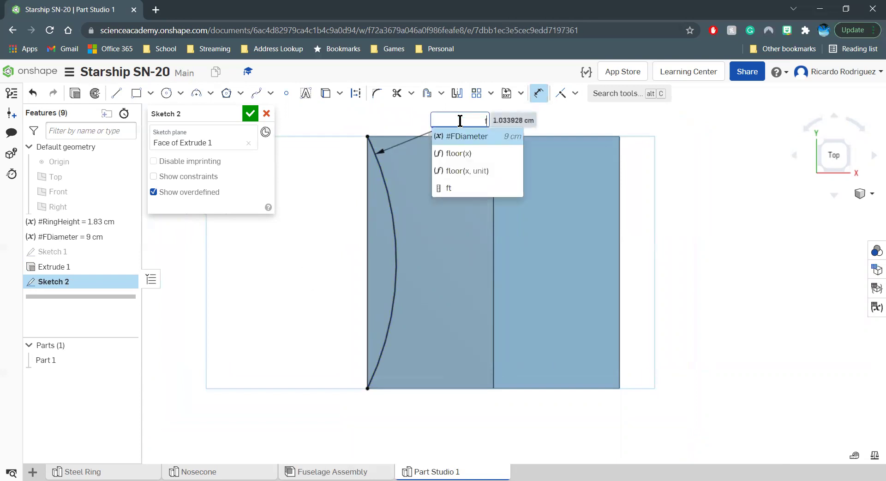
pyautogui.press('Return')
pyautogui.write('/2')
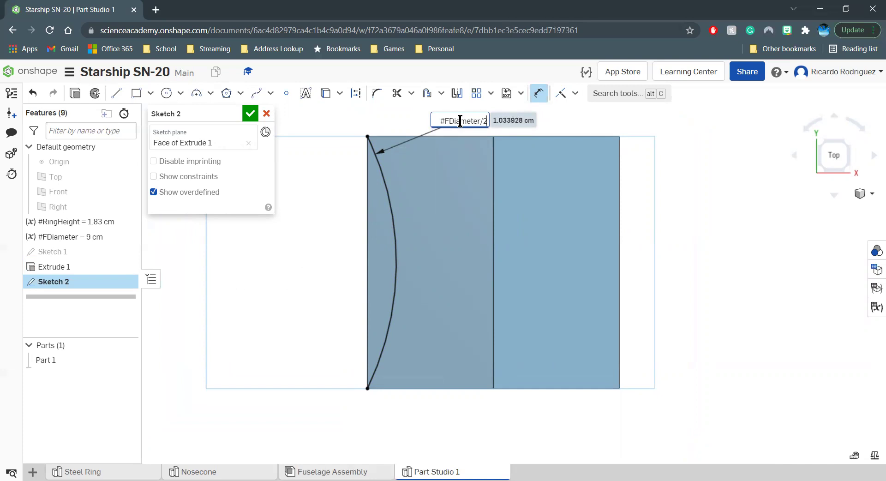
pyautogui.press('Return')
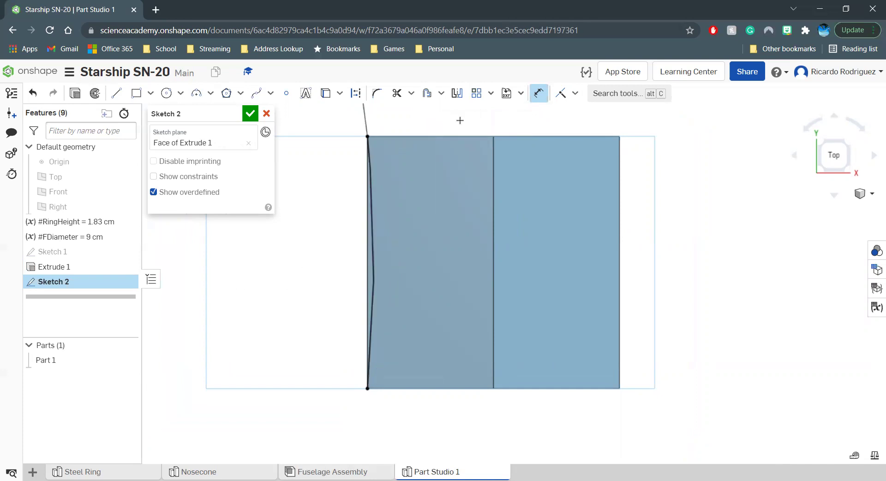
pyautogui.scroll(-5, 355, 347)
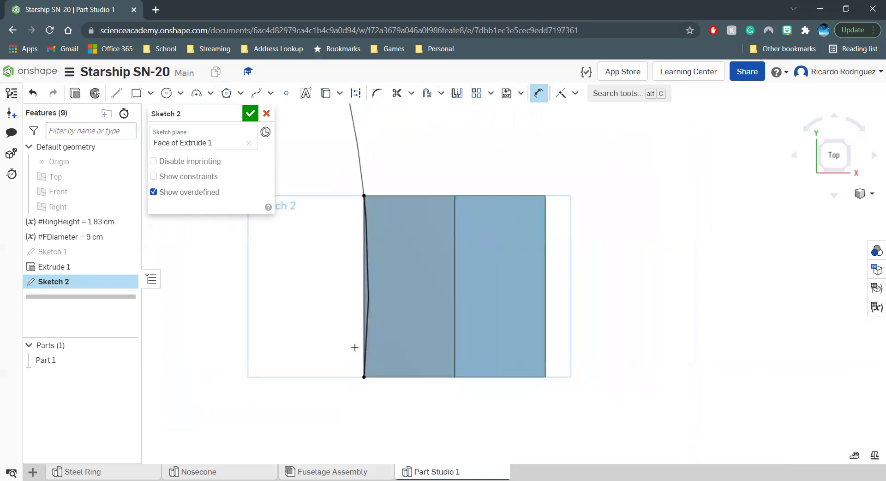
pyautogui.scroll(-2, 355, 347)
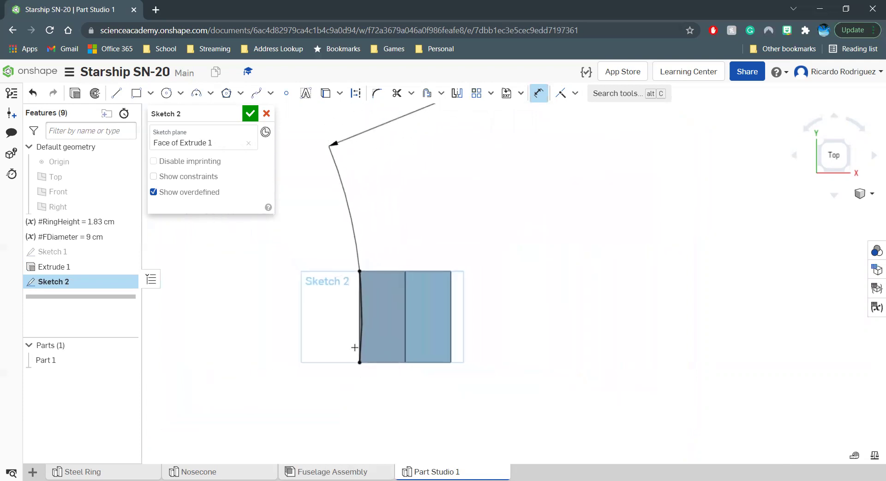
pyautogui.scroll(5, 363, 319)
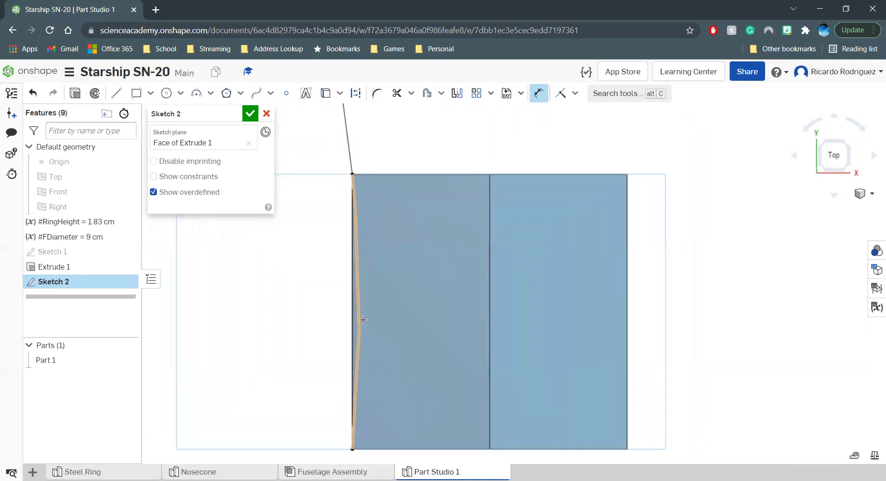
# Move the arc's radius dimension label to just above the part's face and accept the sketch
pyautogui.scroll(-6, 413, 372)
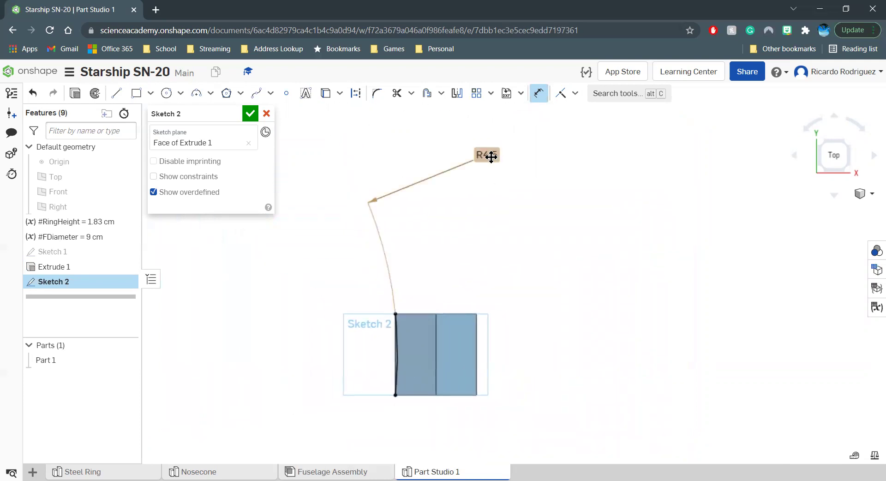
pyautogui.moveTo(491, 156); pyautogui.dragTo(512, 339)
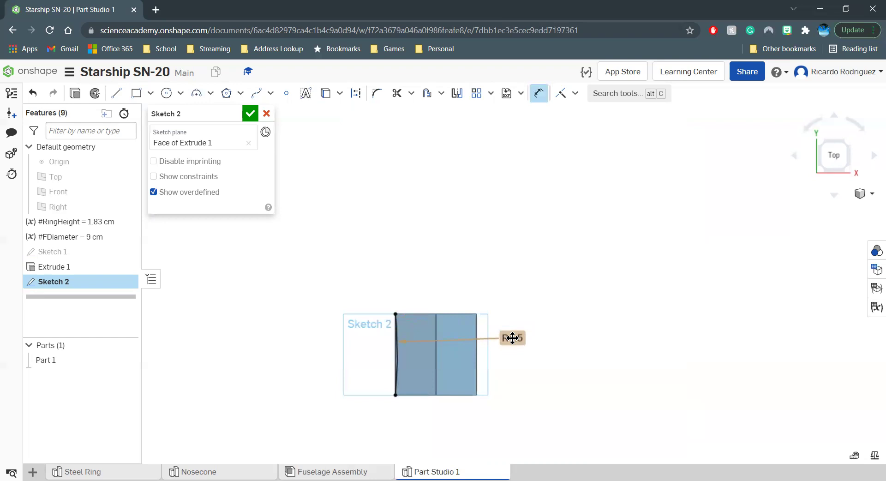
pyautogui.scroll(5, 412, 363)
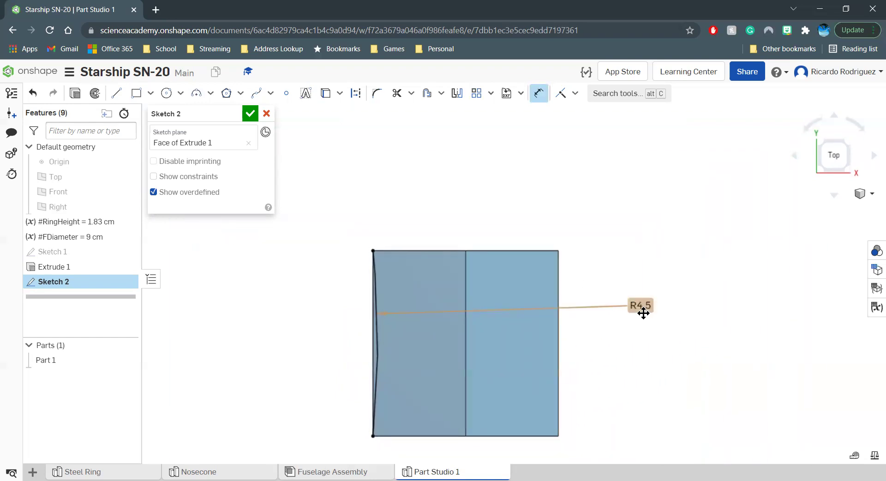
pyautogui.moveTo(643, 309)
pyautogui.mouseDown()
pyautogui.moveTo(533, 246)
pyautogui.moveTo(510, 215)
pyautogui.moveTo(479, 215)
pyautogui.mouseUp()
pyautogui.scroll(1, 363, 244)
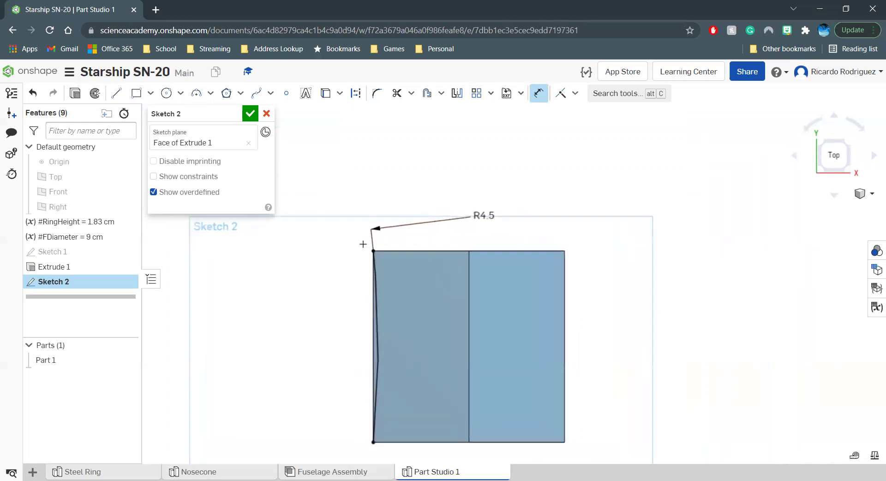
pyautogui.click(475, 280)
pyautogui.press('Escape')
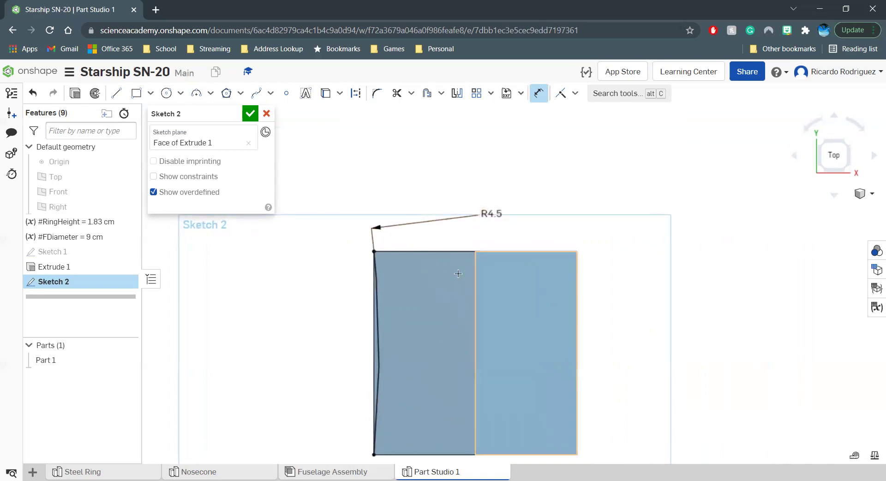
pyautogui.click(248, 113)
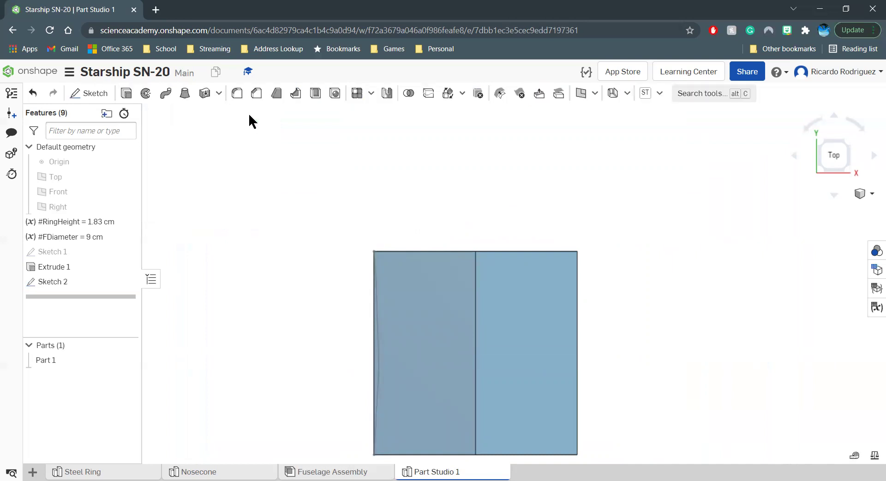
# Start an Extrude of the thin sketch region between the arc and the back edge, set to Remove material
pyautogui.click(127, 93)
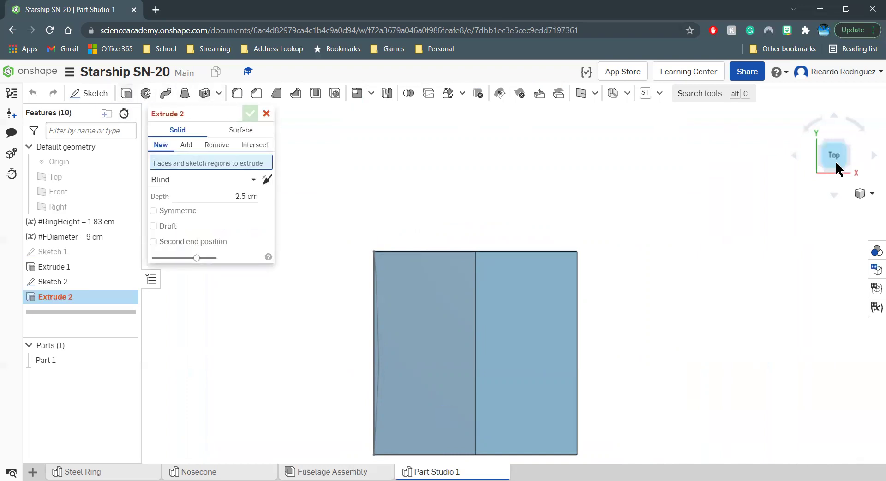
pyautogui.click(848, 169)
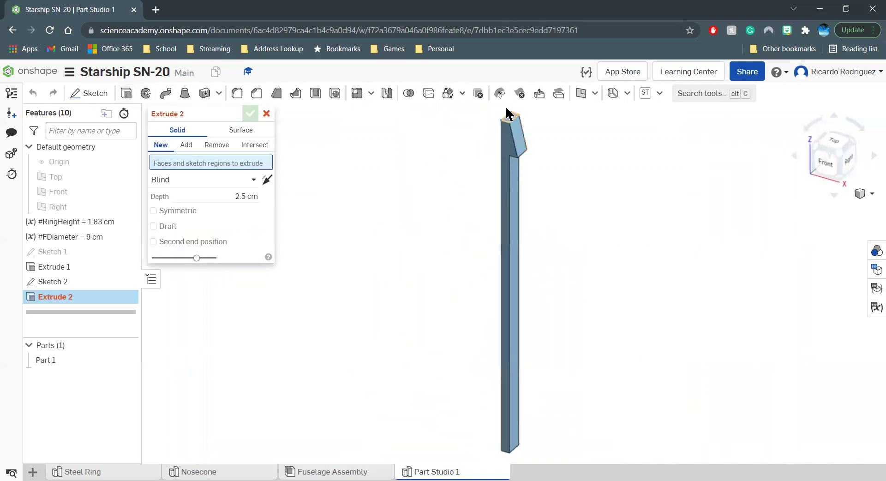
pyautogui.scroll(5, 507, 113)
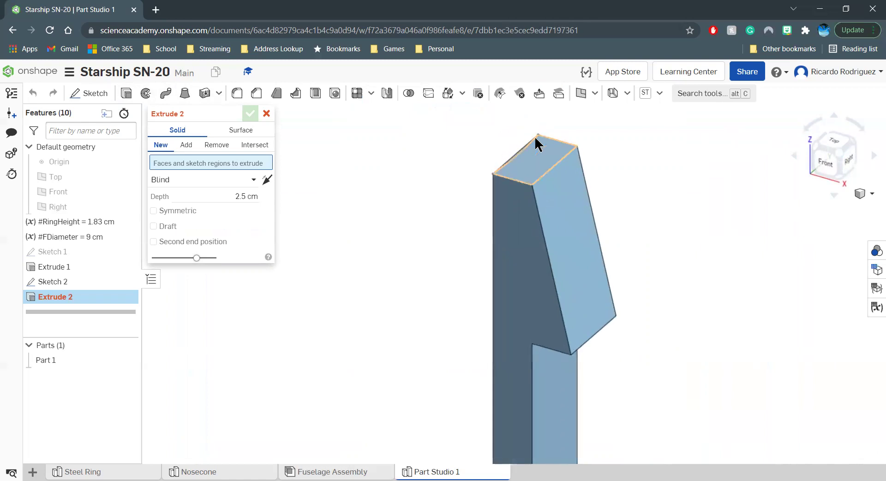
pyautogui.scroll(5, 528, 135)
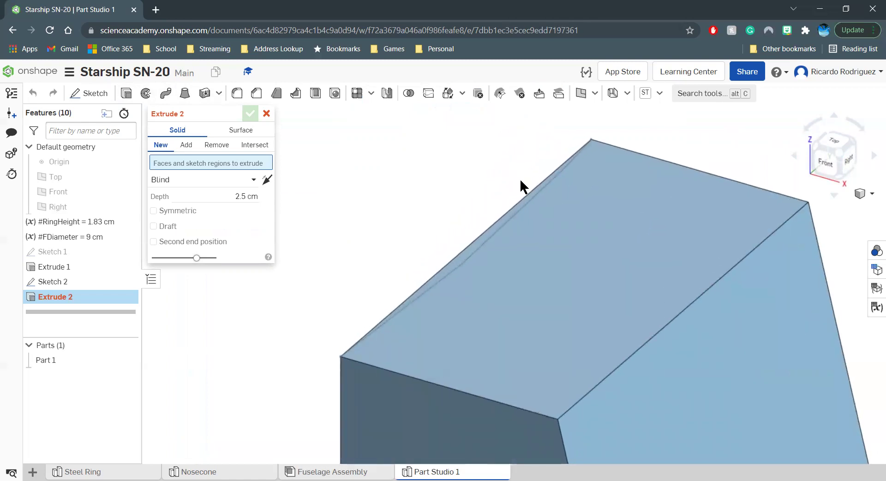
pyautogui.click(484, 235)
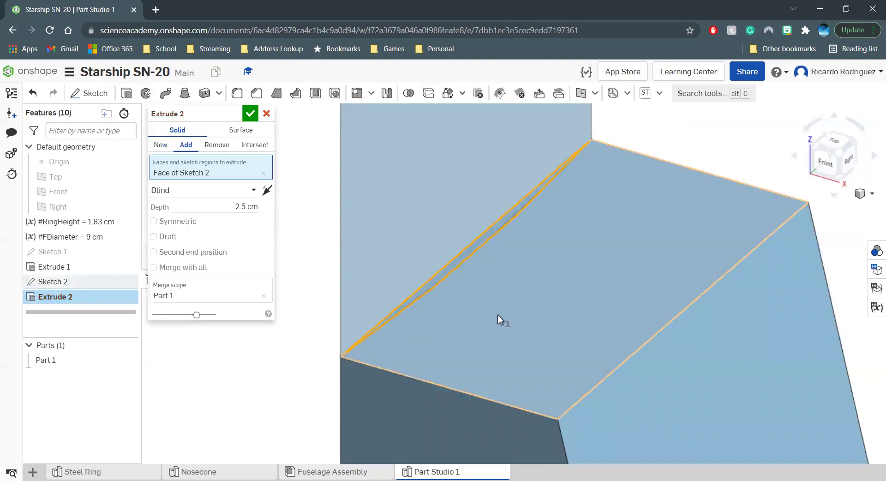
pyautogui.scroll(-8, 500, 319)
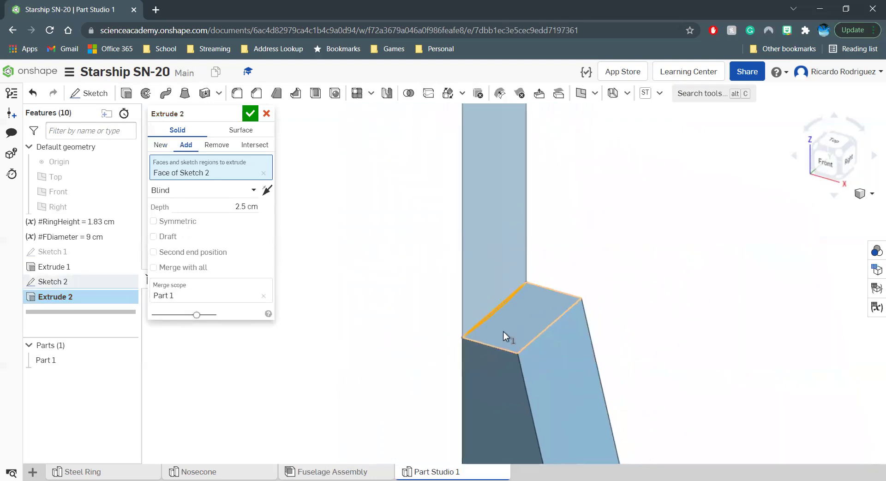
pyautogui.scroll(-2, 505, 336)
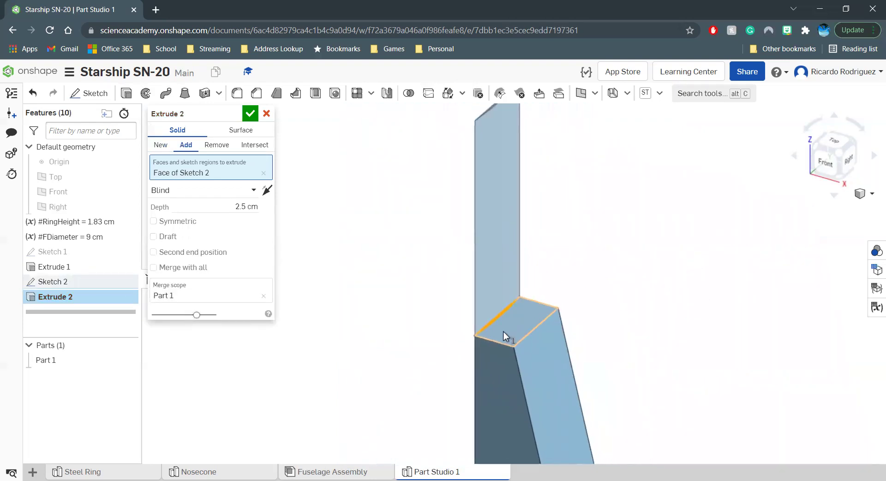
pyautogui.click(216, 149)
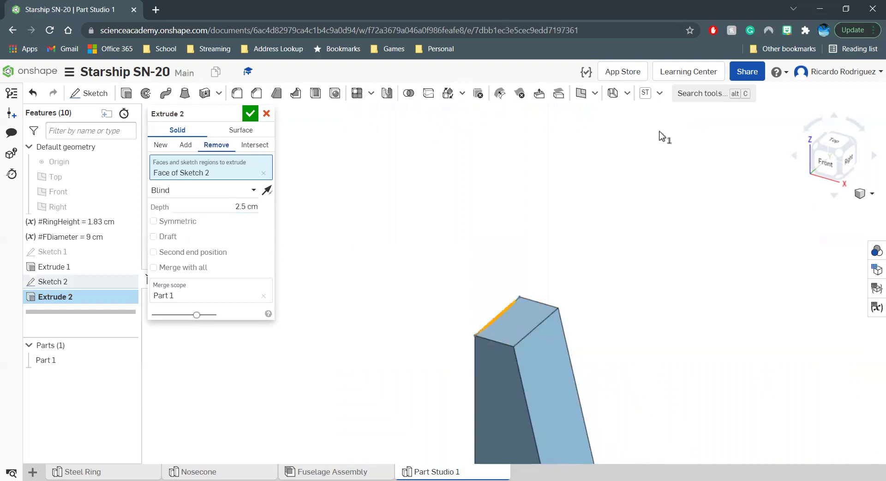
# Set the cut's end type to Through all along the part's full length and accept the extrude
pyautogui.click(818, 152)
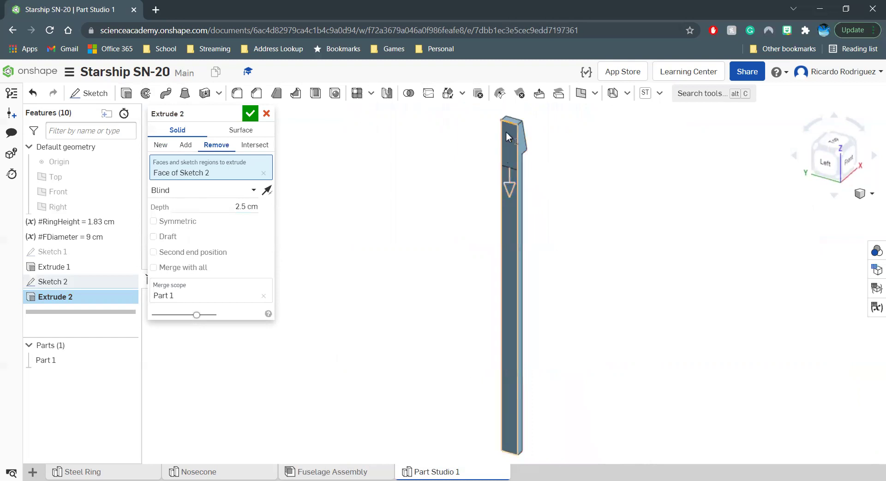
pyautogui.scroll(5, 506, 134)
pyautogui.scroll(-3, 499, 215)
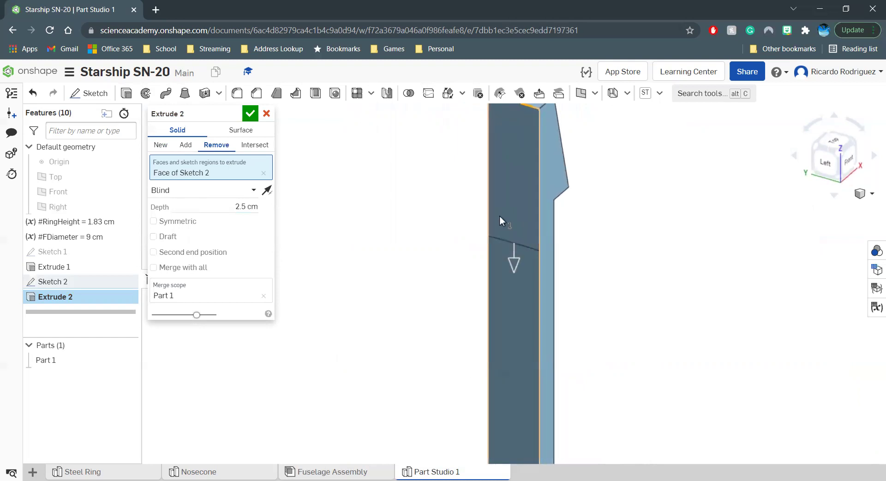
pyautogui.scroll(-4, 499, 215)
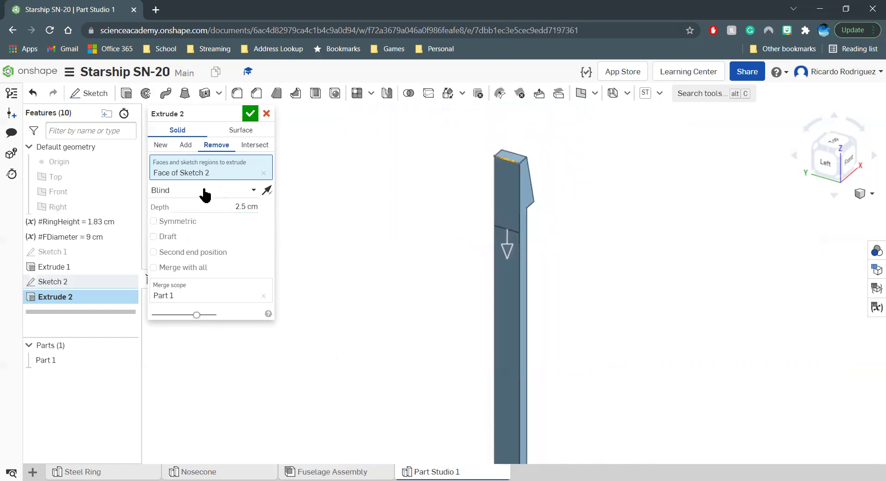
pyautogui.click(226, 189)
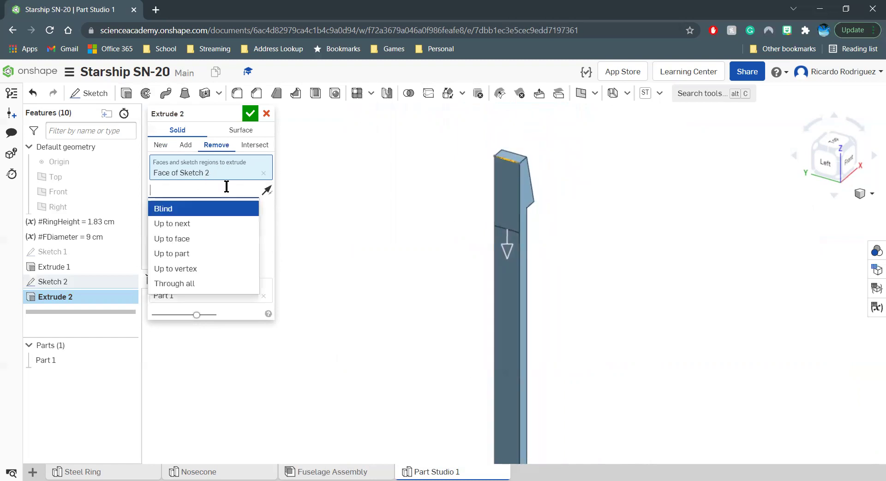
pyautogui.click(192, 287)
pyautogui.scroll(-2, 457, 202)
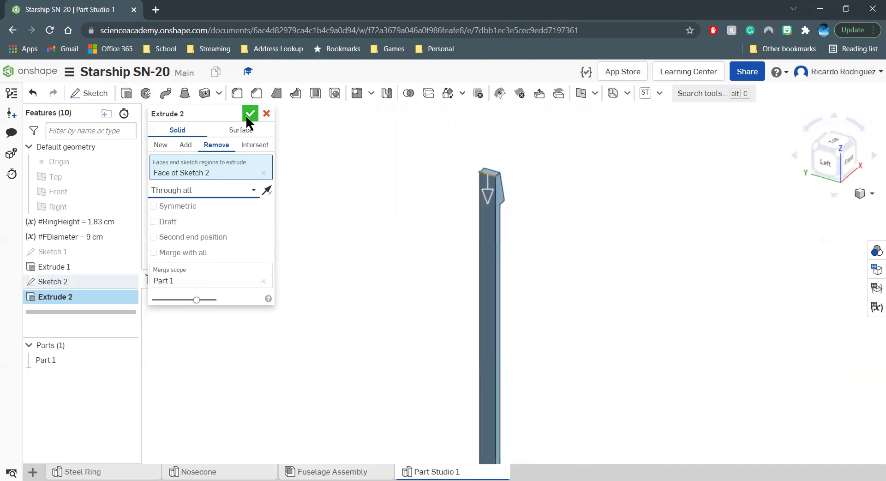
pyautogui.scroll(-1, 475, 135)
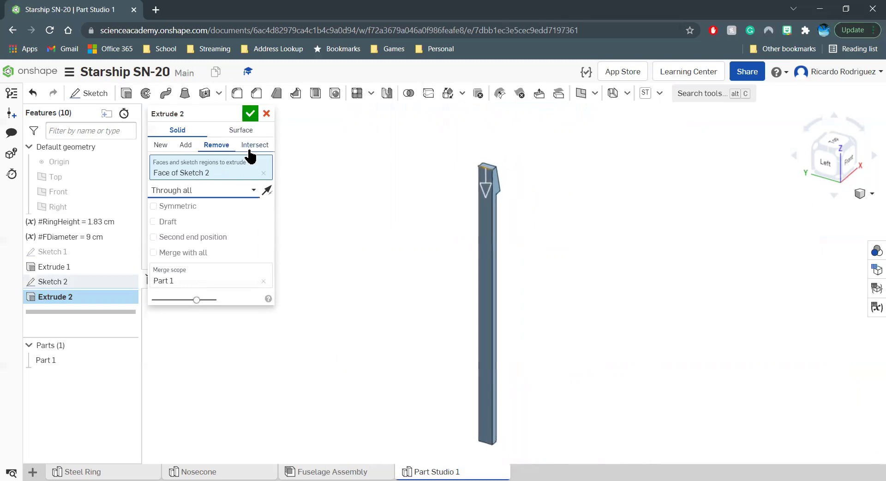
pyautogui.click(250, 114)
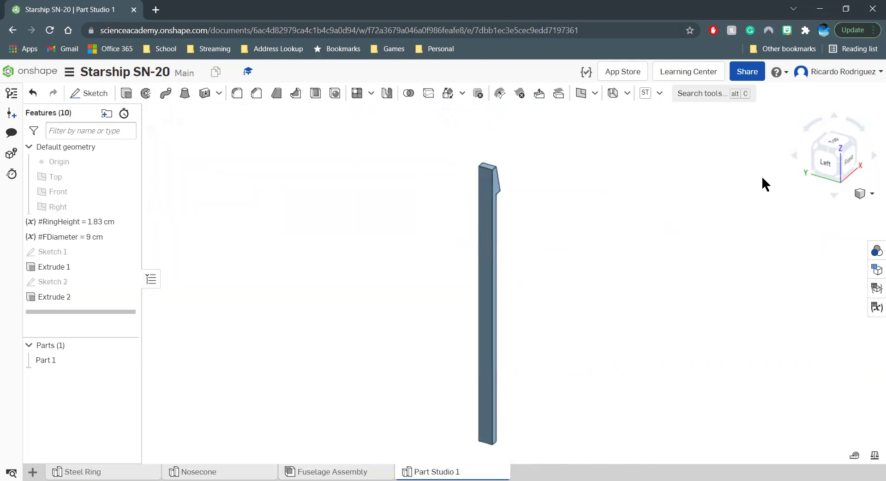
# Check the curved back from the top, start a new sketch on the lip's flat underside, and view it from the bottom
pyautogui.click(837, 137)
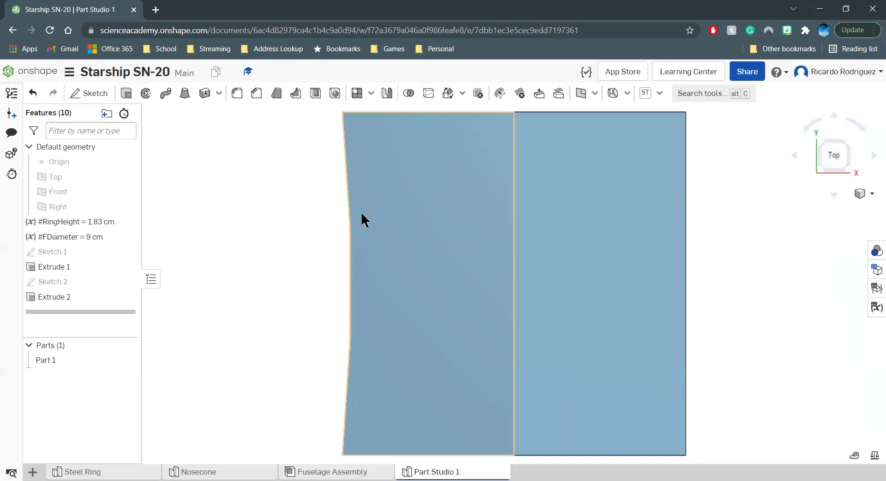
pyautogui.scroll(-3, 324, 299)
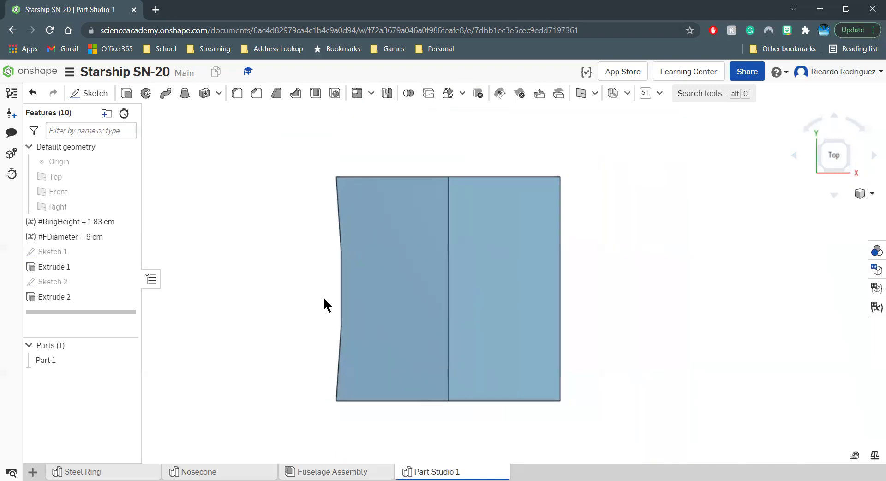
pyautogui.click(847, 166)
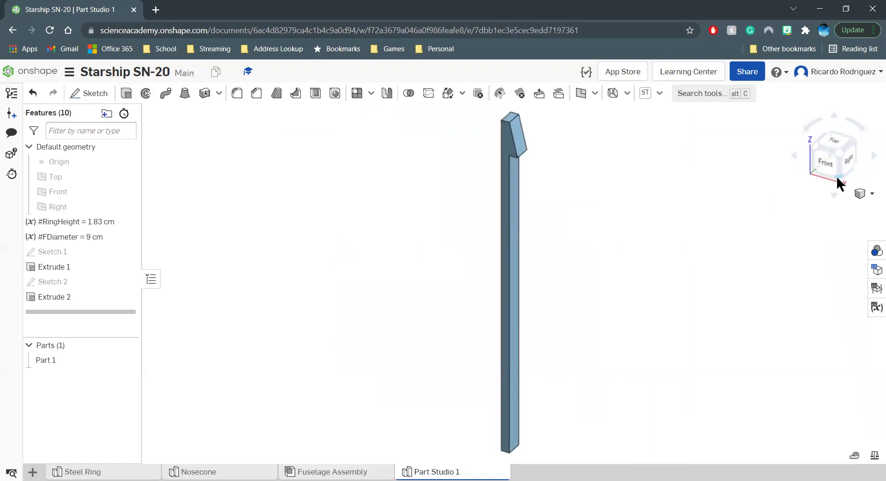
pyautogui.click(840, 175)
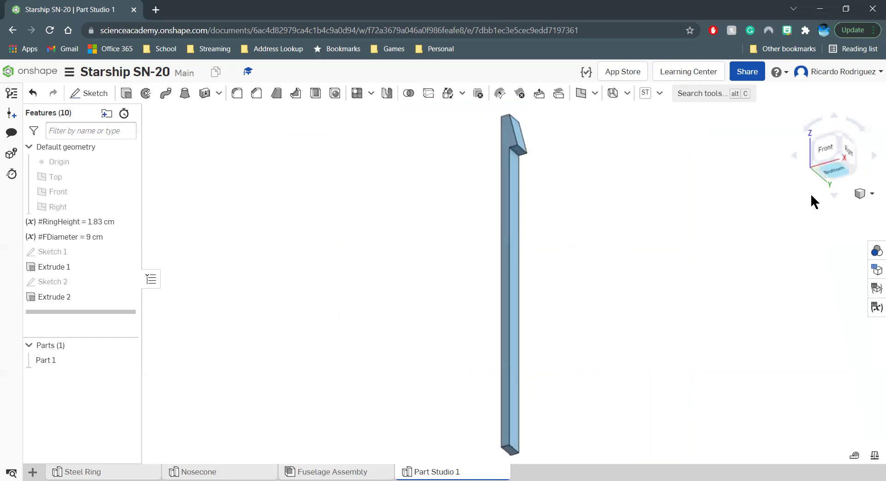
pyautogui.scroll(5, 512, 131)
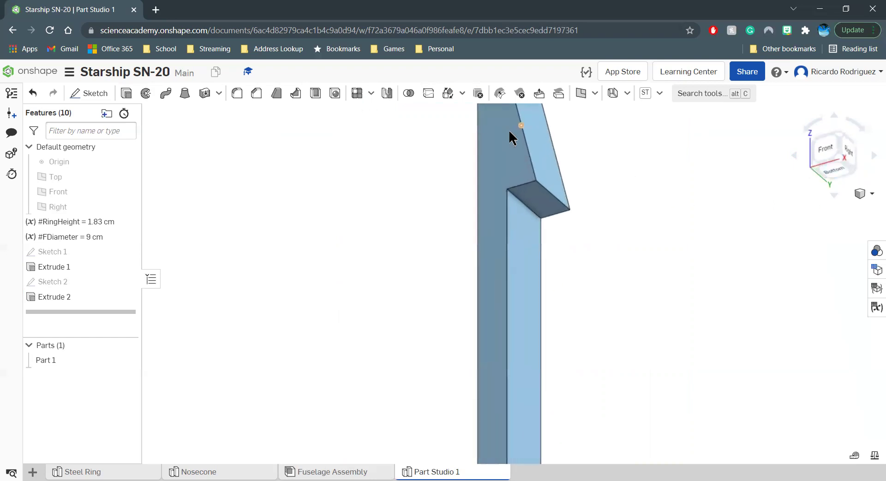
pyautogui.click(533, 198)
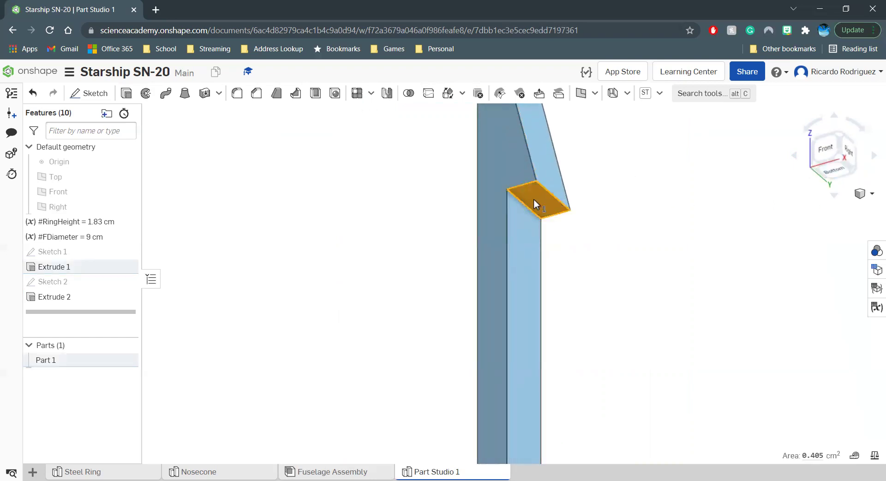
pyautogui.click(92, 96)
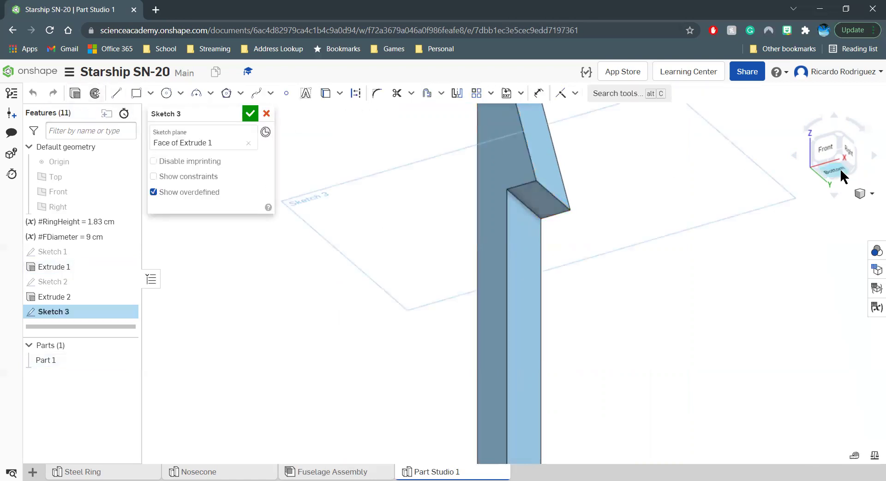
pyautogui.click(840, 170)
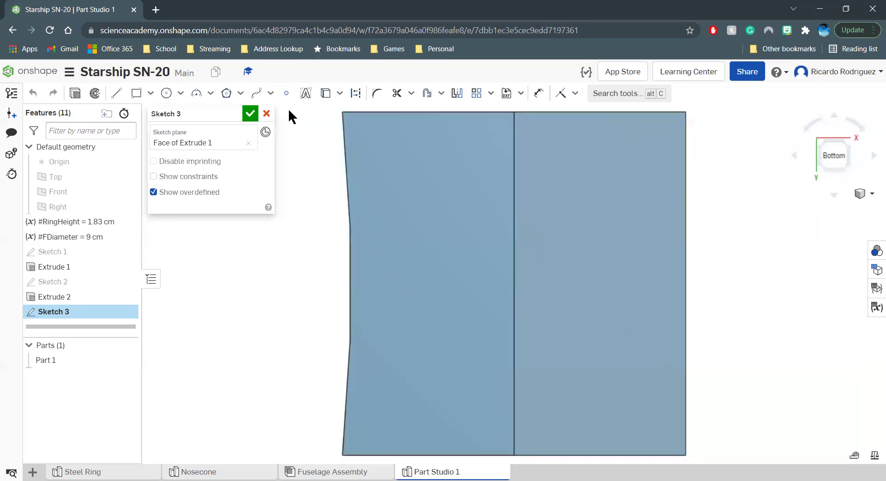
# Place sketch points at the midpoints of the lip underside's side edge and its outer edge
pyautogui.click(286, 95)
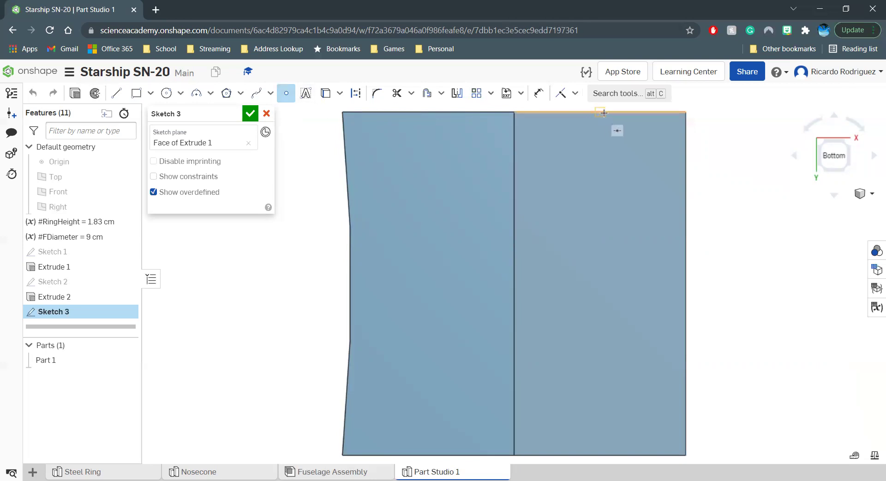
pyautogui.click(600, 112)
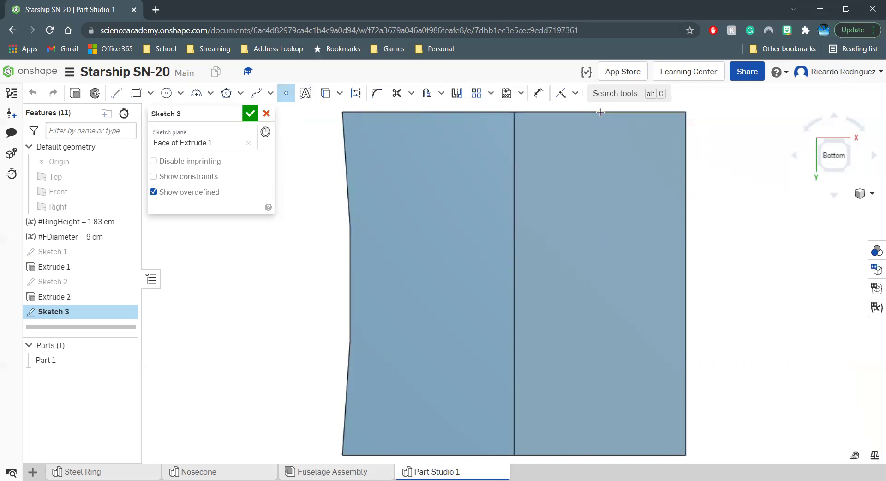
pyautogui.click(686, 283)
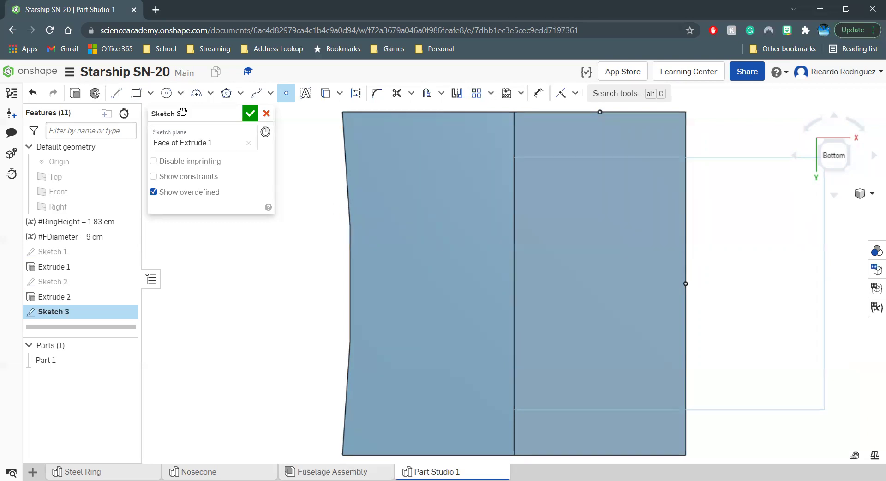
# Sketch a circle about 0.34 cm in diameter on the lip's underside, its centre aligned with the two midpoint points
pyautogui.click(166, 95)
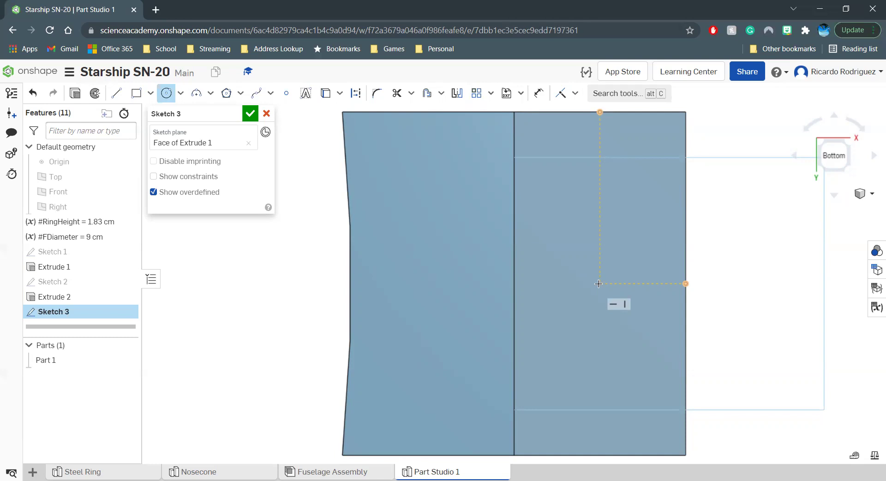
pyautogui.click(598, 283)
pyautogui.click(650, 242)
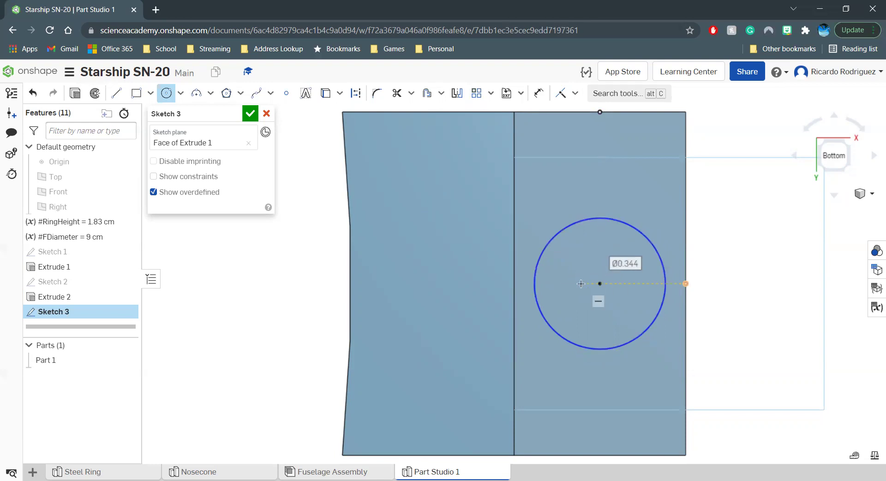
pyautogui.hotkey('shift', '3')
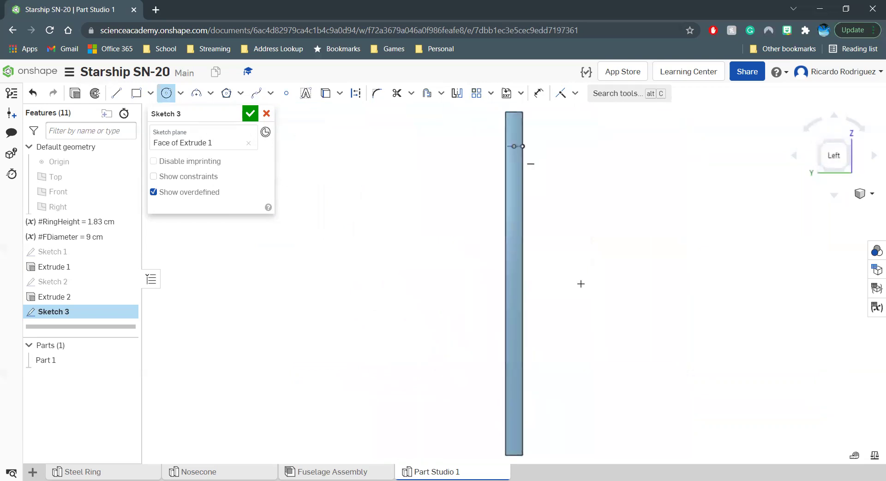
# Dimension the circle on the lip's underside with a diameter of #FDiameter/25
pyautogui.click(850, 143)
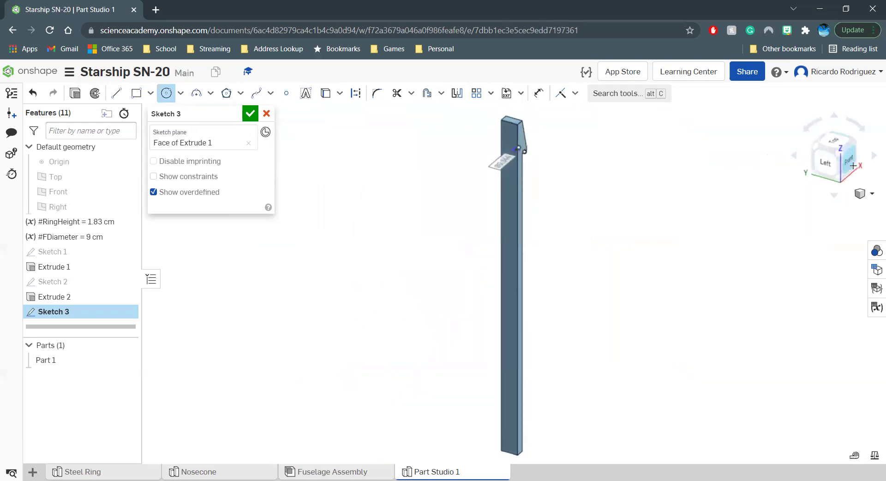
pyautogui.click(853, 161)
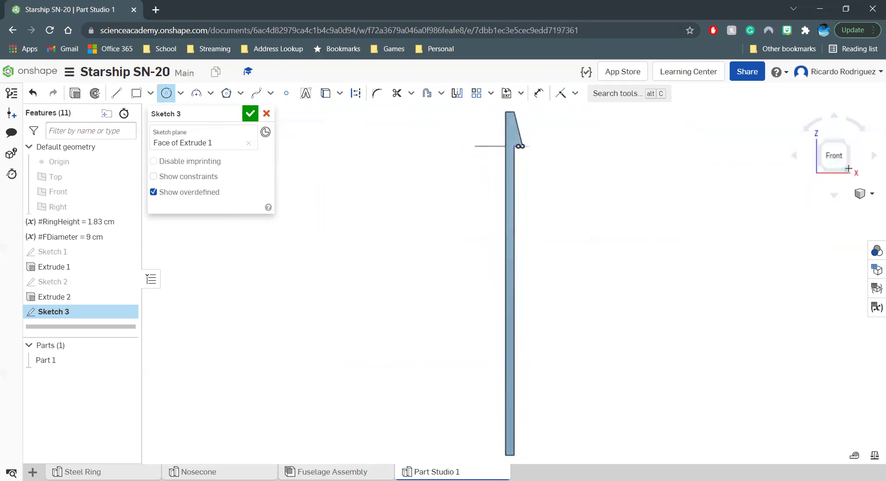
pyautogui.scroll(5, 512, 147)
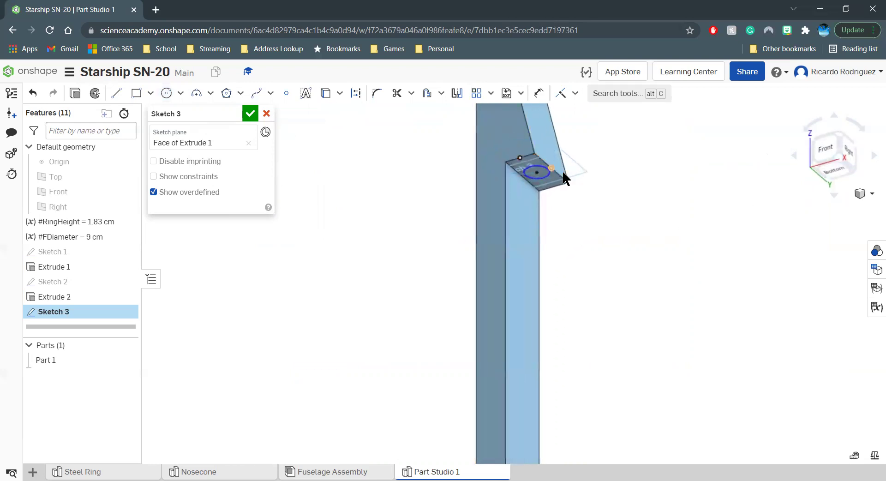
pyautogui.scroll(3, 564, 178)
pyautogui.click(836, 173)
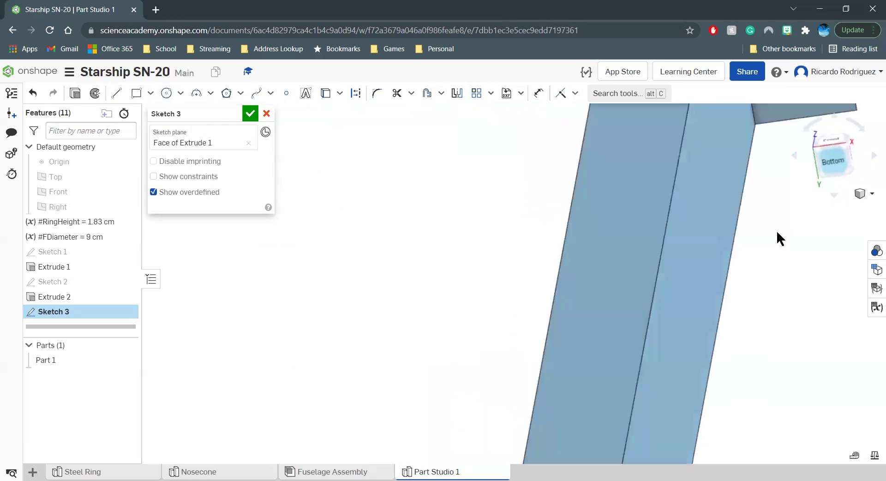
pyautogui.click(537, 94)
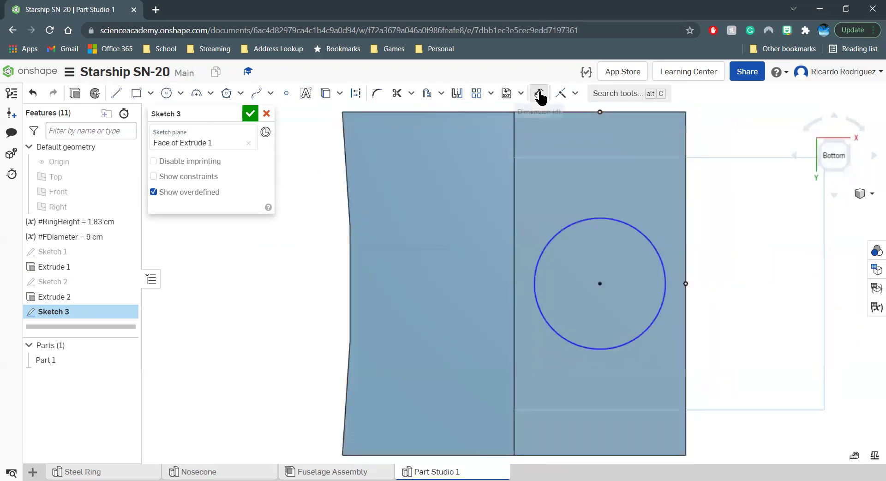
pyautogui.click(645, 232)
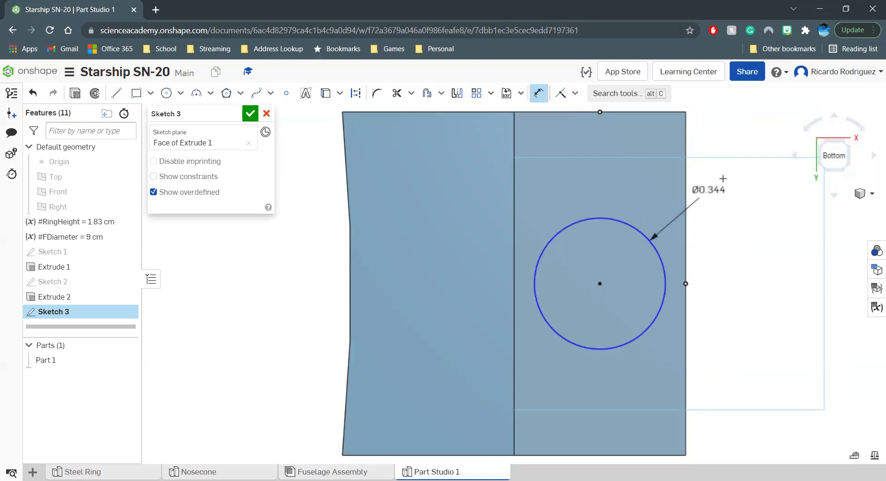
pyautogui.click(729, 177)
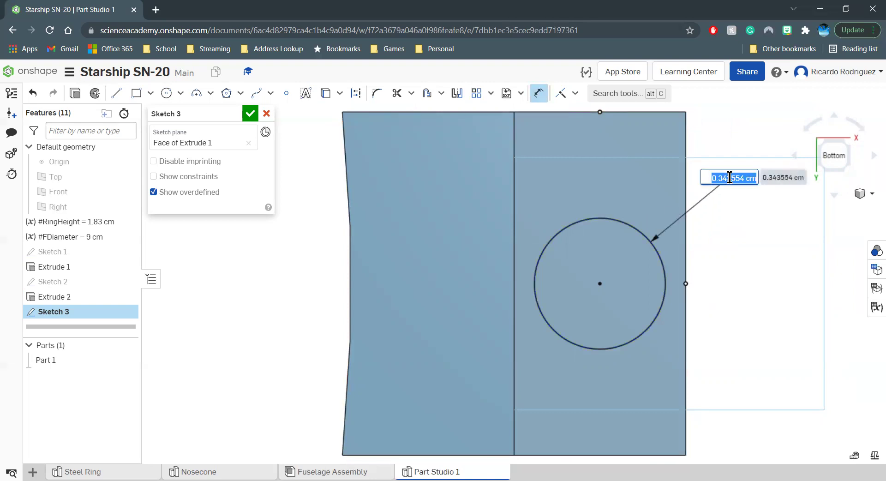
pyautogui.write('#FDiameter')
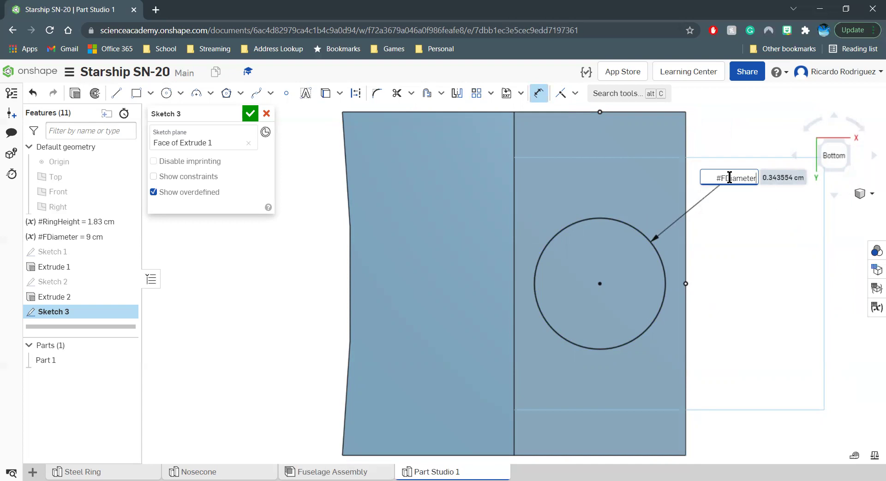
pyautogui.write('/25')
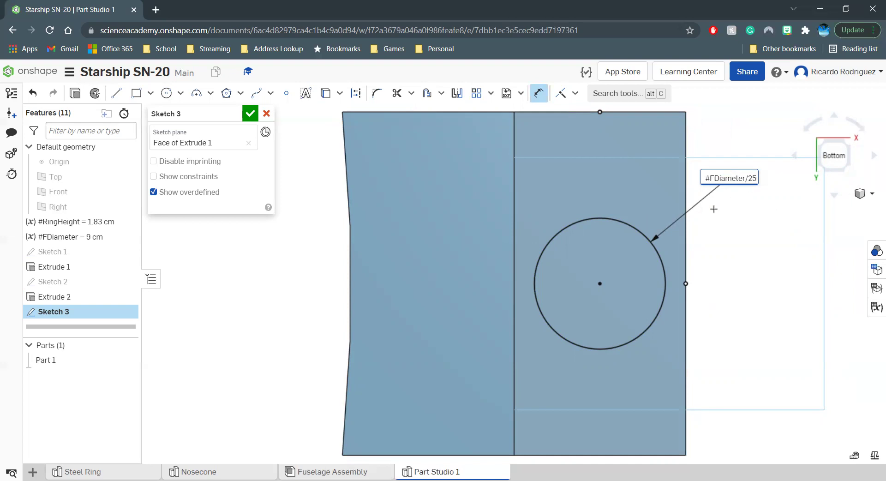
pyautogui.press('Return')
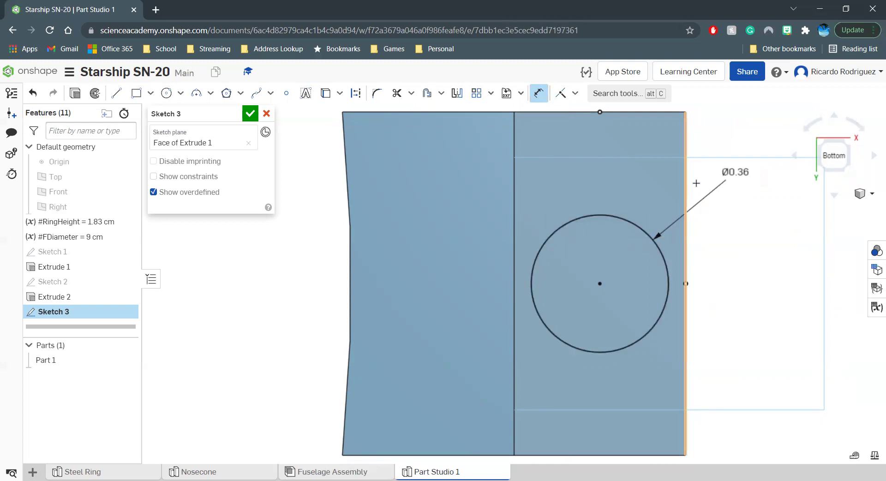
# Finish the circle sketch and start an extrude in Remove mode using the circle on the lip's underside
pyautogui.click(850, 142)
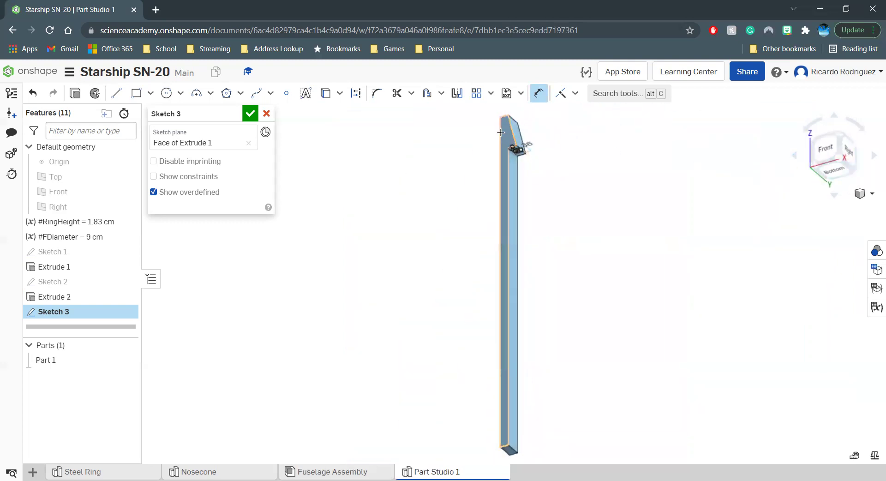
pyautogui.scroll(5, 515, 131)
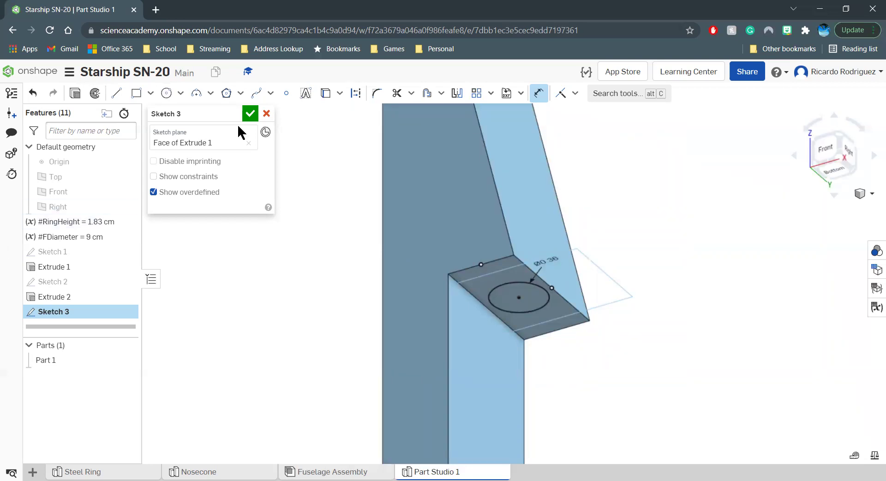
pyautogui.click(250, 114)
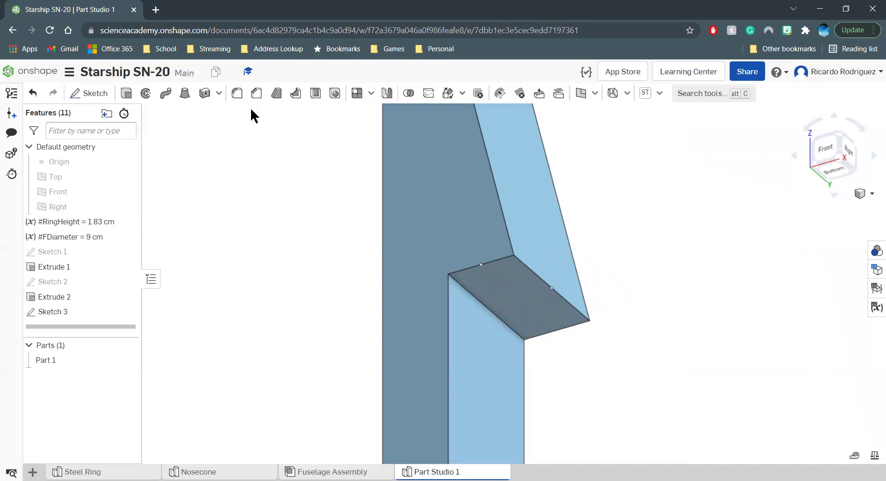
pyautogui.click(130, 94)
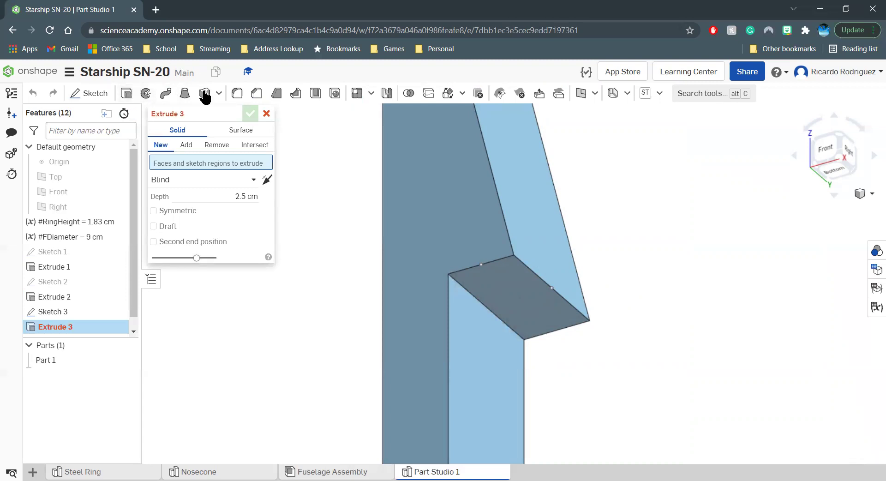
pyautogui.click(217, 145)
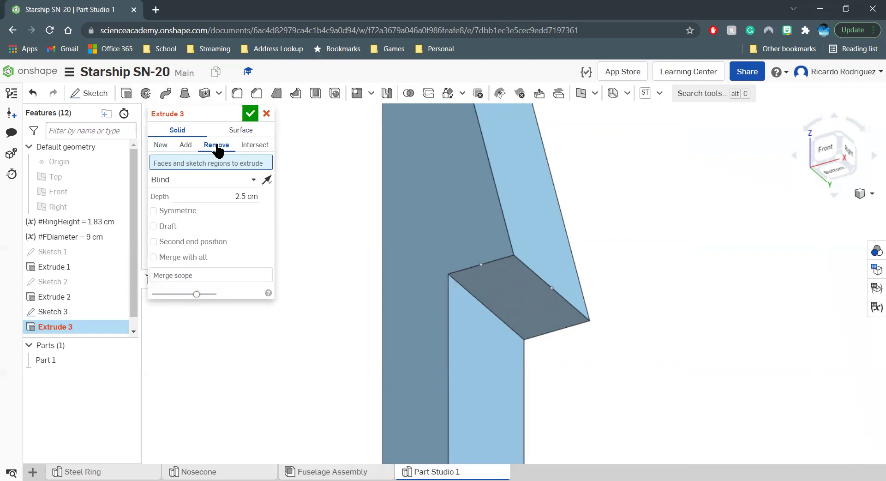
pyautogui.click(519, 293)
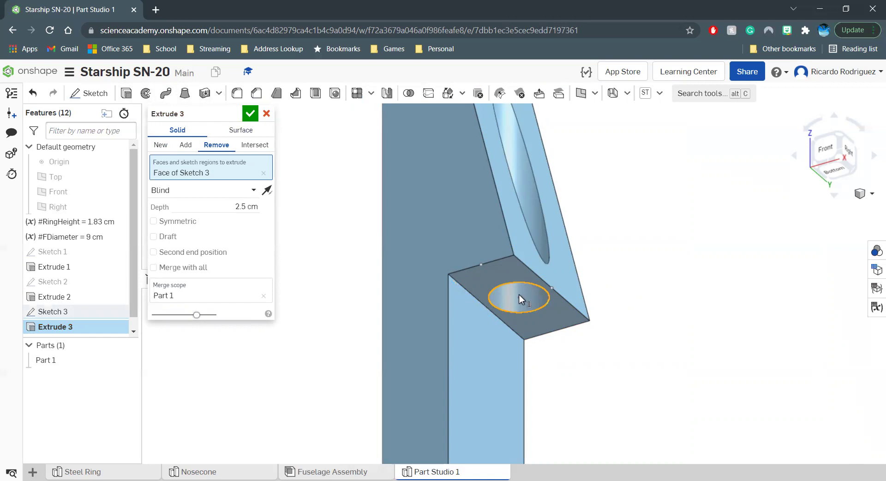
# Set the circular cut's blind depth to #FDiameter*.135/9 and accept the extrude
pyautogui.click(829, 175)
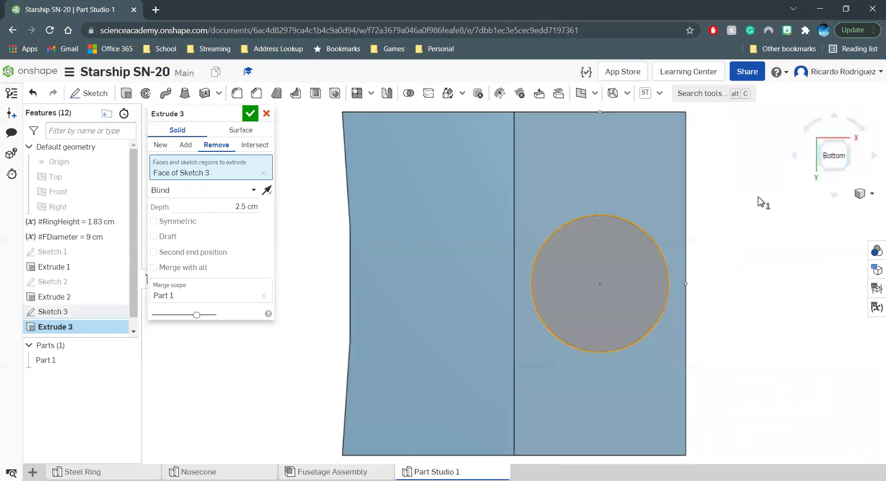
pyautogui.moveTo(776, 177); pyautogui.dragTo(767, 183, button='right')
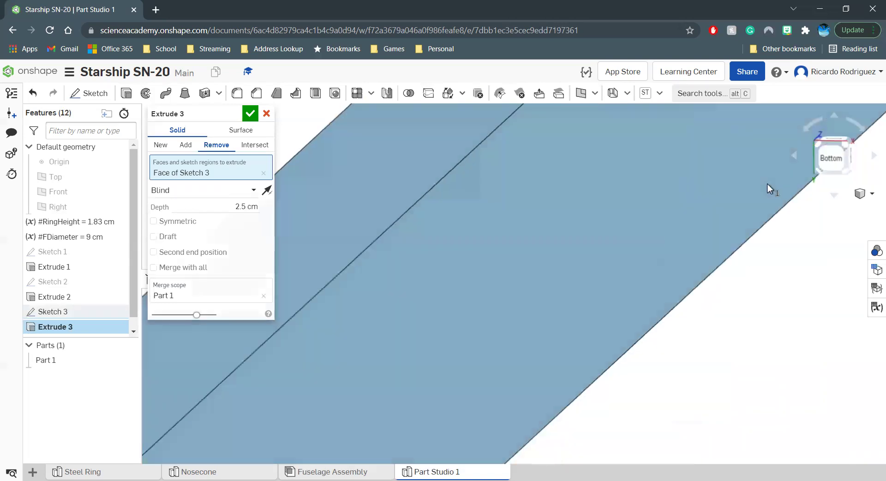
pyautogui.scroll(-3, 574, 304)
pyautogui.scroll(-5, 574, 303)
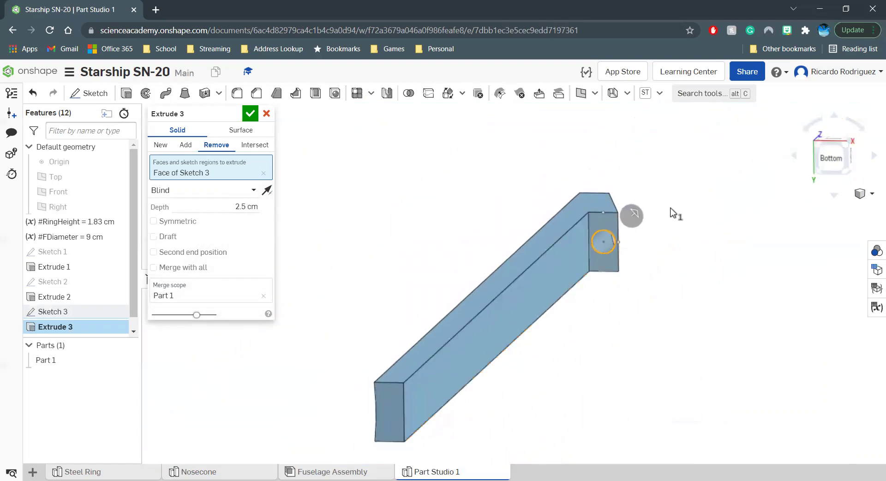
pyautogui.scroll(3, 667, 197)
pyautogui.moveTo(624, 261); pyautogui.dragTo(620, 266, button='right')
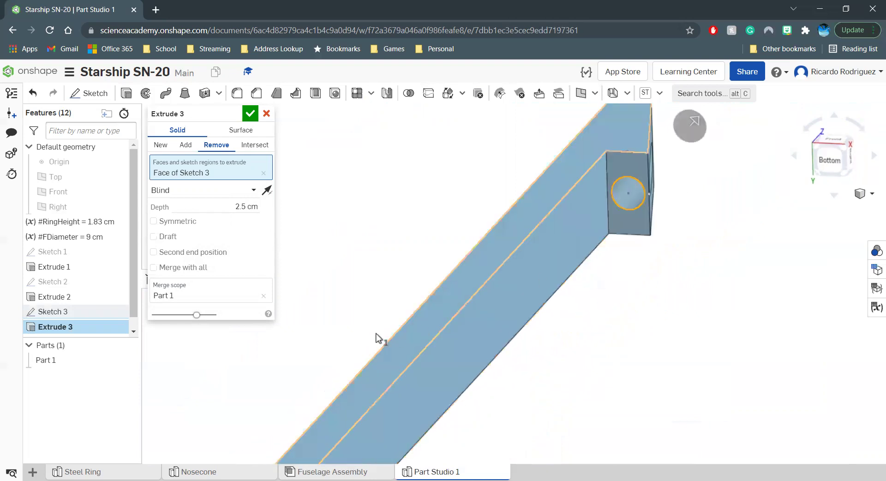
pyautogui.scroll(-3, 358, 339)
pyautogui.moveTo(589, 231)
pyautogui.mouseDown(button='right')
pyautogui.moveTo(599, 233)
pyautogui.moveTo(576, 234)
pyautogui.mouseUp(button='right')
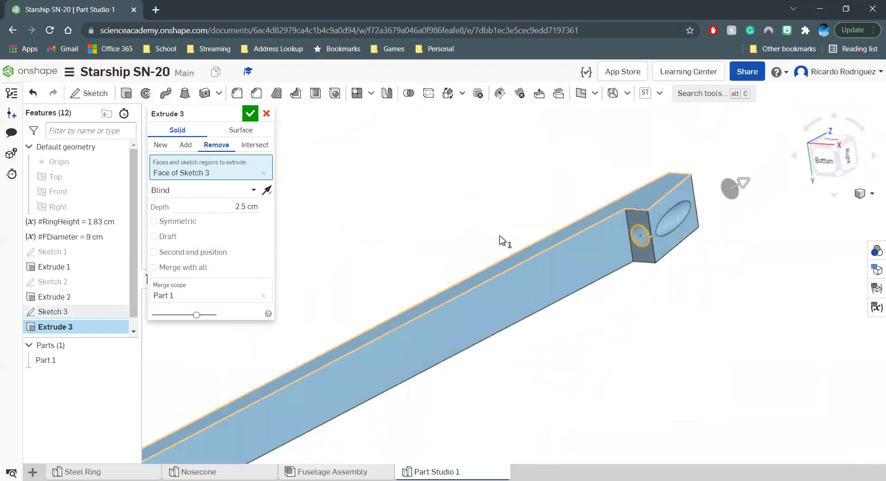
pyautogui.click(227, 202)
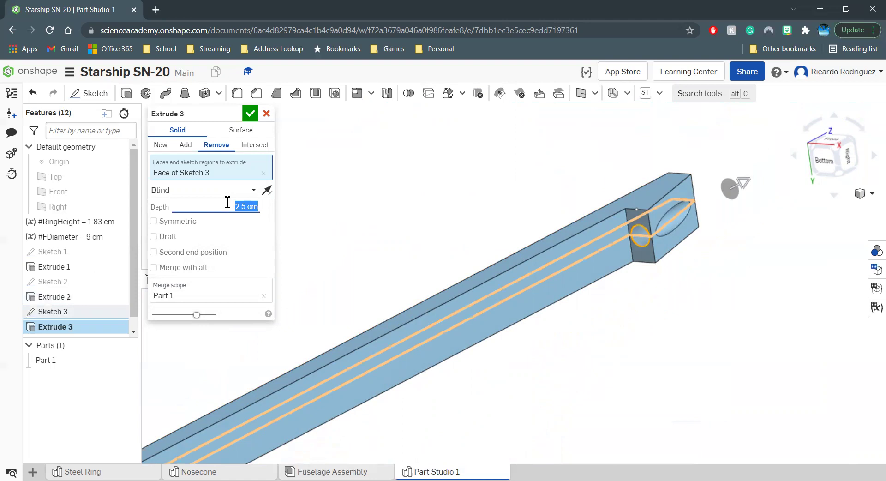
pyautogui.write('#')
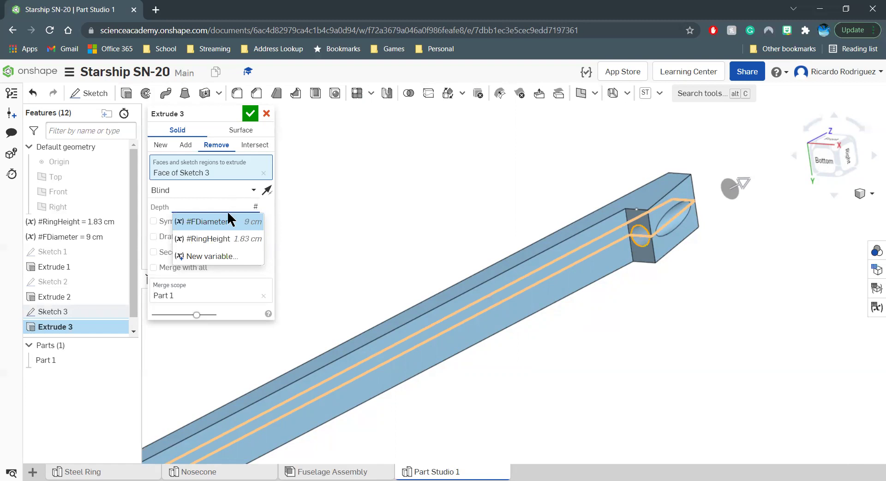
pyautogui.click(213, 222)
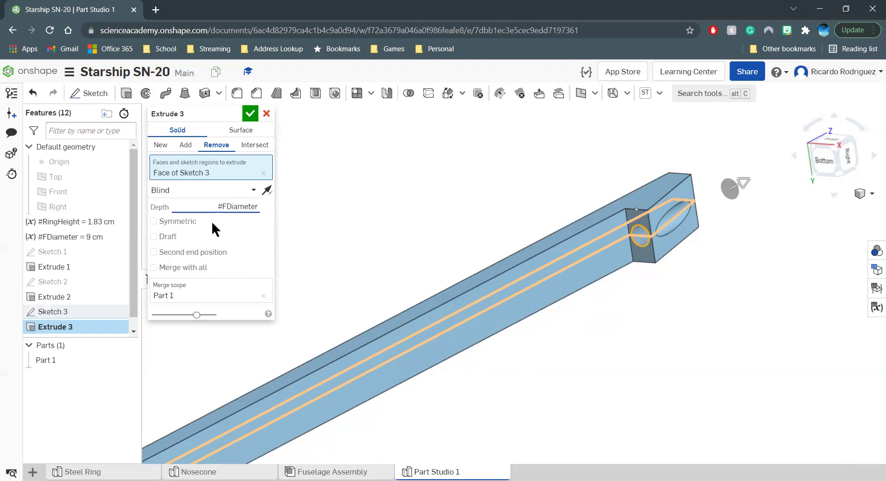
pyautogui.write('*.135/9')
pyautogui.press('Return')
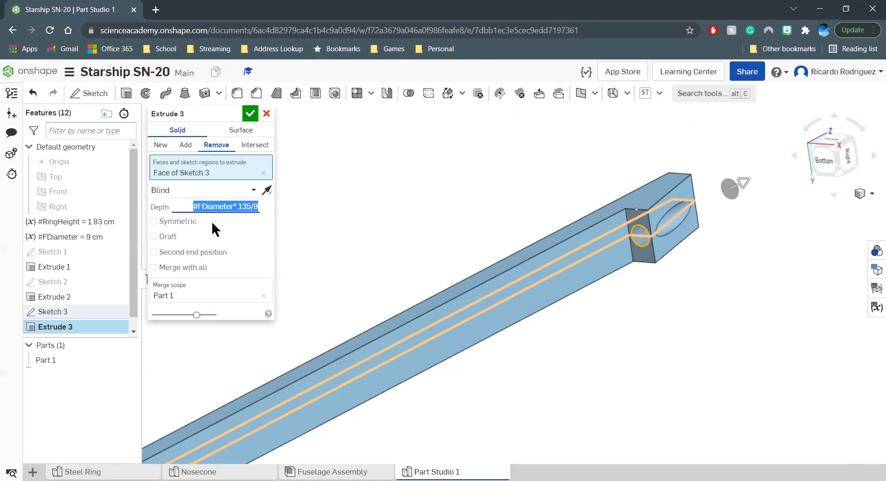
pyautogui.press('Return')
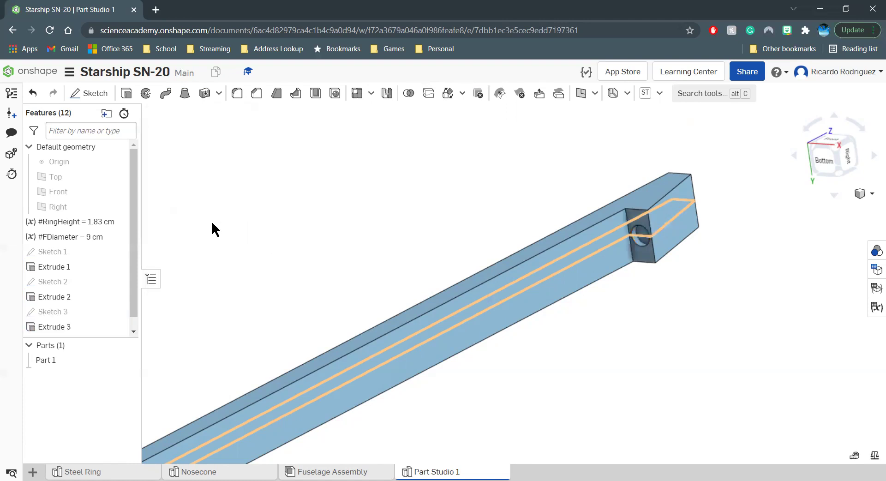
# Review the depth setting of the lip's circular cut and check the part's mass properties
pyautogui.doubleClick(54, 328)
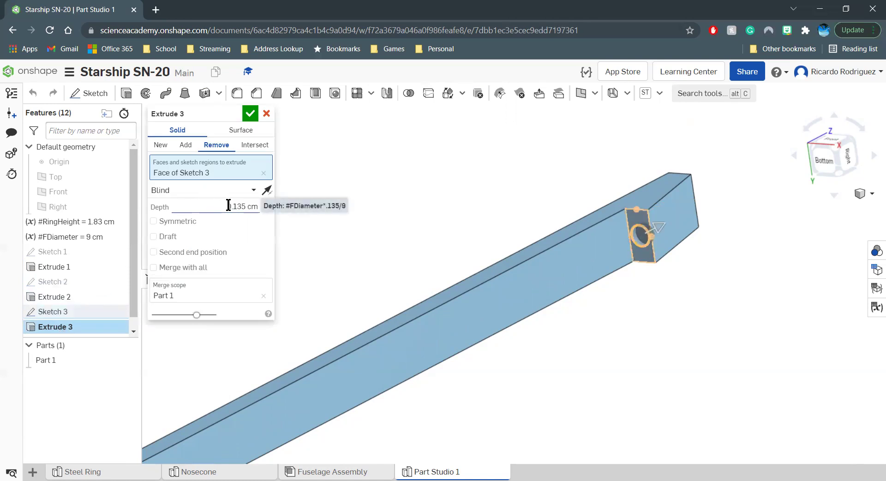
pyautogui.click(250, 115)
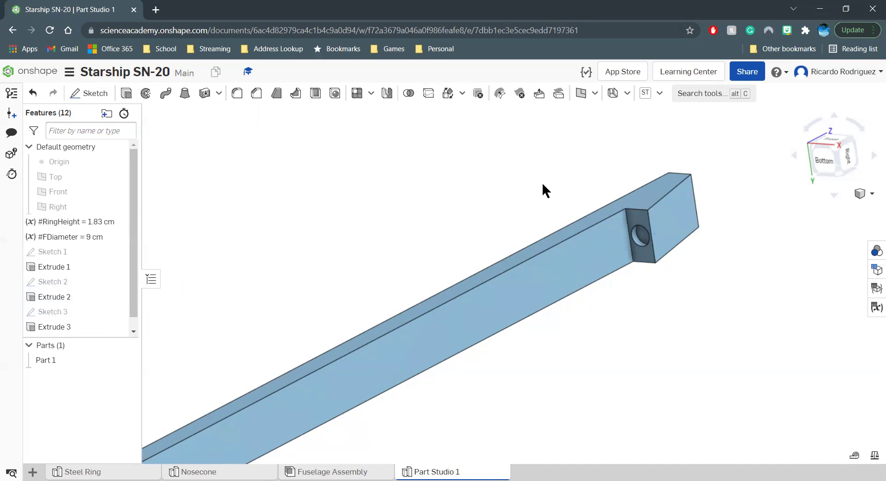
pyautogui.click(874, 455)
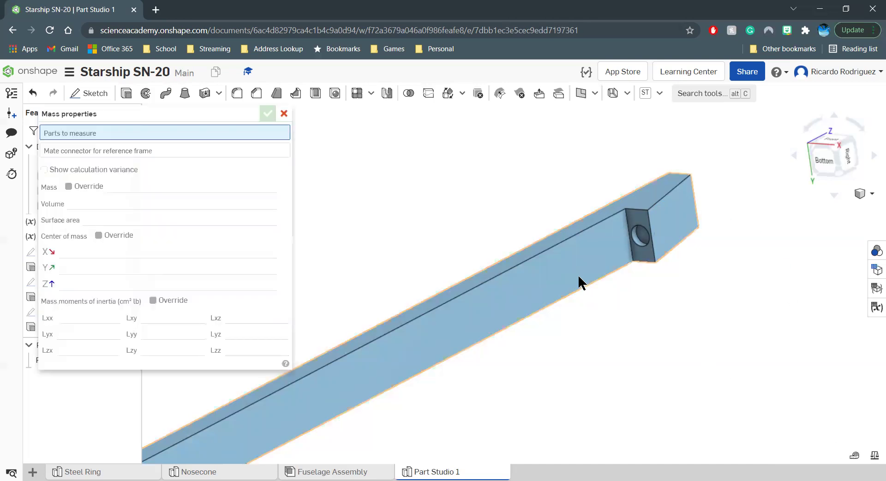
pyautogui.click(579, 278)
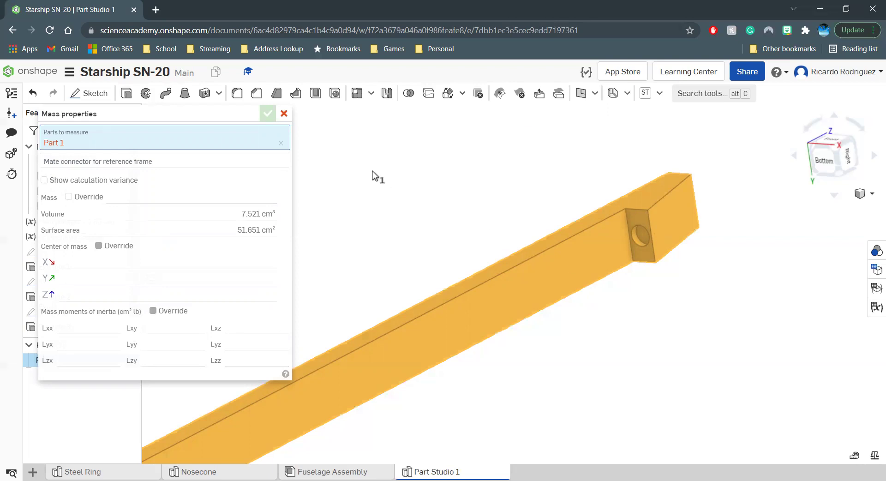
pyautogui.click(284, 112)
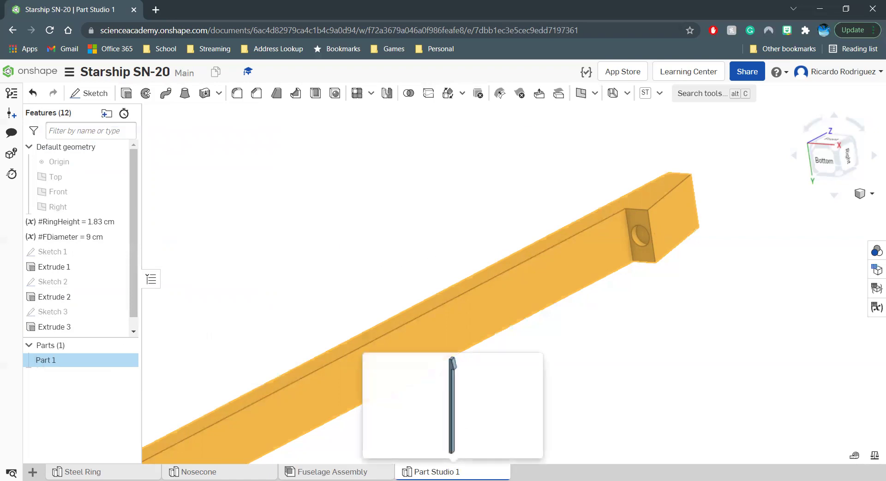
# Rename Part Studio 1 as AFT Fin Bracket
pyautogui.rightClick(453, 471)
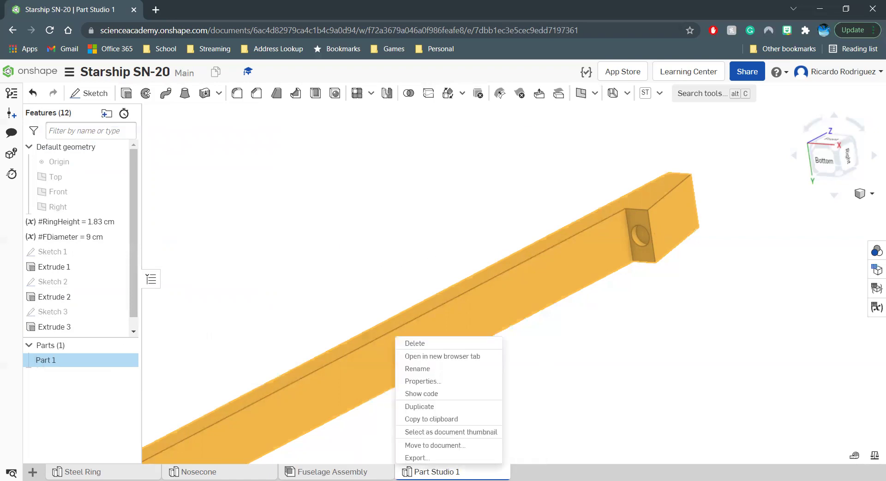
pyautogui.click(429, 369)
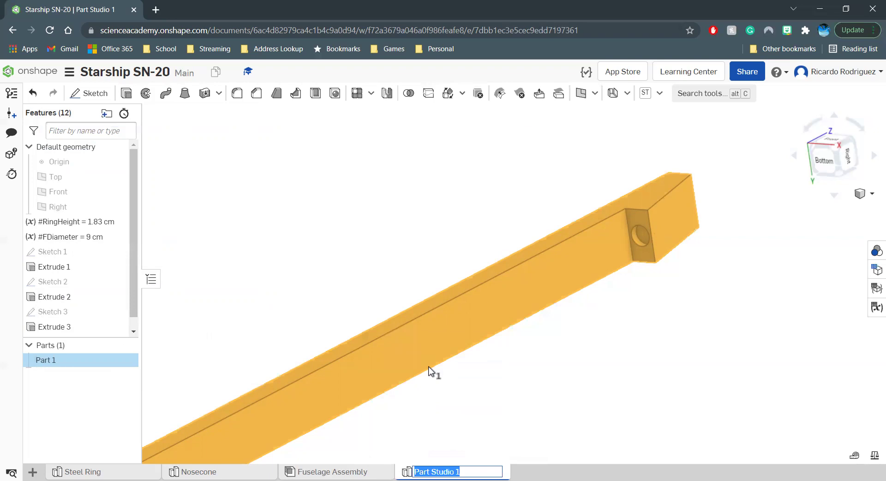
pyautogui.write('AFT ')
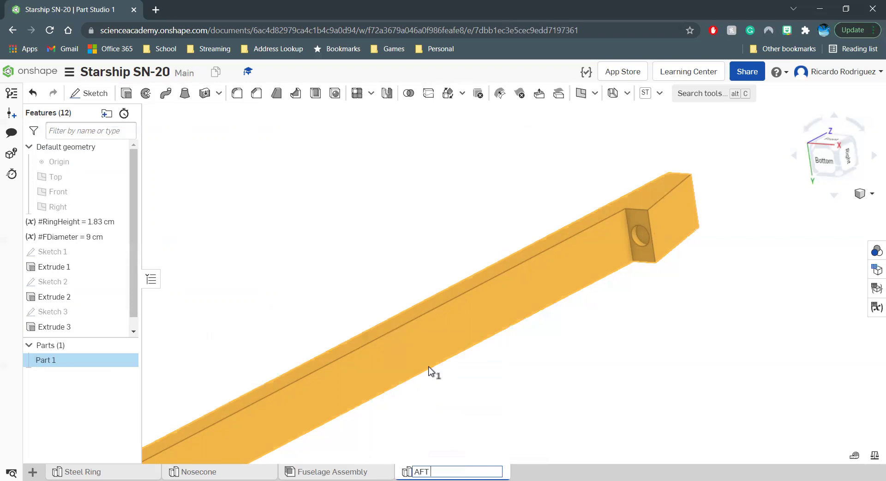
pyautogui.write('Fin Bracket')
pyautogui.click(473, 398)
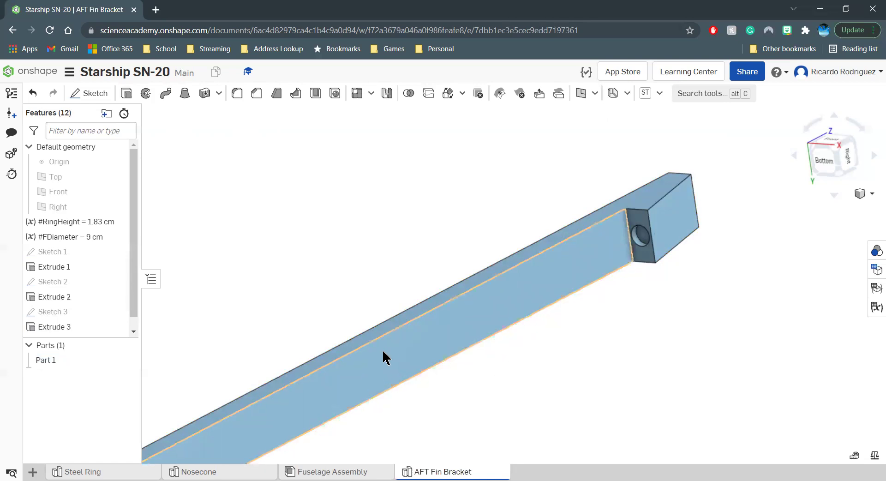
# Rename Part 1 as AFT Fin Bracket
pyautogui.rightClick(51, 365)
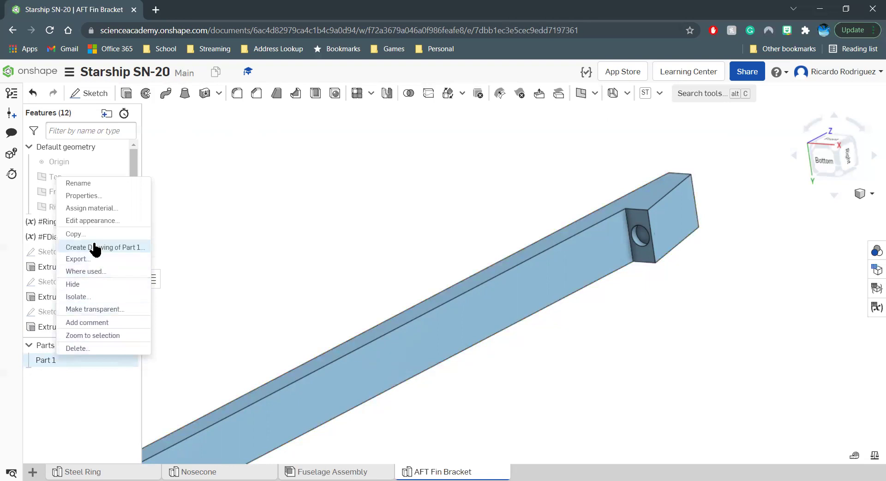
pyautogui.click(93, 182)
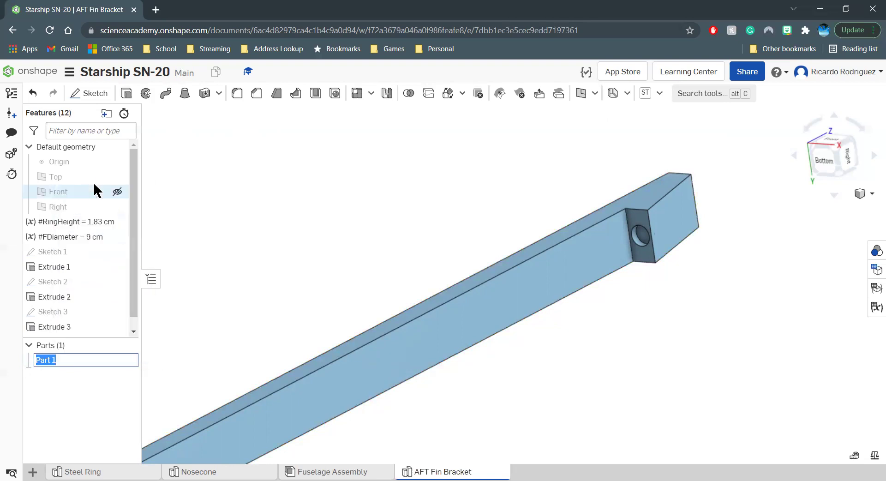
pyautogui.write('AFT Fr')
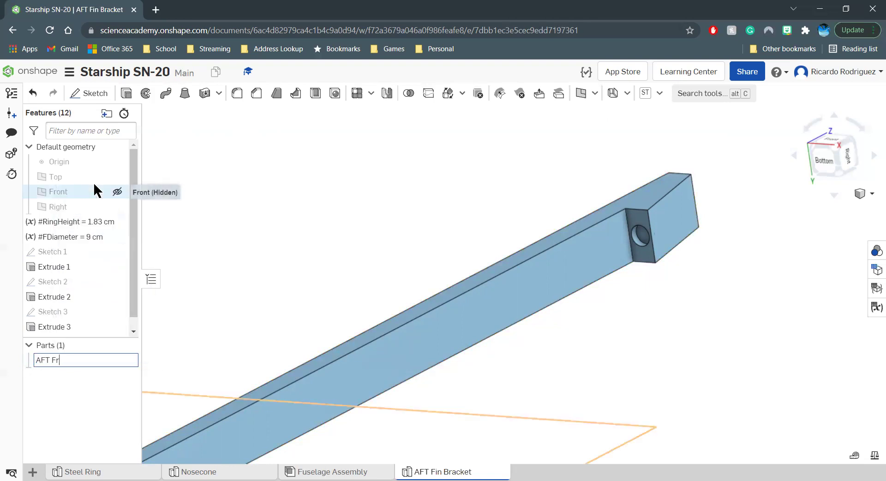
pyautogui.press('BackSpace')
pyautogui.write('in Bracket')
pyautogui.press('Return')
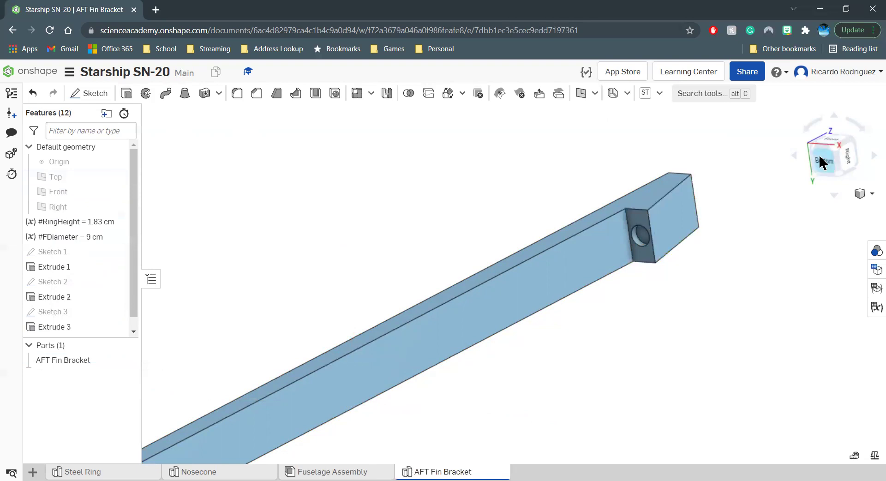
pyautogui.click(831, 141)
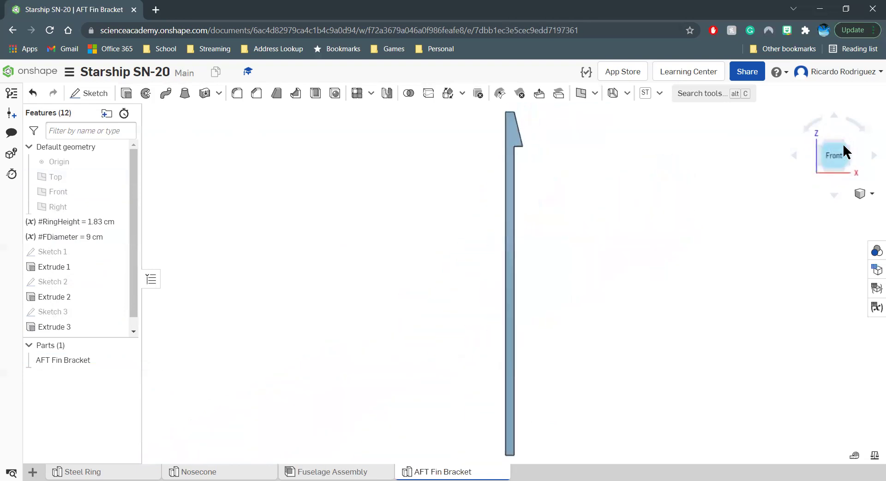
pyautogui.click(848, 144)
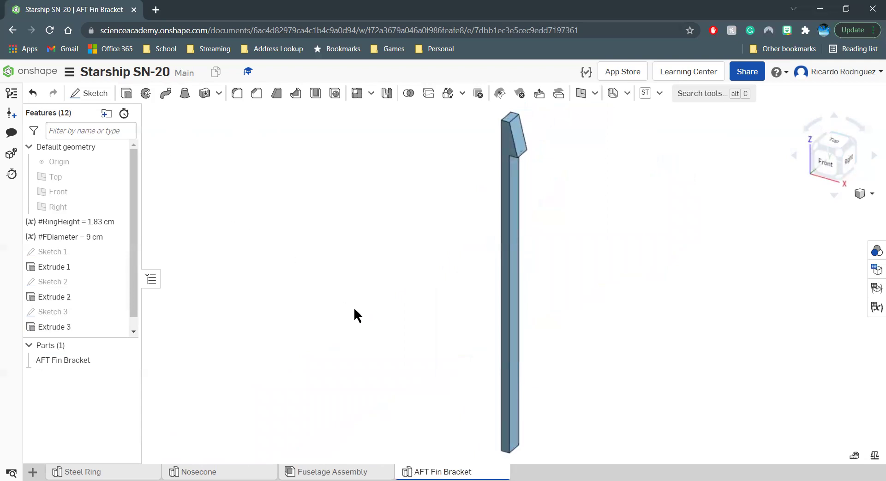
# Open the Nosecone part studio and show its Right plane
pyautogui.moveTo(220, 471)
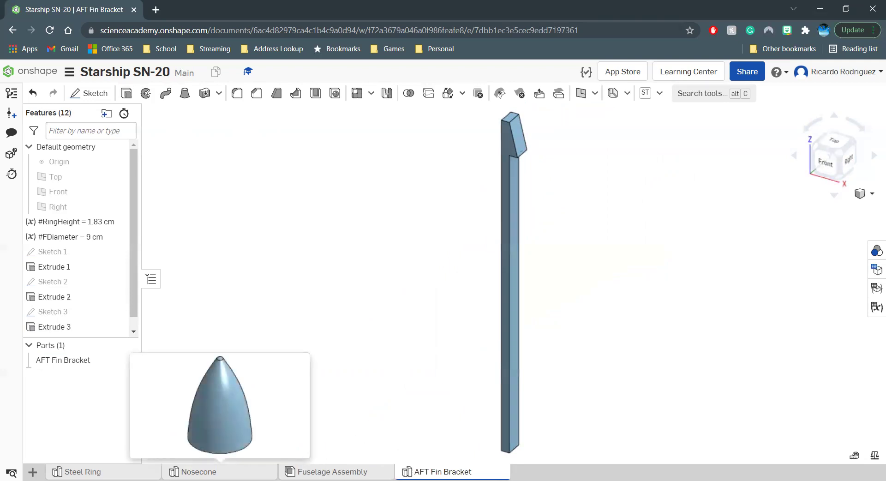
pyautogui.click(220, 471)
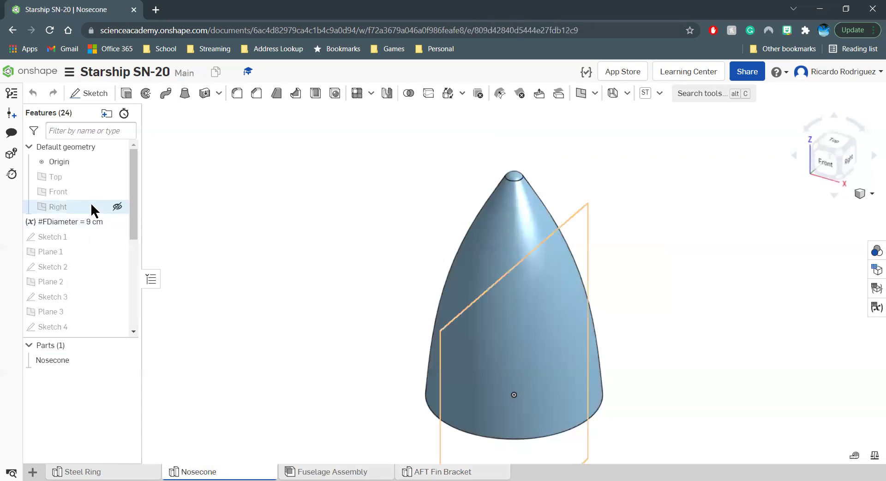
pyautogui.click(118, 207)
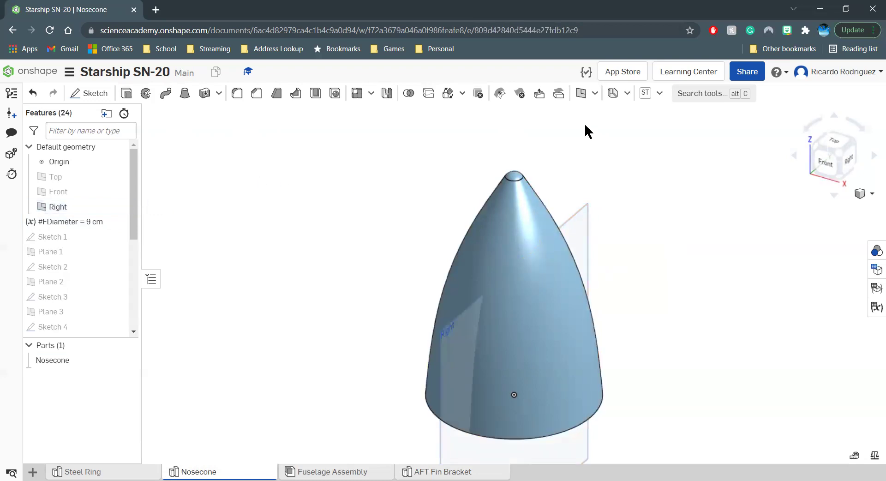
# Create a plane offset from the Right plane by #FDiameter*5.5/9
pyautogui.click(581, 94)
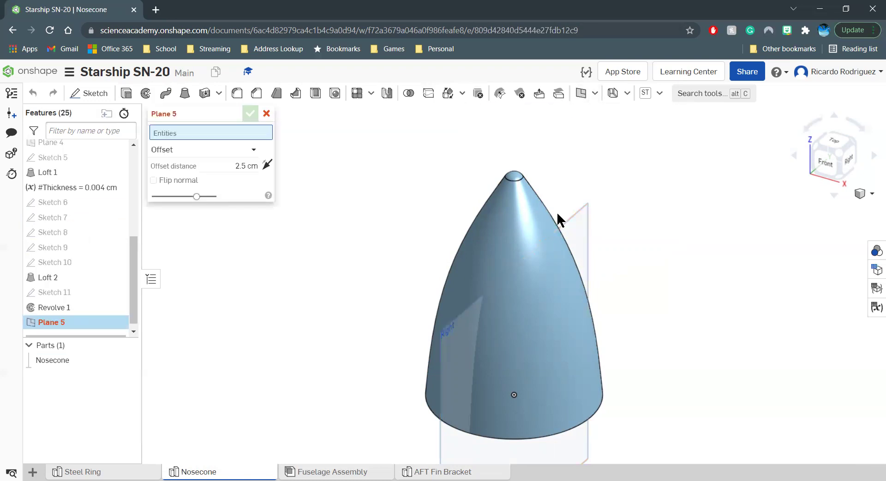
pyautogui.click(572, 221)
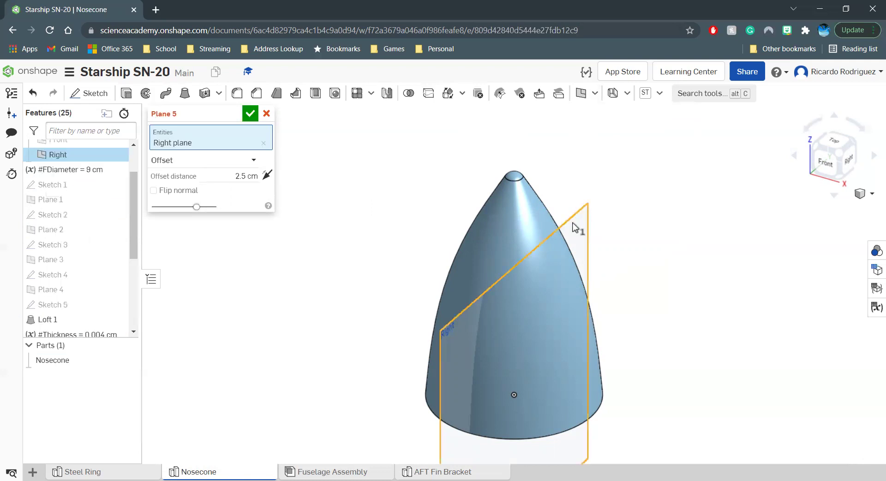
pyautogui.click(824, 162)
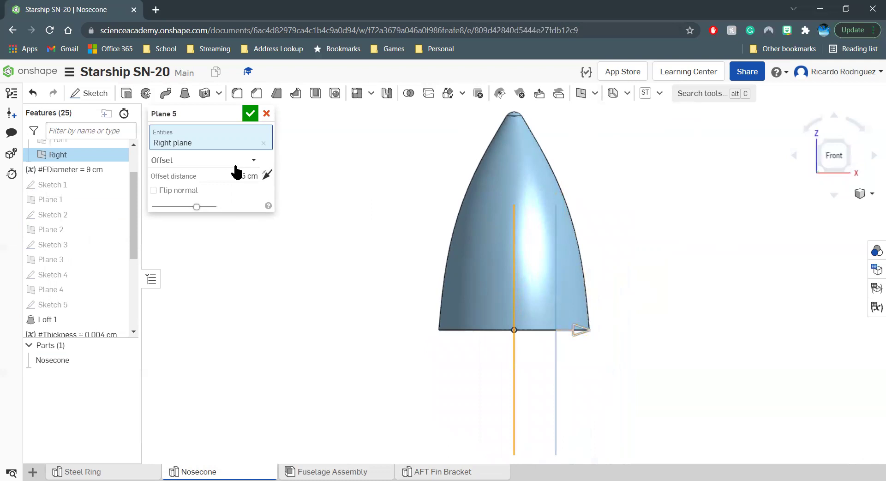
pyautogui.click(230, 173)
pyautogui.write('5.5')
pyautogui.write('#F')
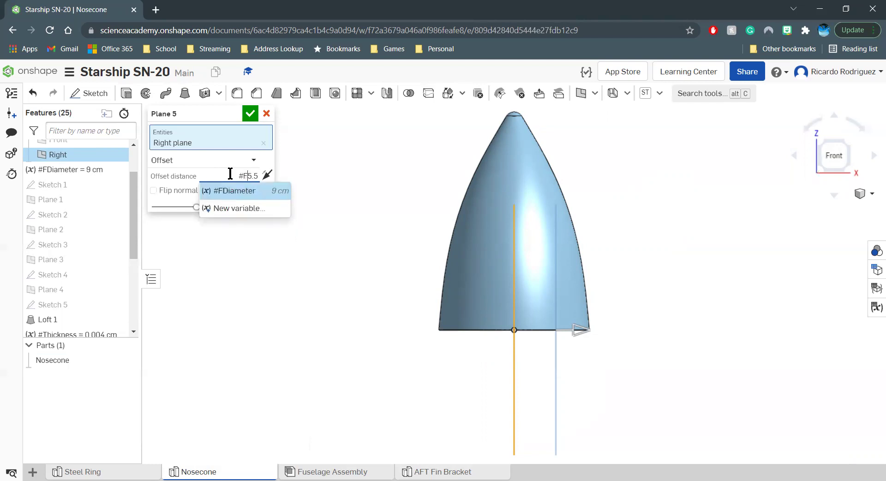
pyautogui.press('Return')
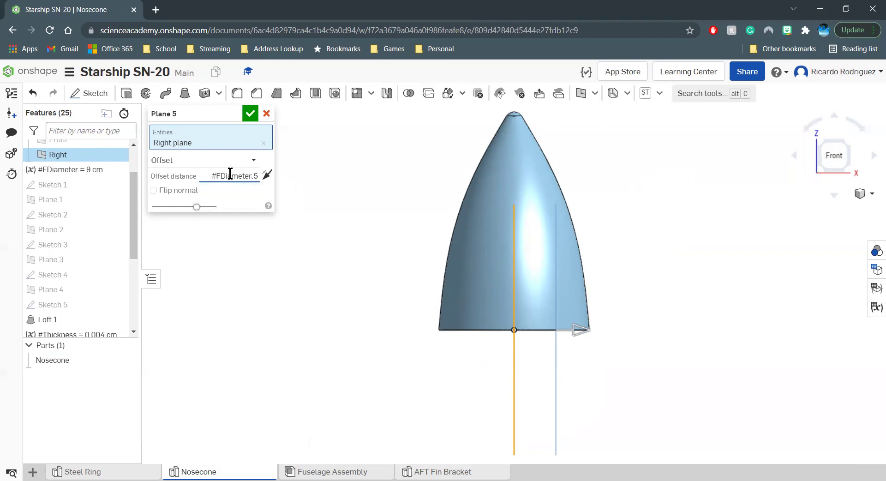
pyautogui.write('*5.5/9')
pyautogui.press('Return')
pyautogui.press('Return')
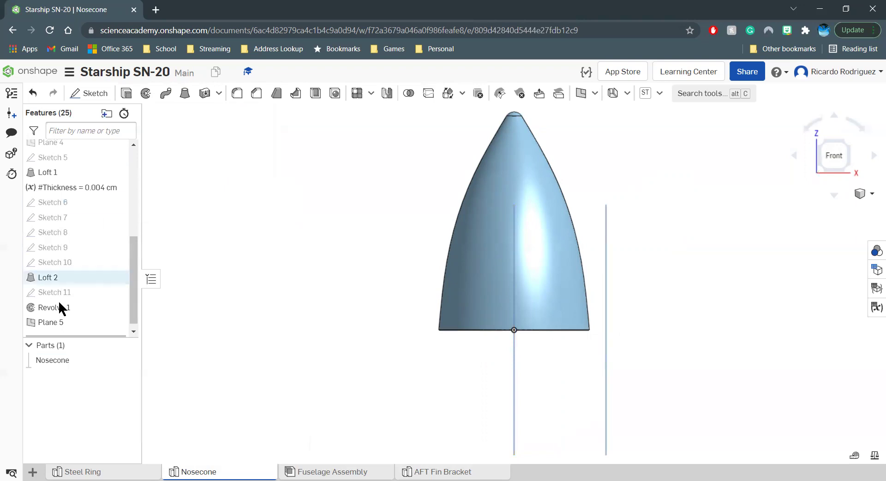
# Review the new offset plane's distance setting and look through the nosecone's feature list
pyautogui.click(48, 323)
pyautogui.scroll(3, 51, 325)
pyautogui.scroll(-4, 50, 328)
pyautogui.doubleClick(51, 322)
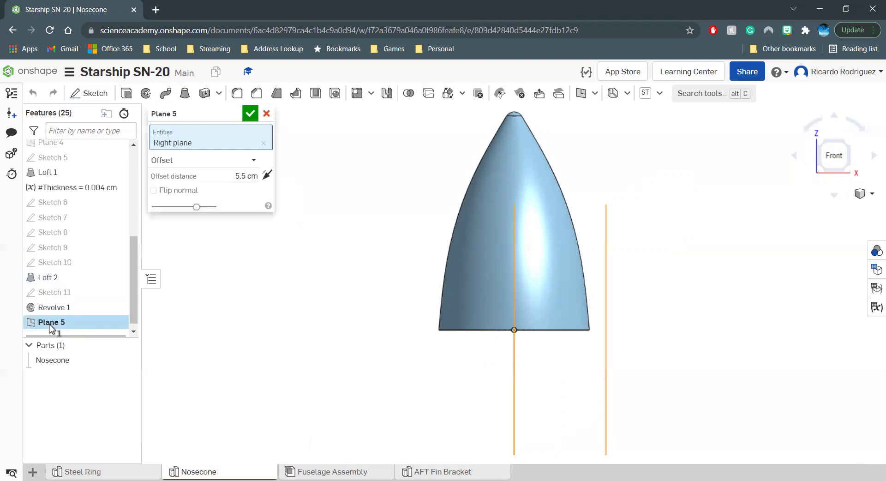
pyautogui.click(251, 115)
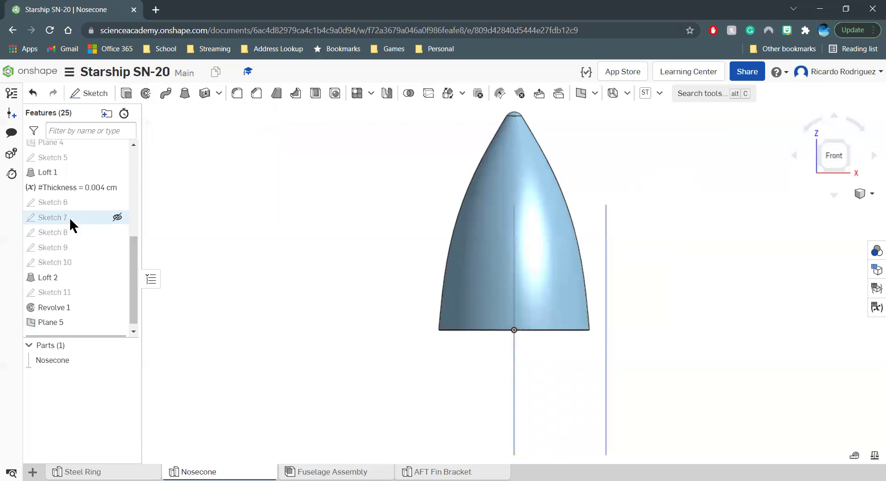
pyautogui.scroll(5, 69, 219)
pyautogui.scroll(1, 69, 217)
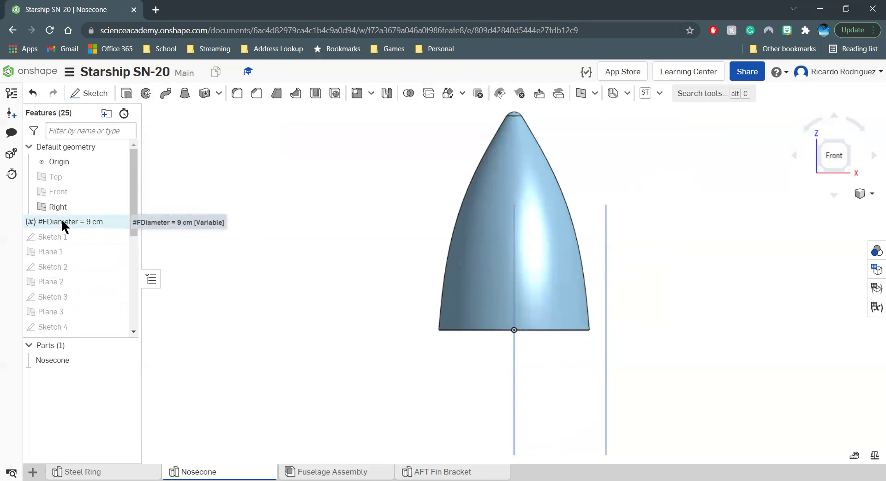
pyautogui.scroll(-6, 78, 231)
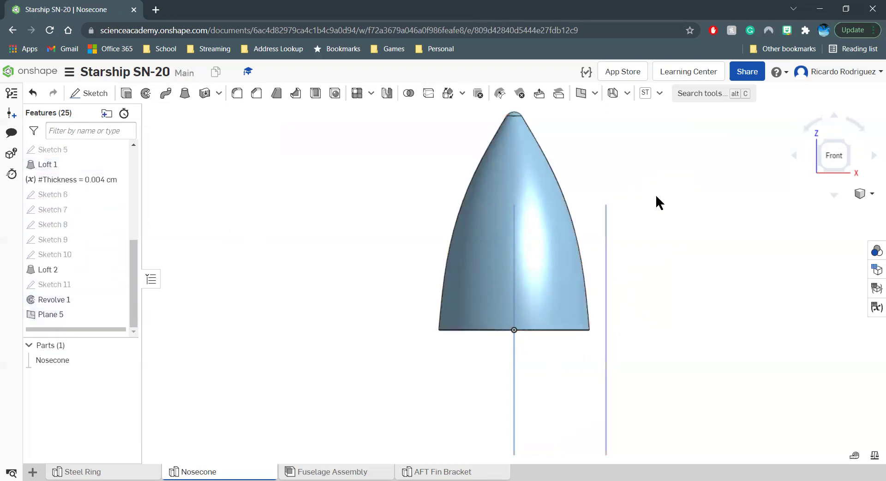
# Start a sketch on Plane 5 and draw an upright rectangle beside the nosecone, about 1.6 cm wide and 8.4 cm high
pyautogui.click(844, 140)
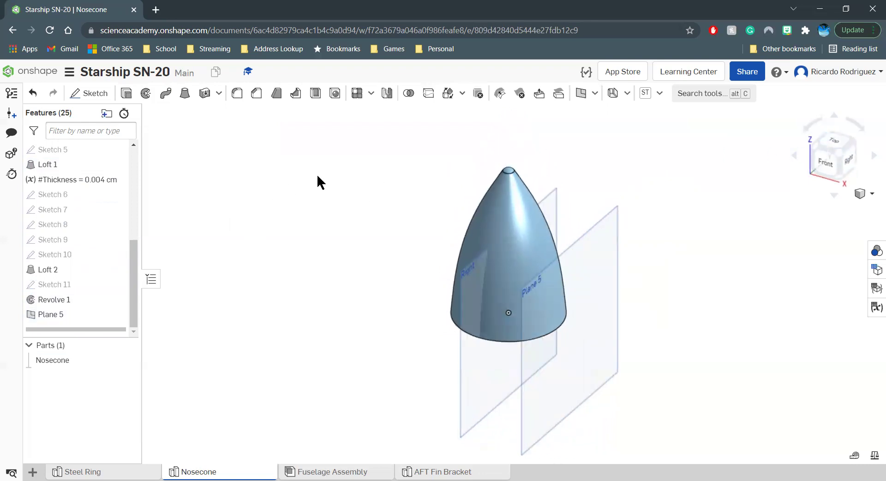
pyautogui.click(90, 93)
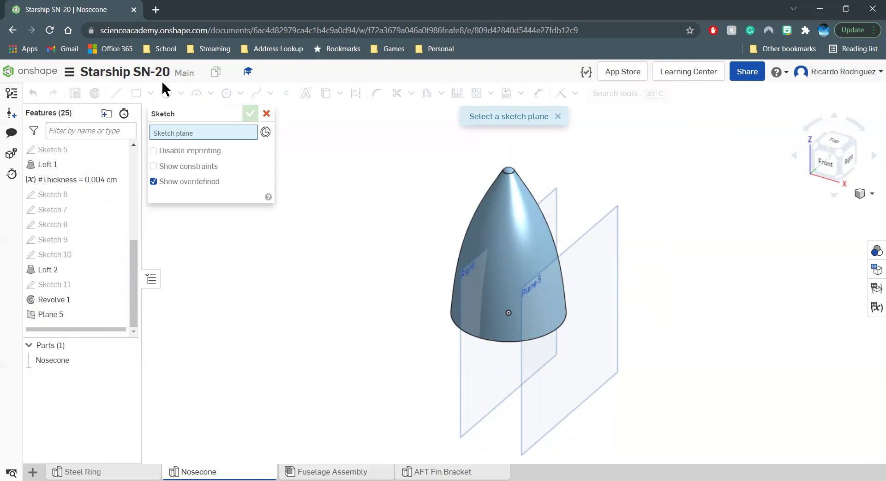
pyautogui.click(590, 227)
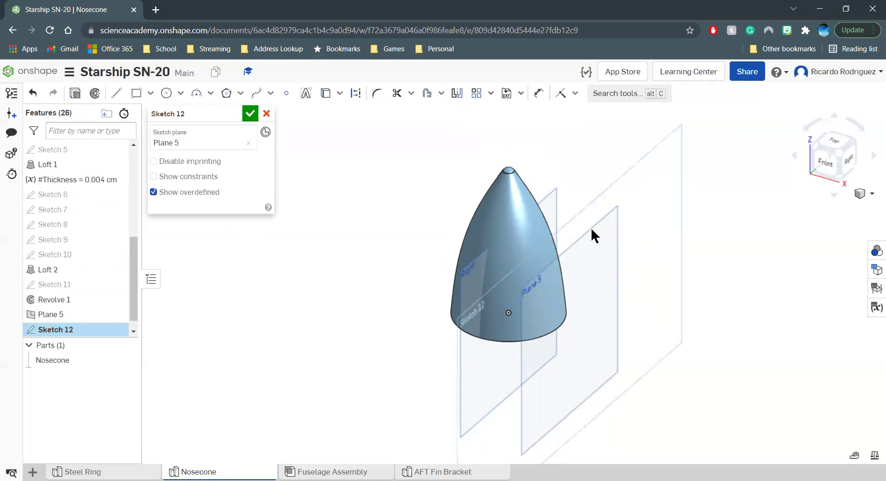
pyautogui.click(849, 161)
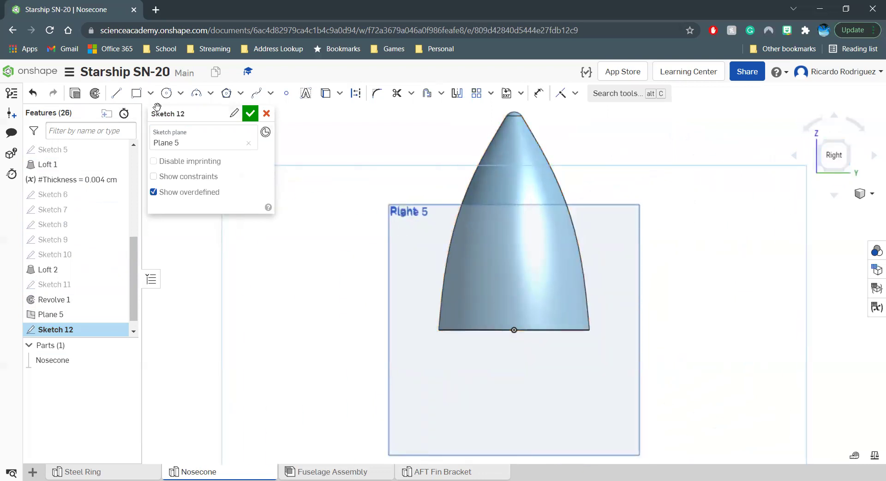
pyautogui.click(136, 94)
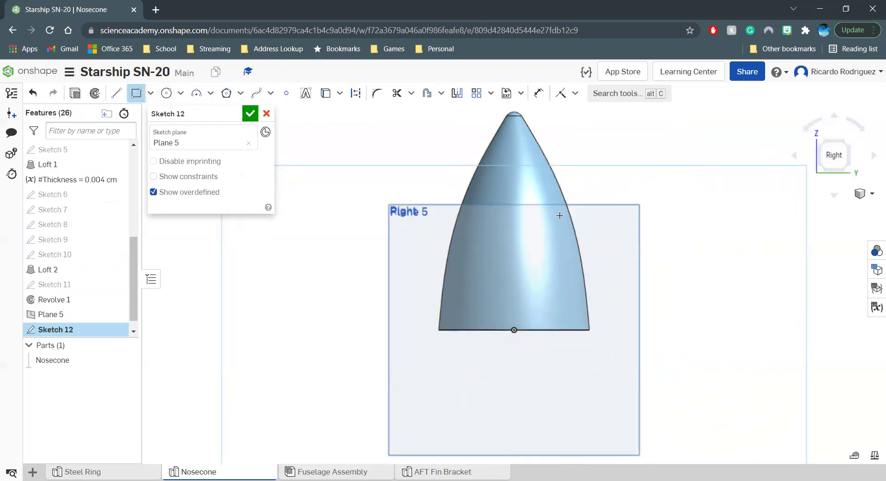
pyautogui.click(629, 165)
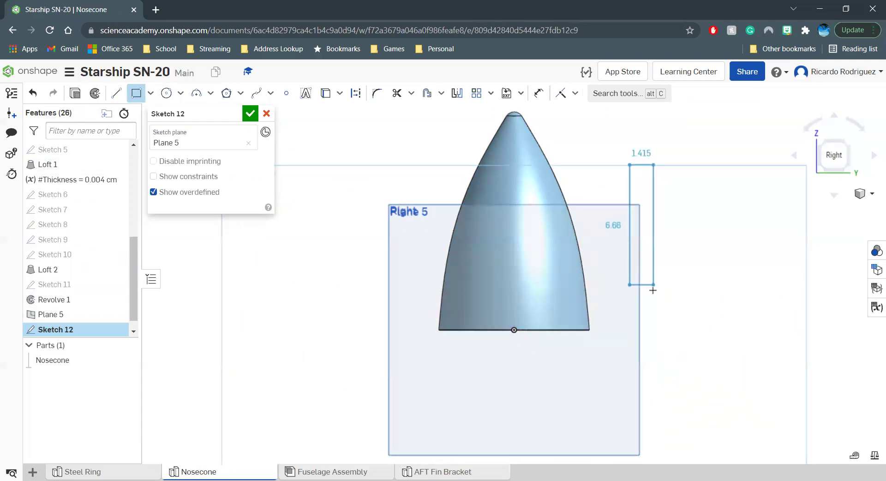
pyautogui.click(656, 305)
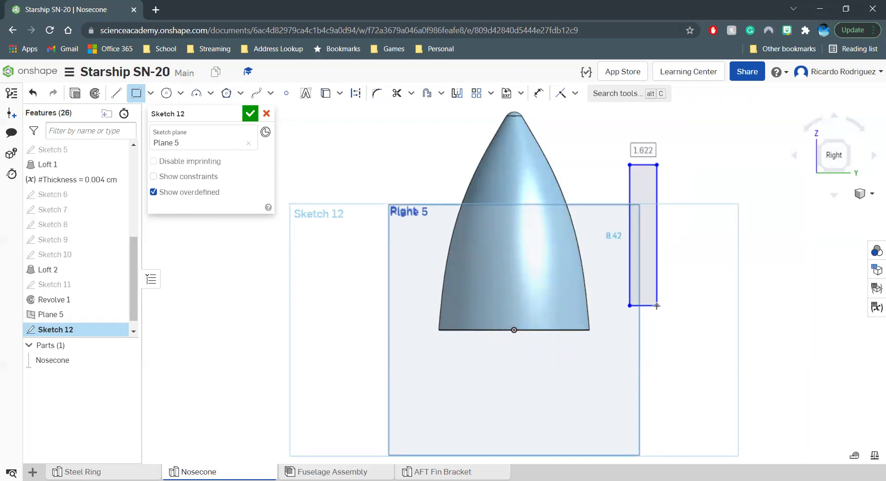
# Dimension the rectangle's width to 1 cm with an expression based on #FDiameter
pyautogui.hotkey('shift', '3')
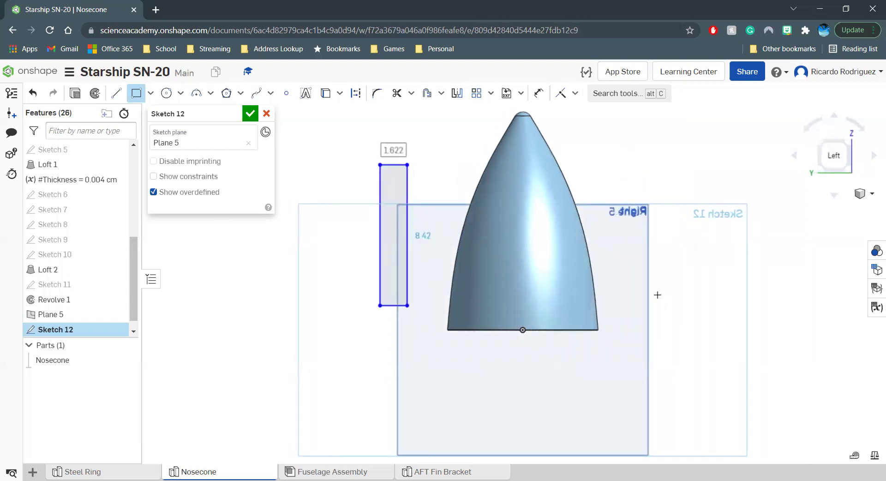
pyautogui.click(820, 143)
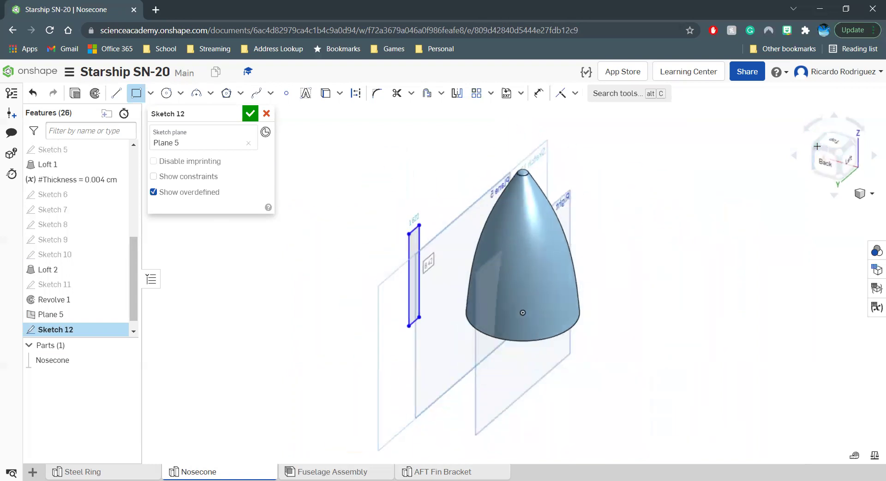
pyautogui.click(820, 152)
pyautogui.click(820, 154)
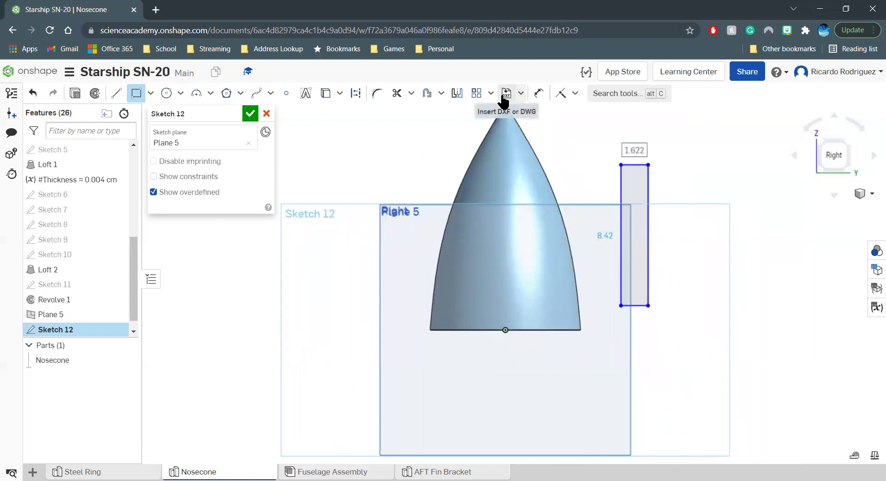
pyautogui.press('u')
pyautogui.click(634, 165)
pyautogui.click(670, 138)
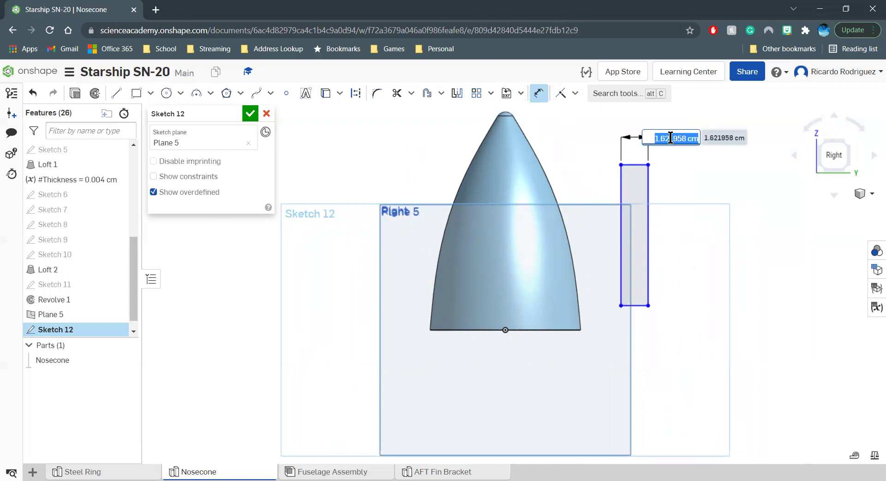
pyautogui.write('#f')
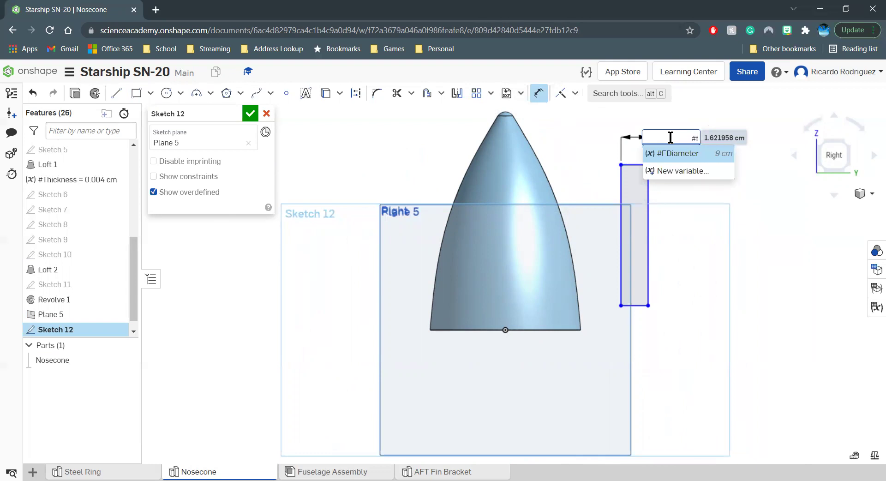
pyautogui.press('Return')
pyautogui.write('/2')
pyautogui.press('Return')
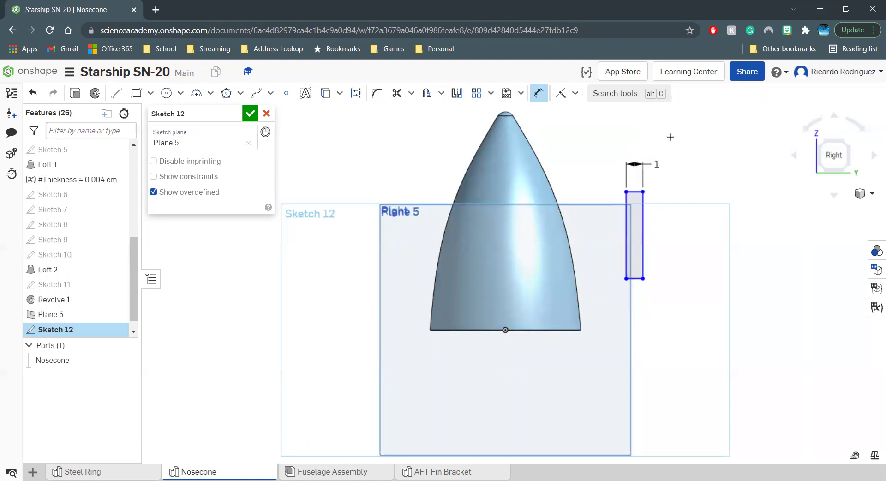
# Dimension the rectangle's height with the expression #FDiameter*11/9
pyautogui.click(624, 231)
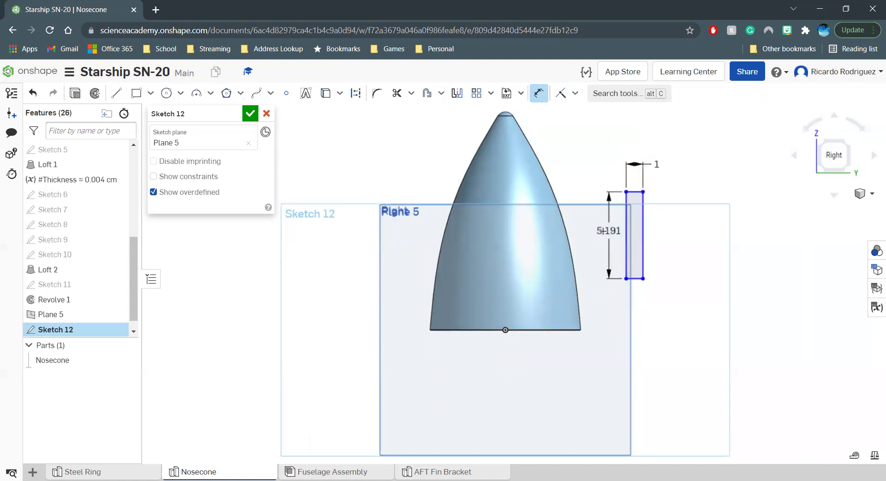
pyautogui.click(603, 231)
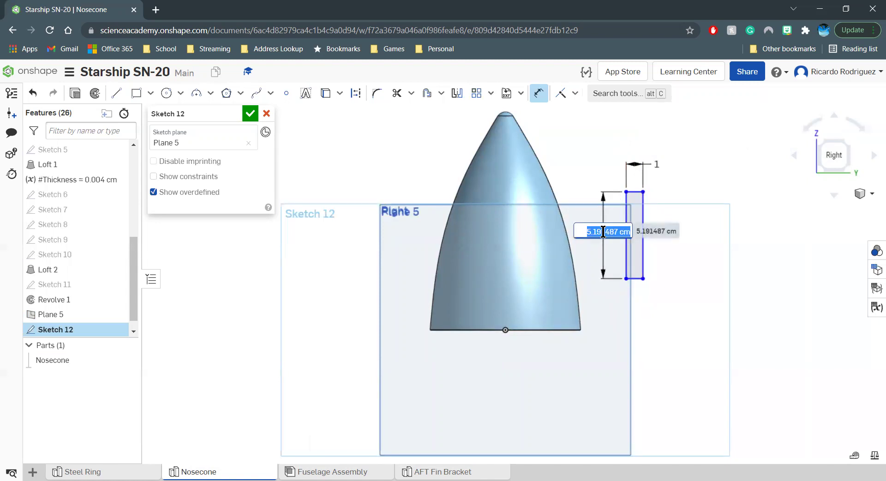
pyautogui.write('f')
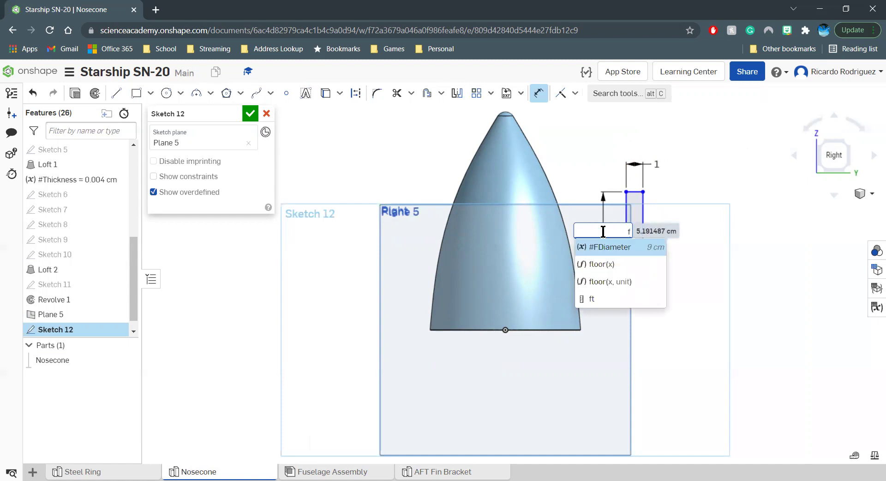
pyautogui.press('Return')
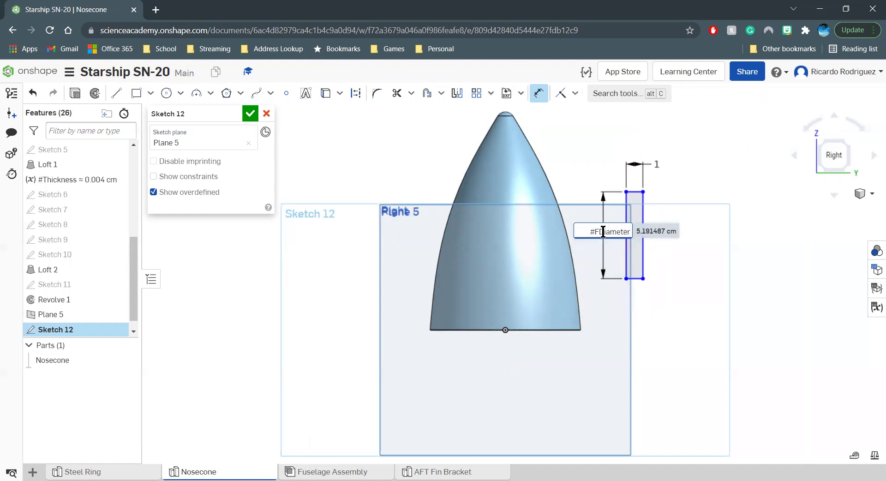
pyautogui.write('*11/9')
pyautogui.press('Return')
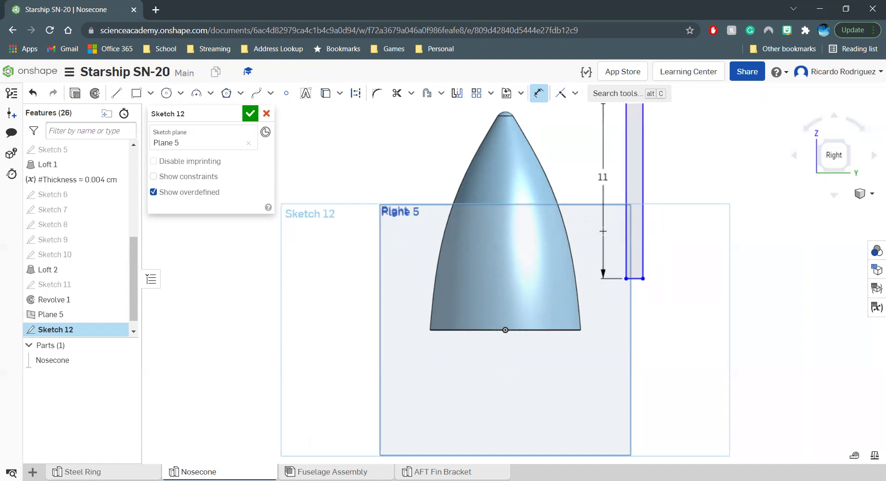
# Place sketch points at the midpoint of the rectangle's bottom edge and at the origin on the nosecone's base
pyautogui.scroll(-2, 574, 343)
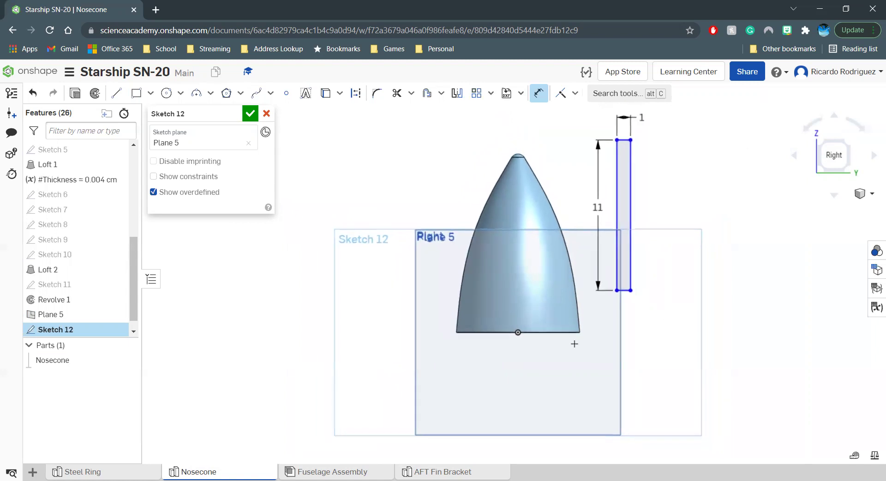
pyautogui.click(287, 94)
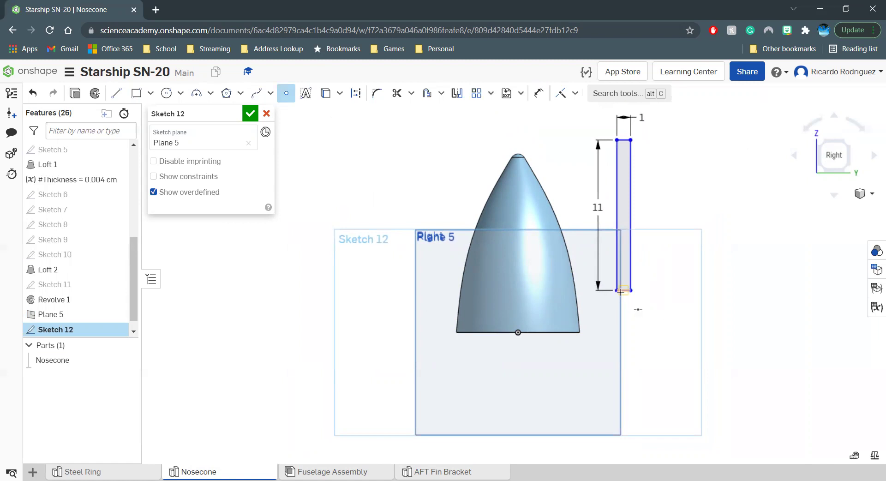
pyautogui.scroll(5, 621, 290)
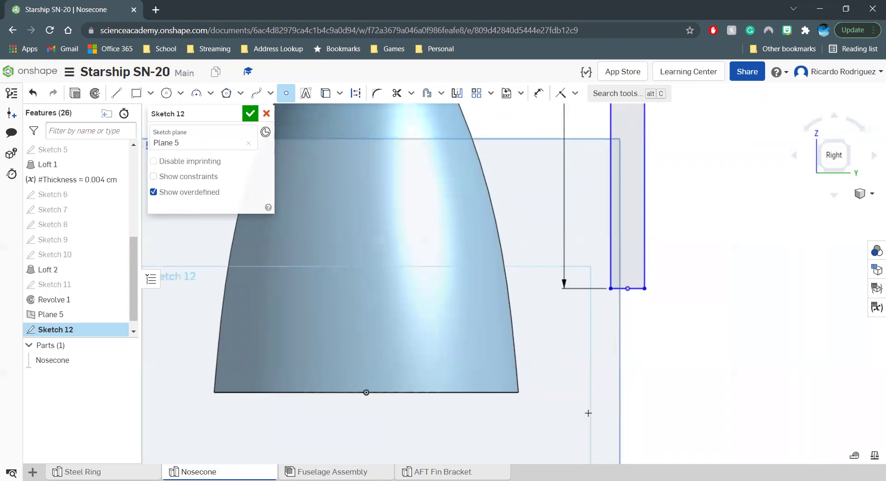
pyautogui.scroll(-2, 580, 392)
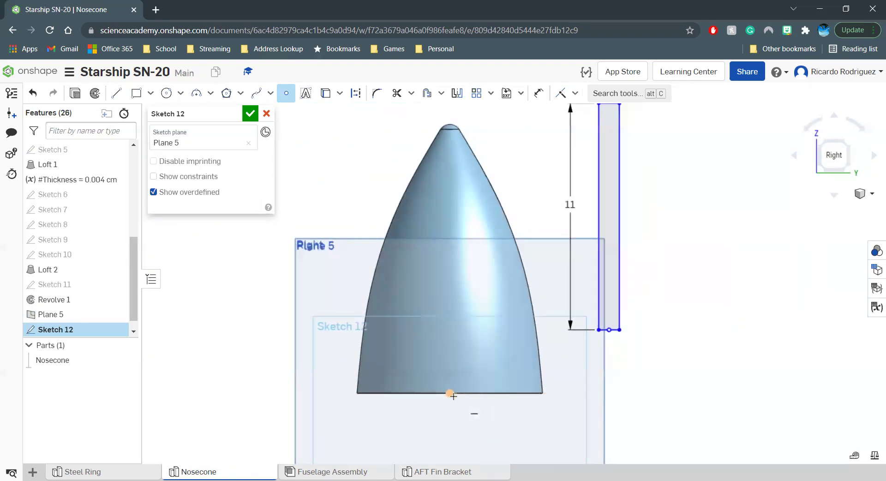
pyautogui.click(450, 393)
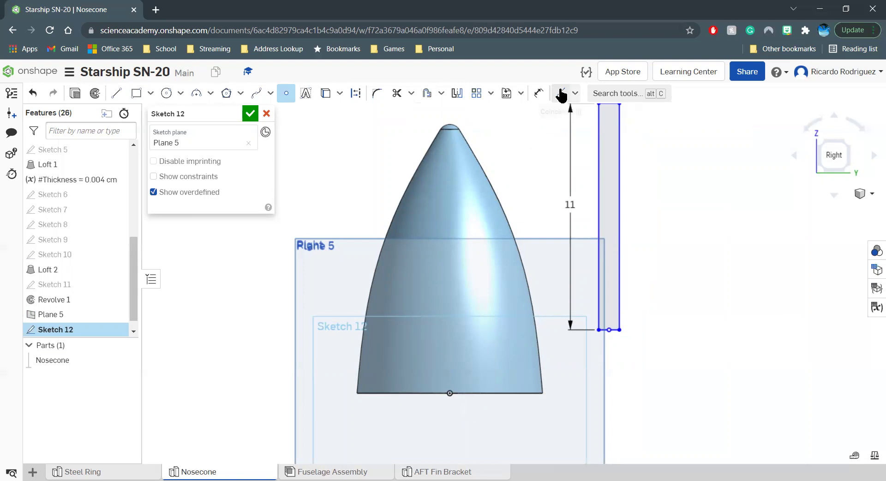
# Make the rectangle's bottom midpoint coincident with the origin and finish the sketch
pyautogui.click(561, 93)
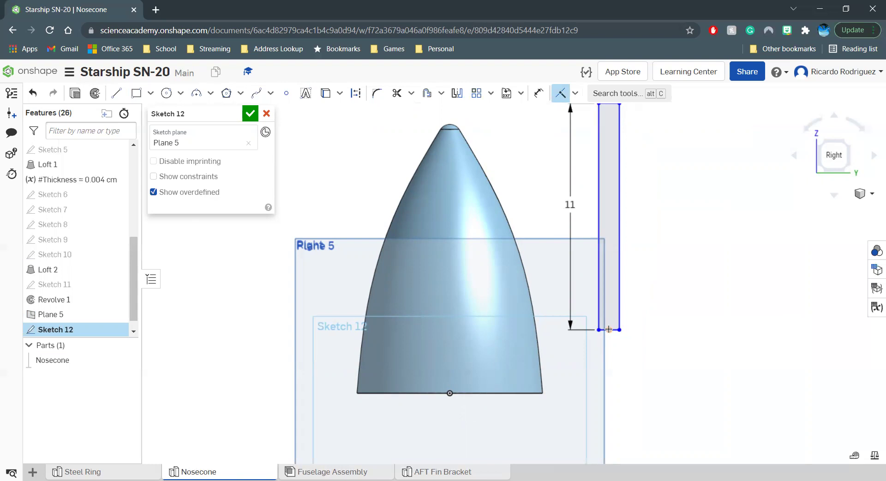
pyautogui.click(609, 330)
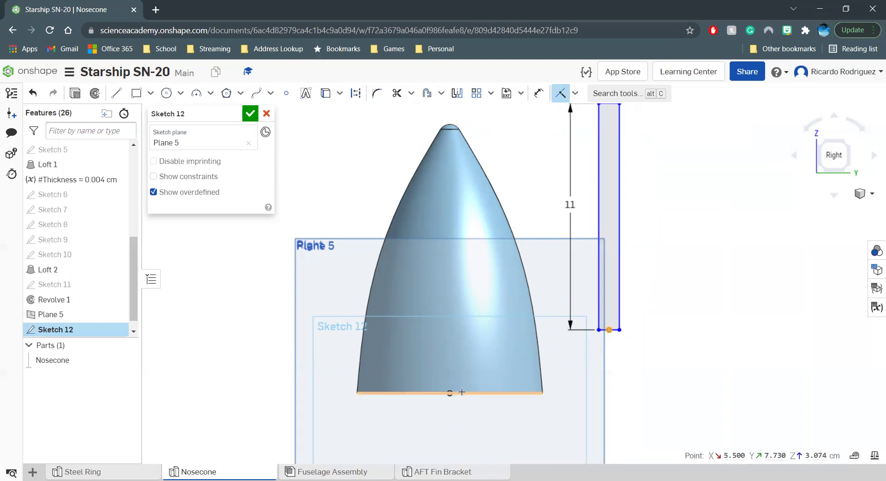
pyautogui.scroll(5, 449, 393)
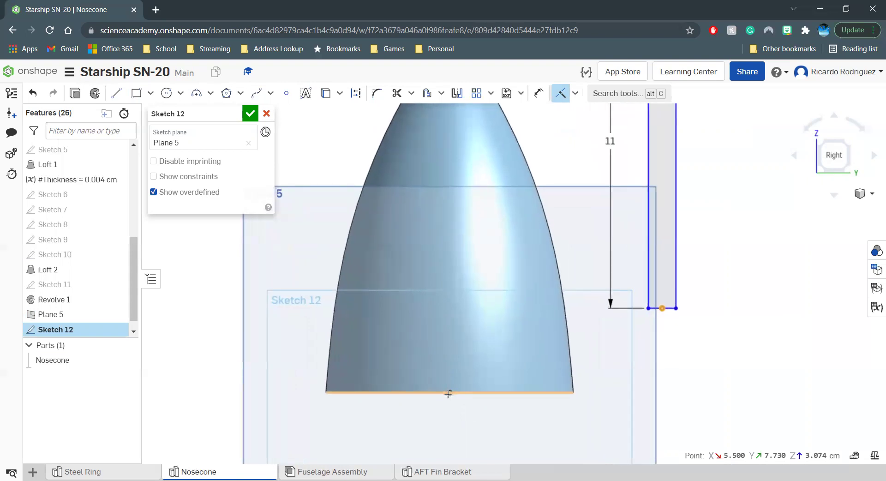
pyautogui.click(451, 393)
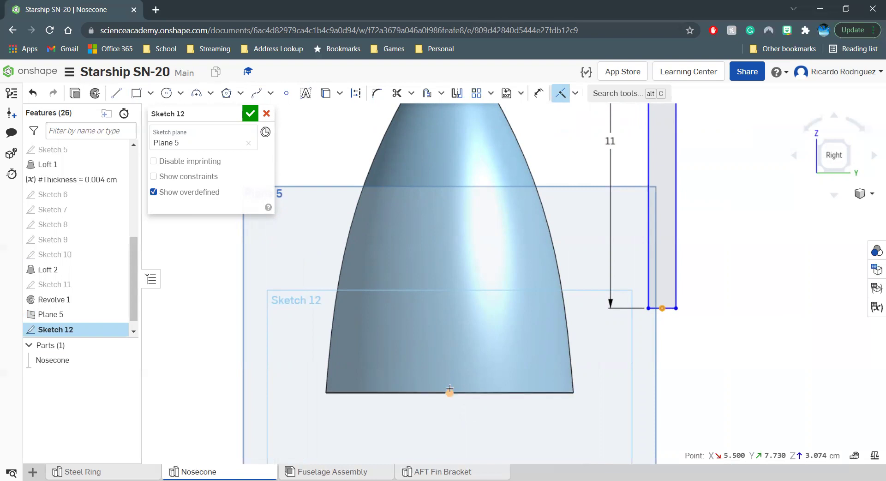
pyautogui.click(450, 390)
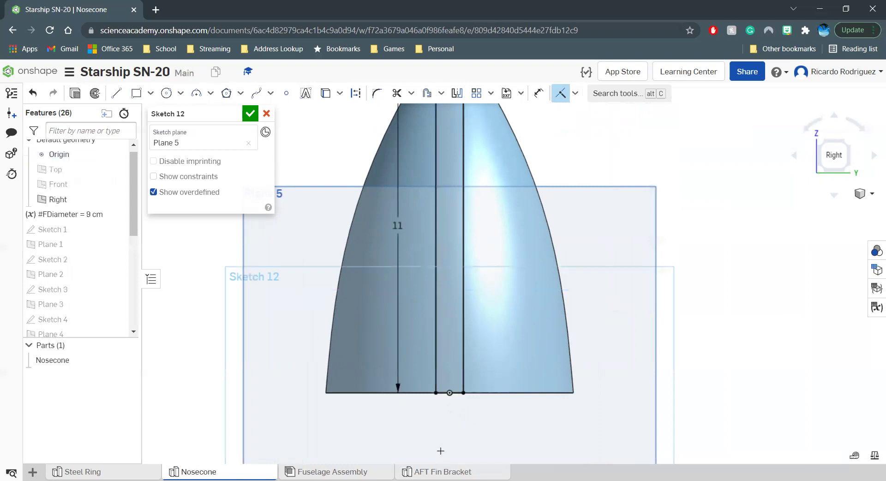
pyautogui.scroll(-2, 441, 450)
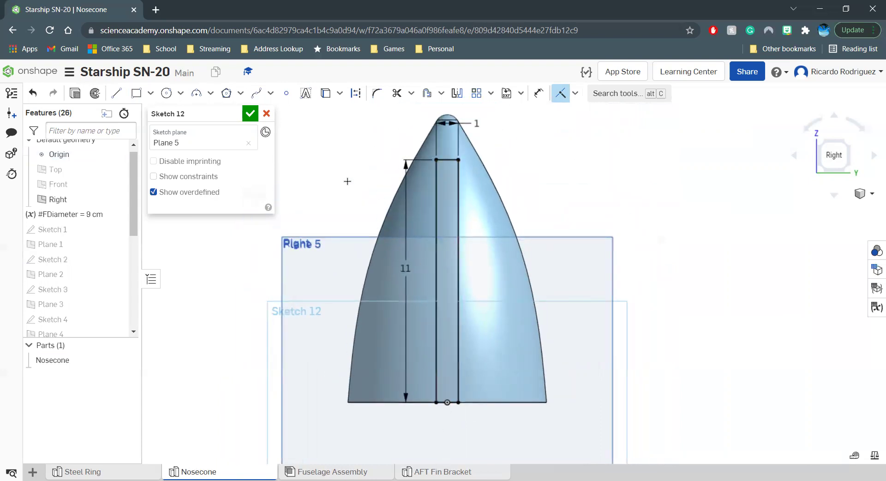
pyautogui.click(251, 115)
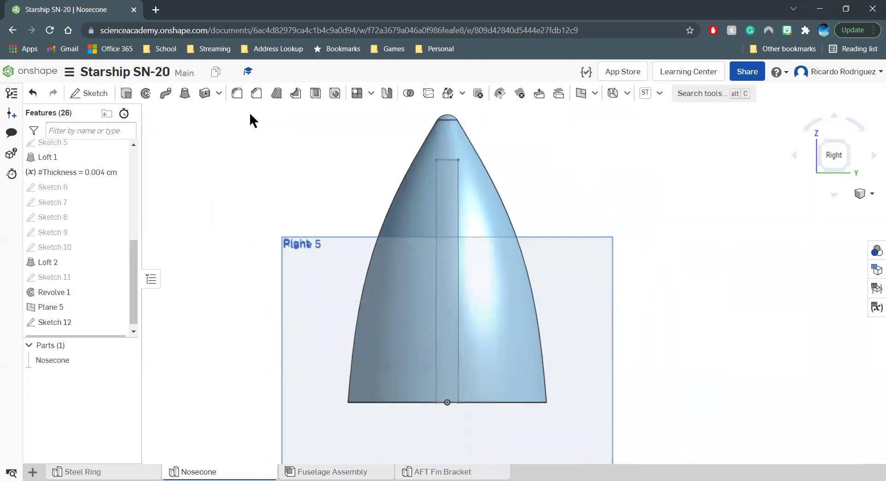
# Extrude the rectangle as a new part toward the nosecone, with the end type Up to next
pyautogui.click(821, 146)
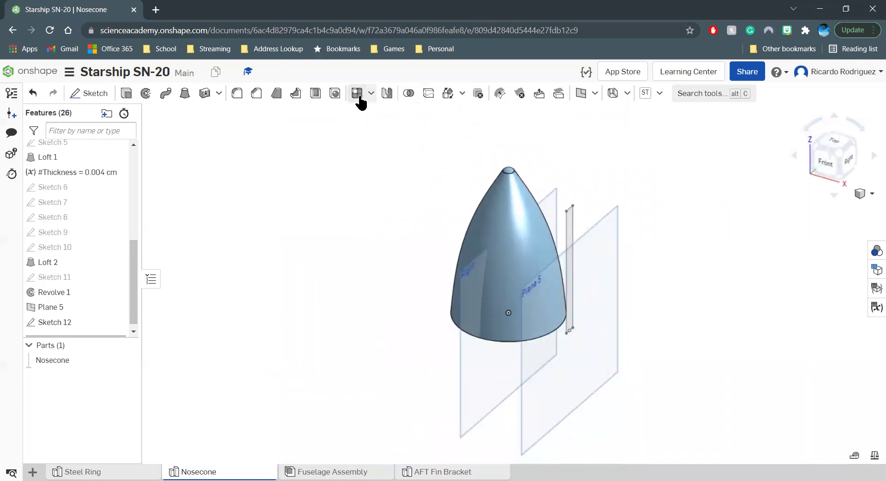
pyautogui.click(127, 94)
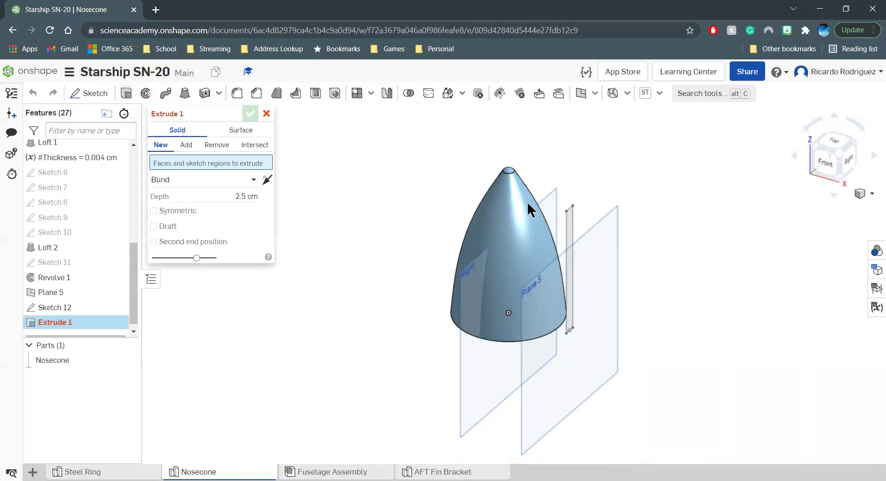
pyautogui.click(569, 224)
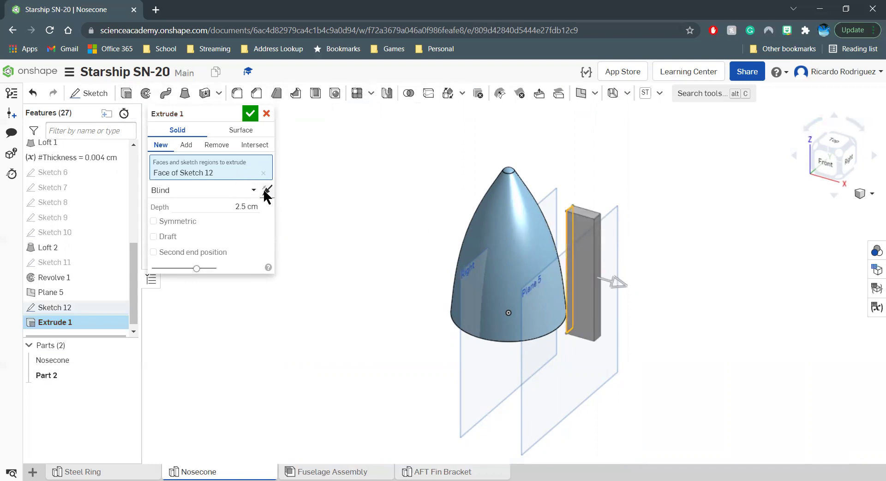
pyautogui.click(266, 190)
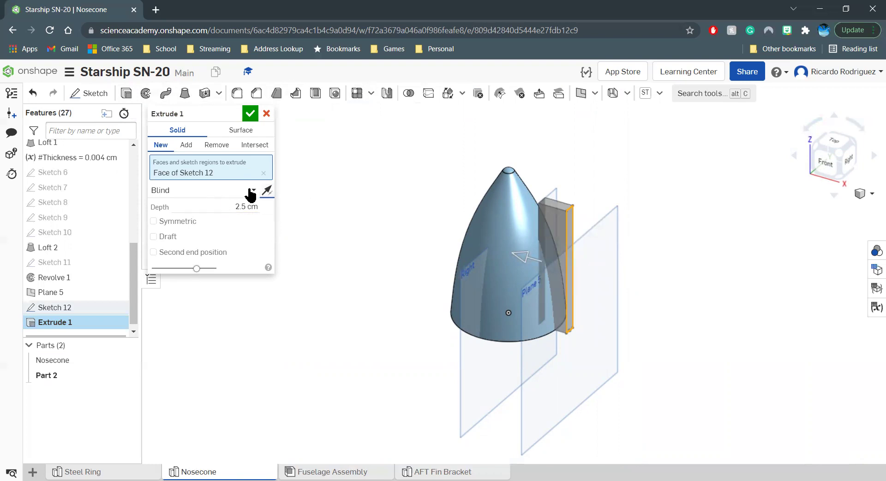
pyautogui.click(250, 192)
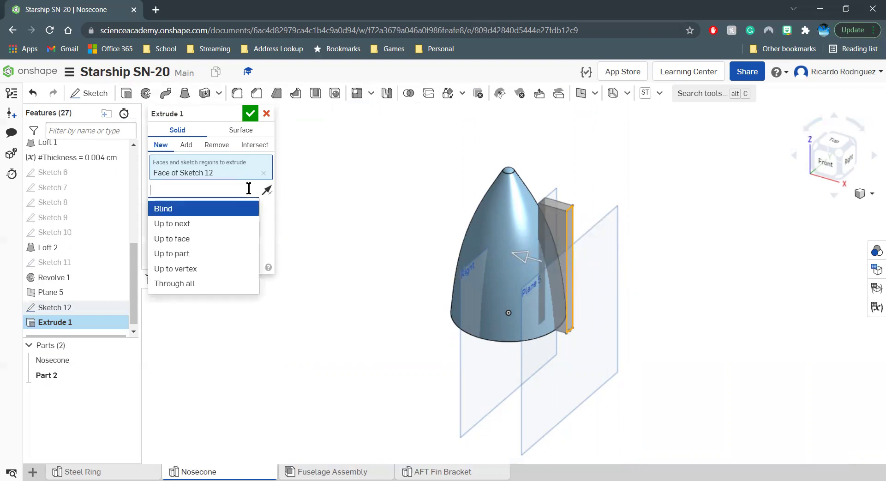
pyautogui.click(187, 224)
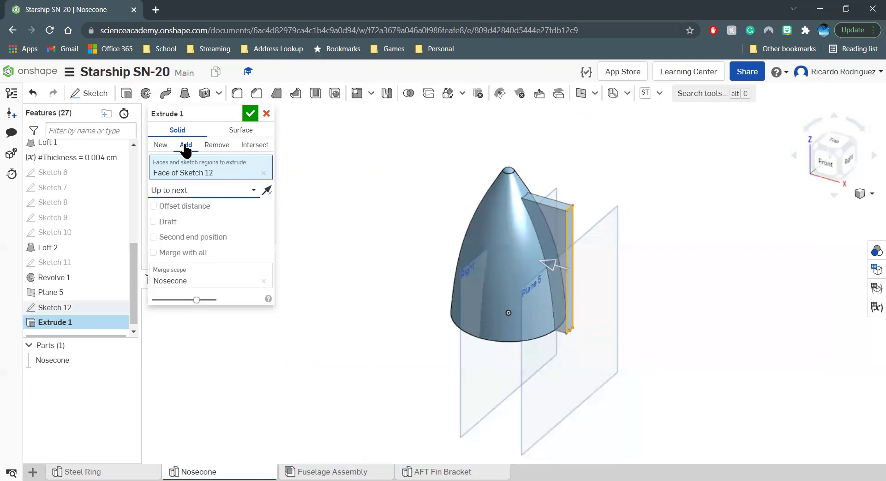
pyautogui.click(161, 147)
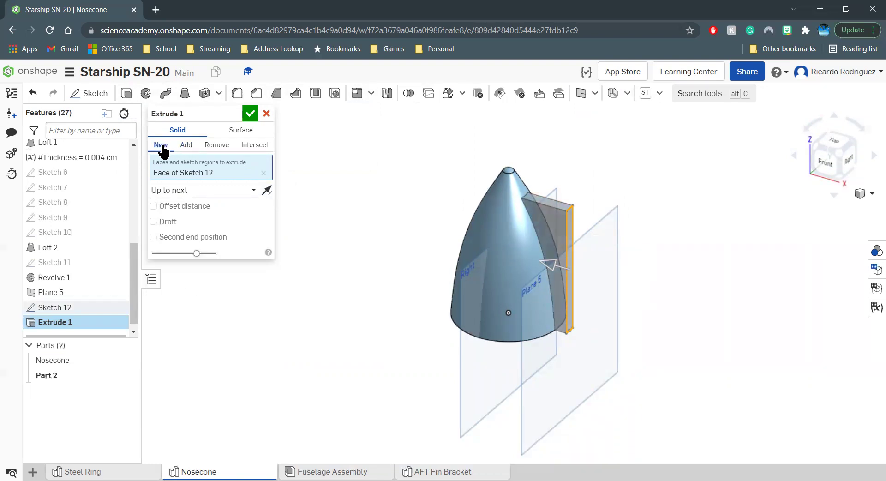
pyautogui.click(251, 114)
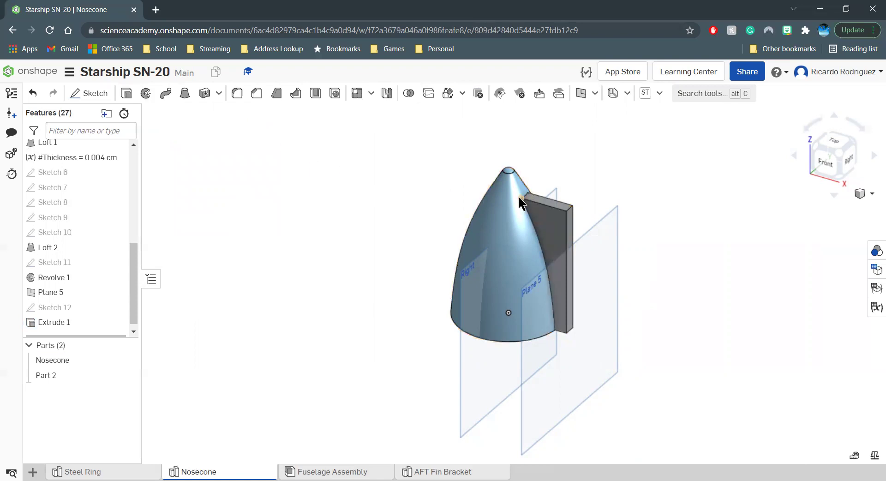
# Hide Plane 5, the Right plane and the origin
pyautogui.scroll(-4, 612, 176)
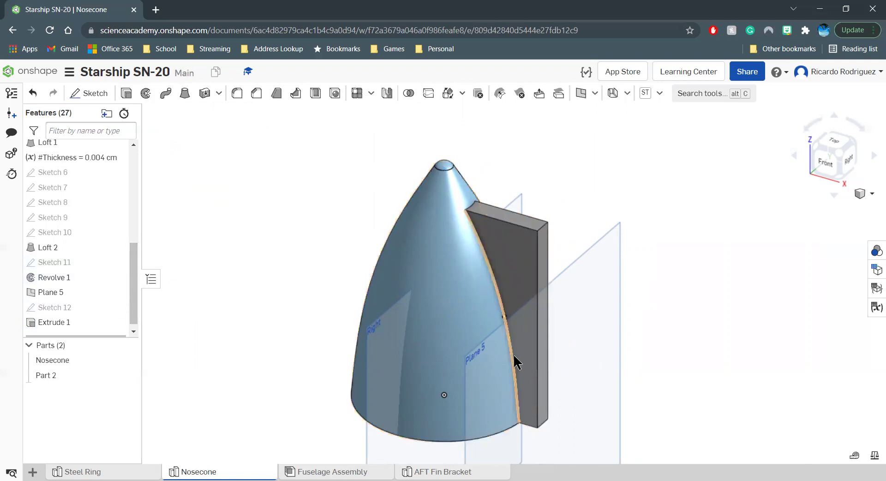
pyautogui.click(118, 292)
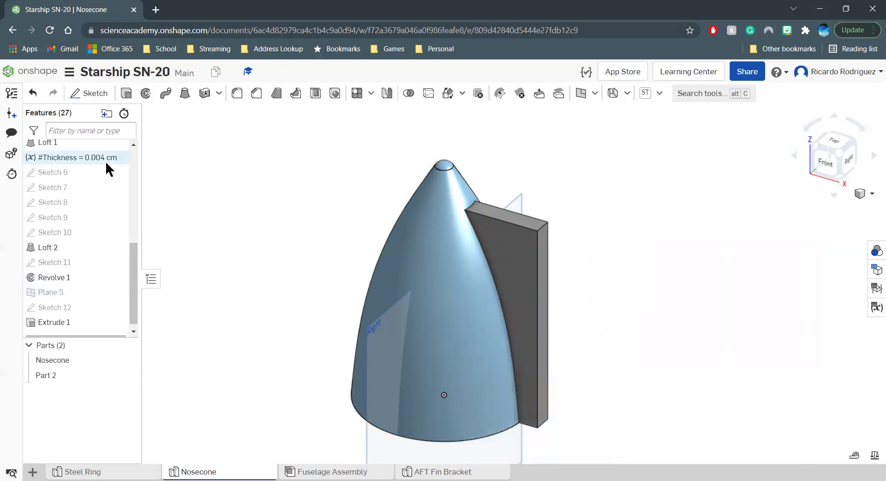
pyautogui.scroll(5, 105, 160)
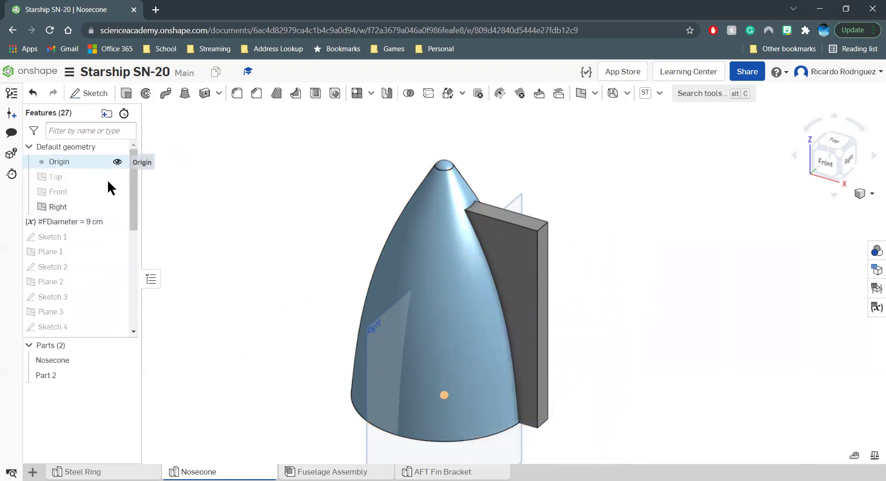
pyautogui.click(118, 207)
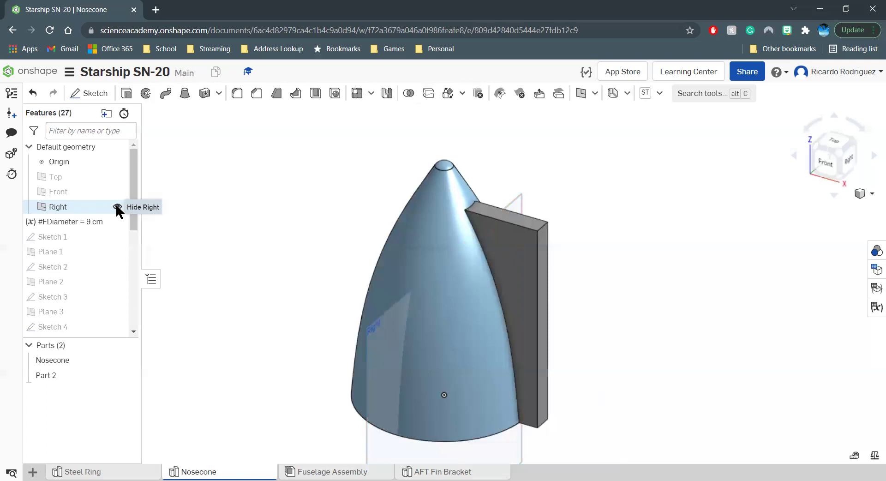
pyautogui.scroll(-2, 468, 214)
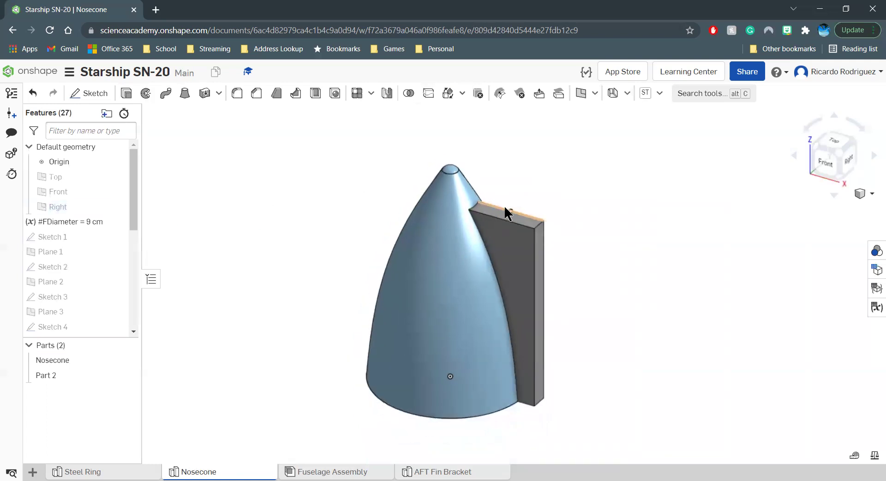
pyautogui.click(118, 161)
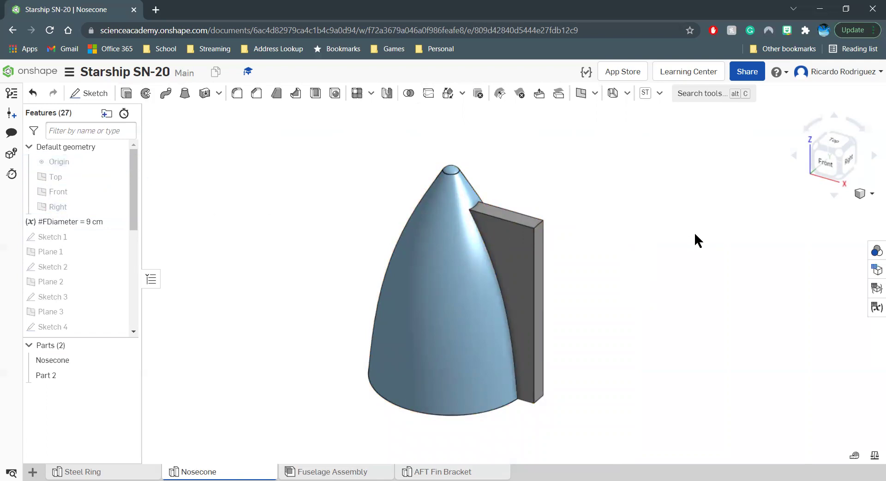
# Start a sketch on the front side face of the extruded block and view it from the front
pyautogui.click(515, 248)
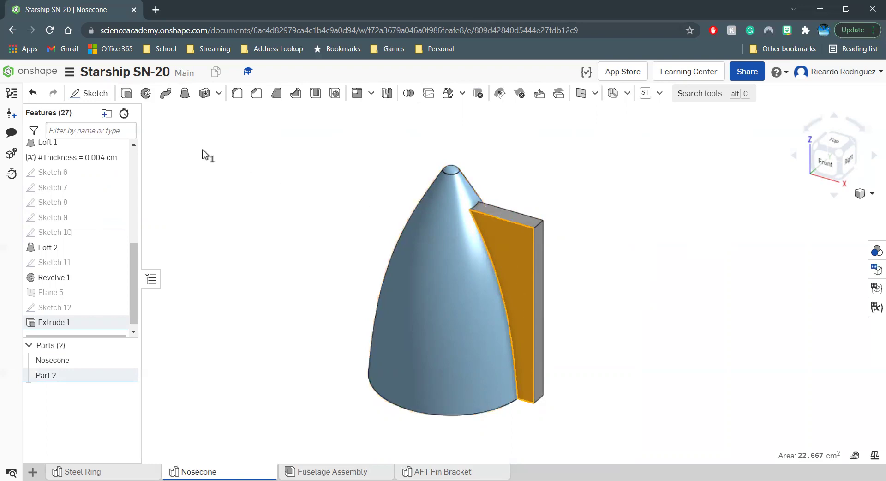
pyautogui.click(92, 95)
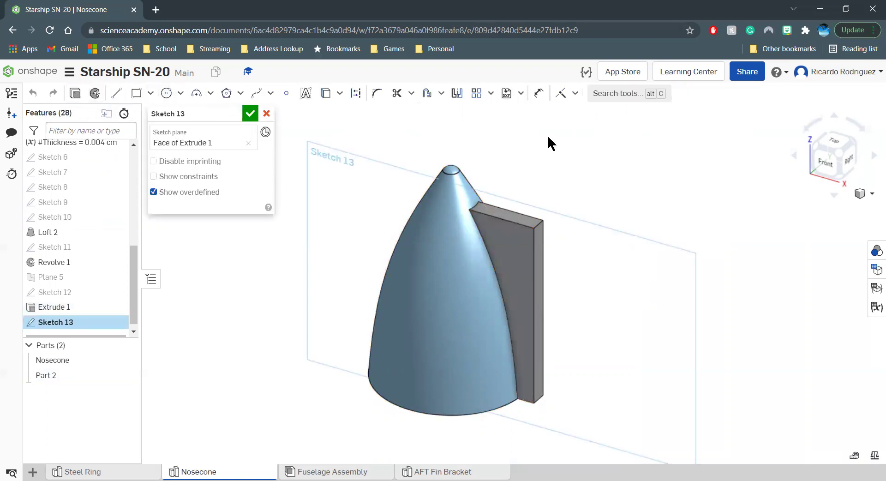
pyautogui.click(825, 163)
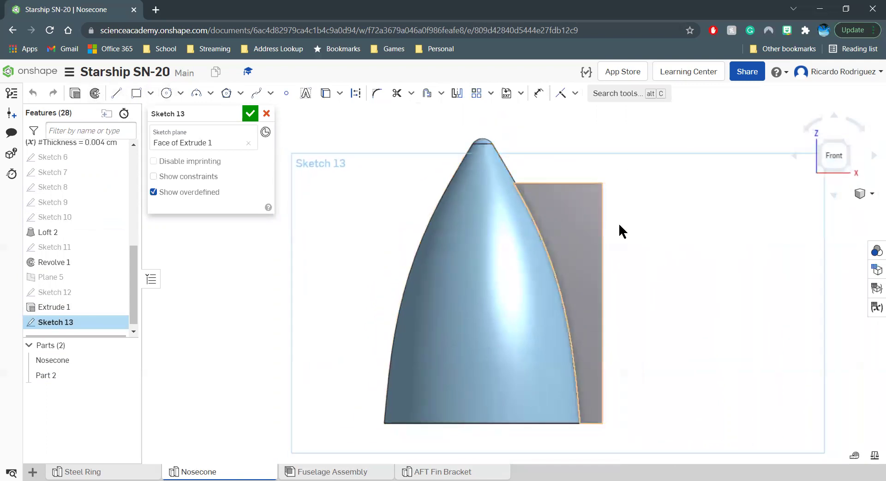
pyautogui.scroll(1, 654, 231)
pyautogui.scroll(-1, 543, 215)
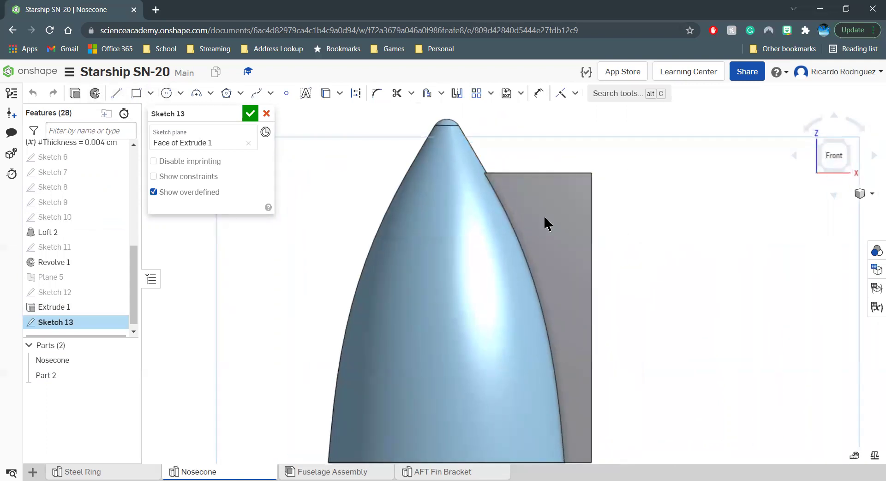
# Sketch three connected lines from the block's lower outer corner: about 10.4 cm up along the nosecone, about 0.8 cm horizontal outward, and about 1.75 cm to the top edge
pyautogui.click(116, 92)
pyautogui.click(590, 461)
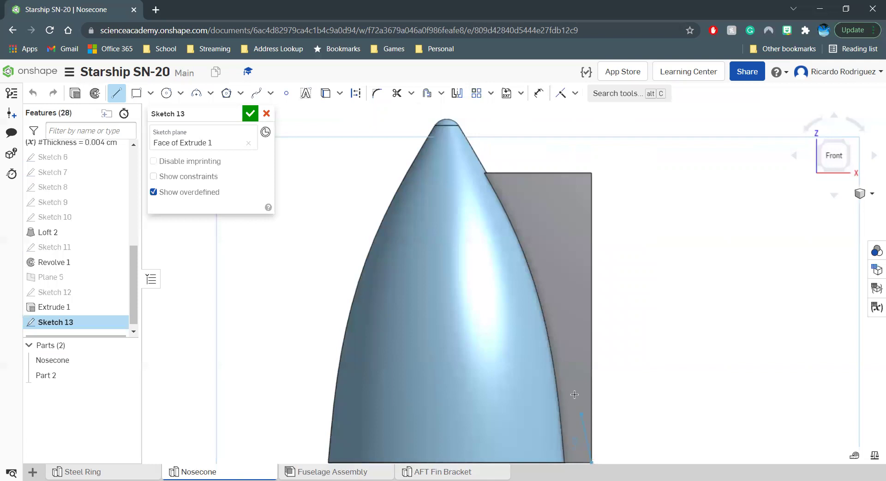
pyautogui.click(520, 200)
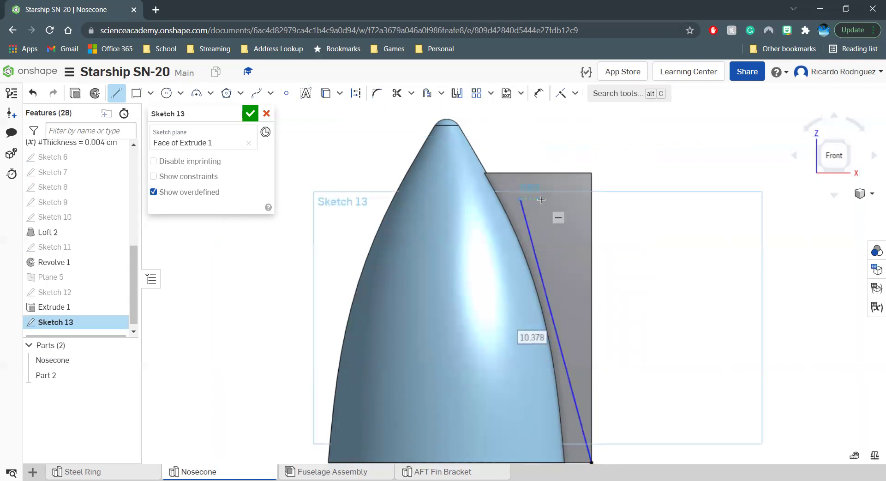
pyautogui.click(541, 199)
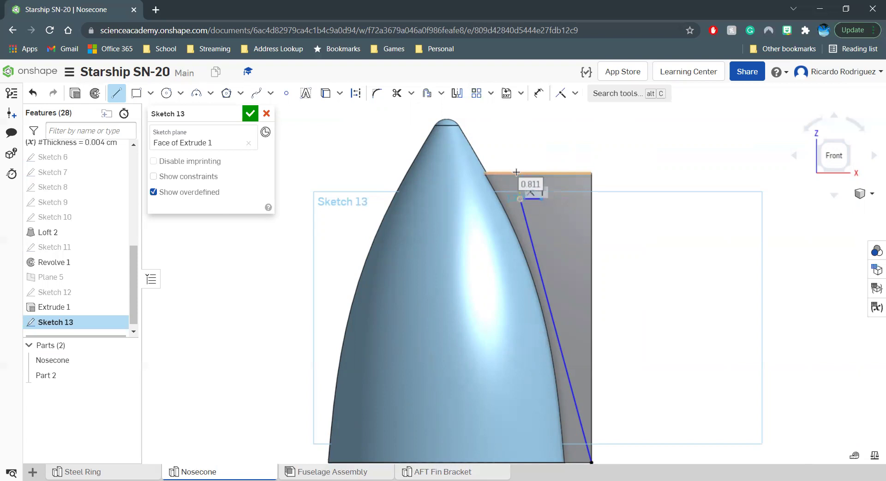
pyautogui.scroll(5, 516, 173)
pyautogui.scroll(3, 516, 172)
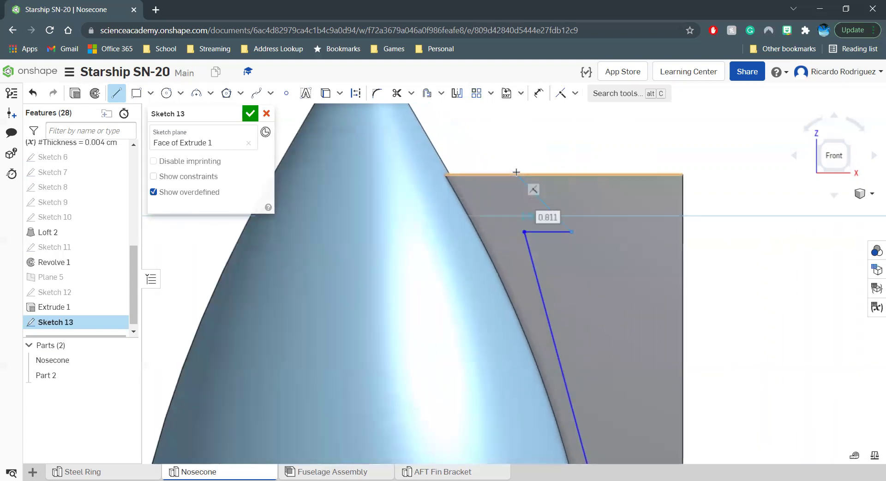
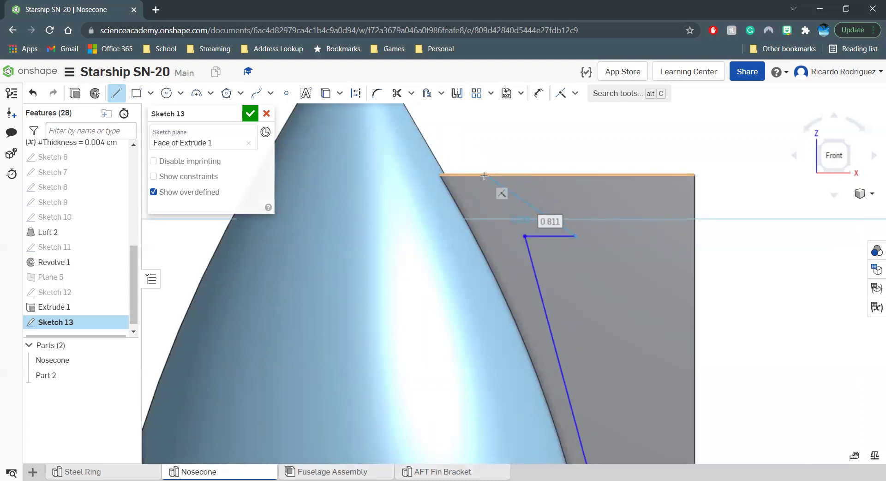
pyautogui.click(484, 175)
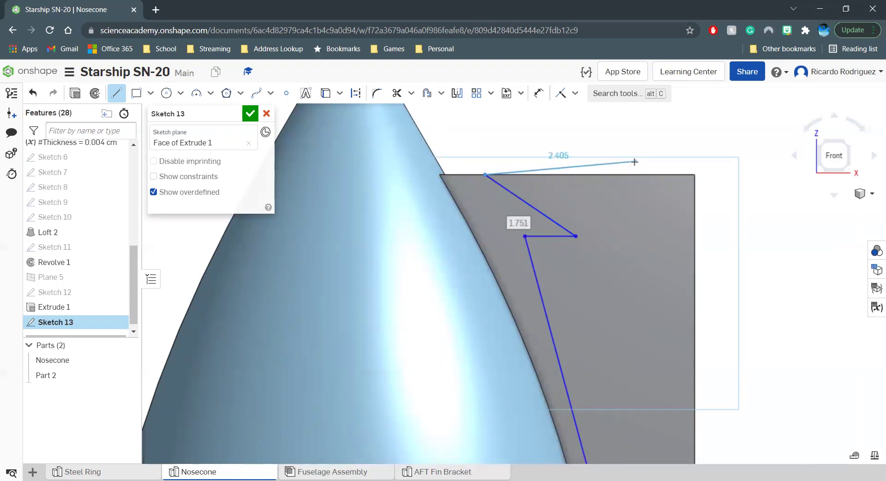
pyautogui.press('Escape')
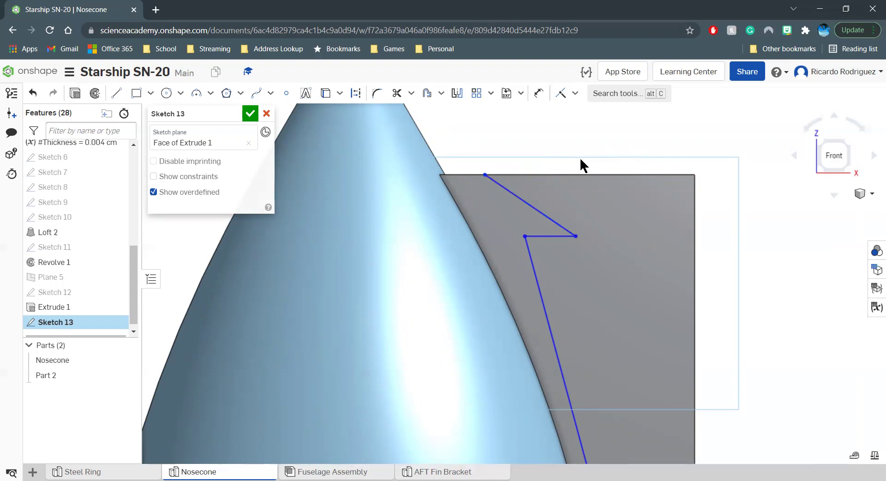
# Dimension the distance from the diagonal line's endpoint on the top edge to the block's outer edge as #FDiameter*3.5/9
pyautogui.scroll(2, 494, 208)
pyautogui.scroll(2, 494, 212)
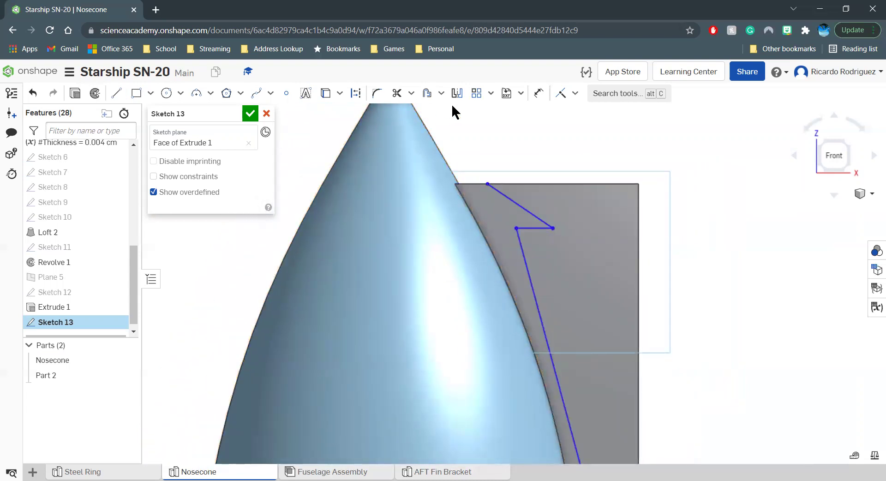
pyautogui.press('d')
pyautogui.click(498, 183)
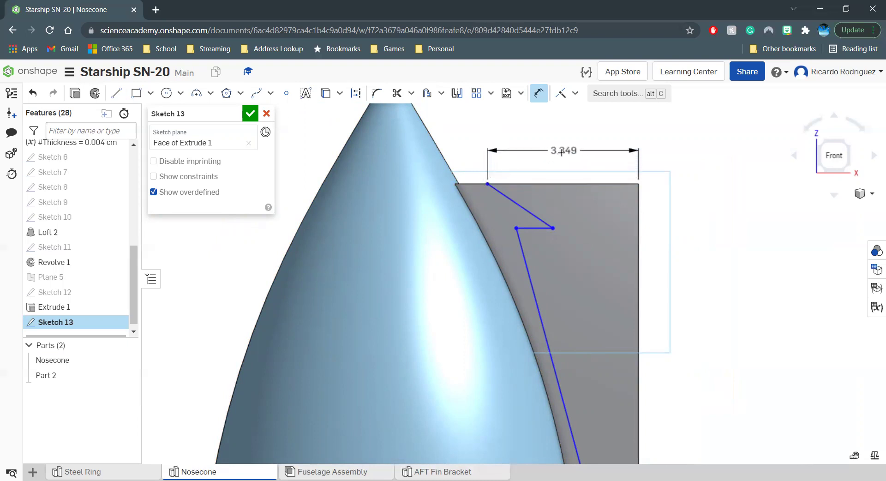
pyautogui.click(562, 153)
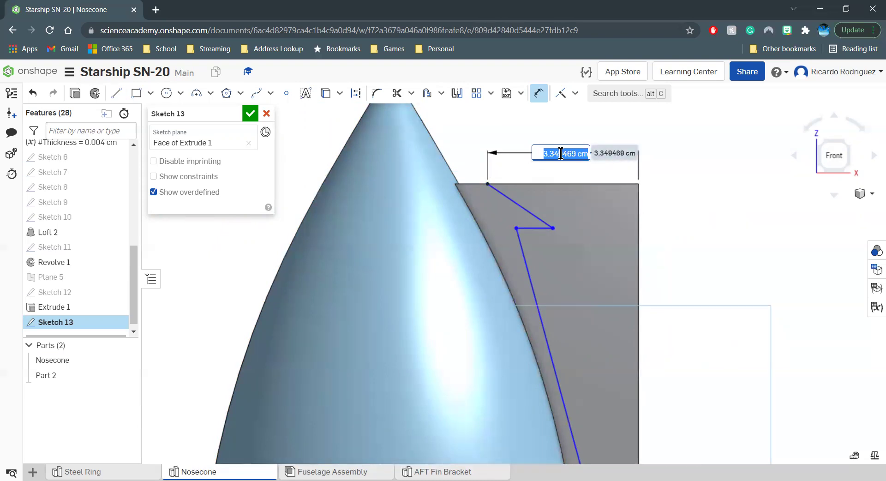
pyautogui.write('#F')
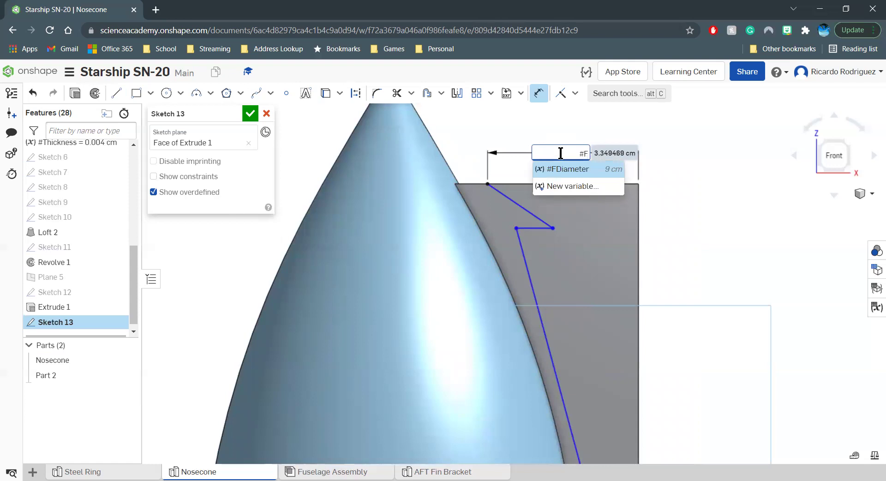
pyautogui.press('Return')
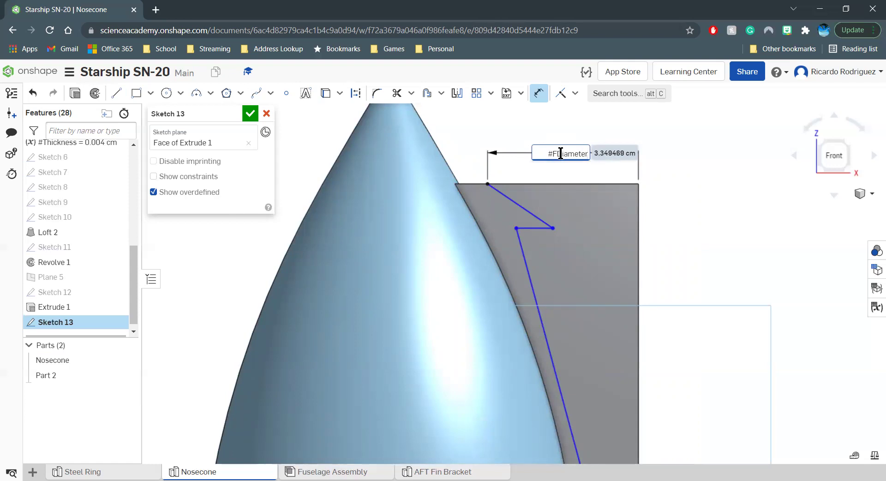
pyautogui.write('*3.5/9')
pyautogui.press('Return')
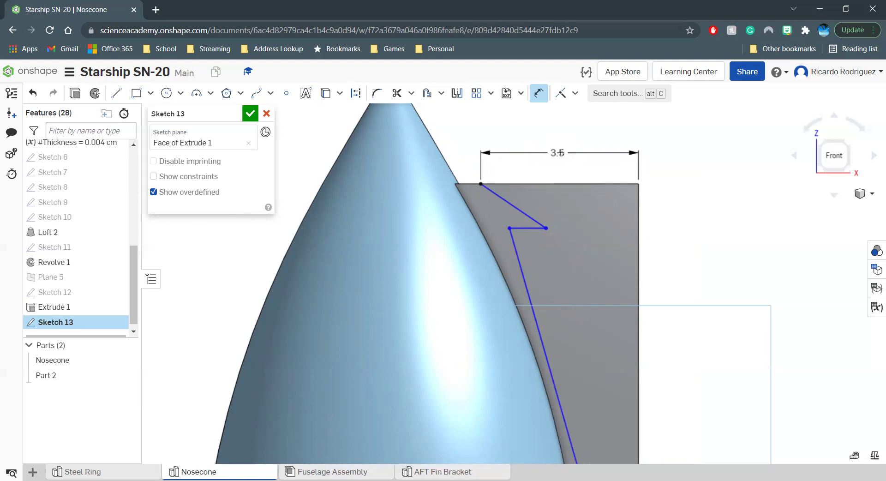
# Dimension the vertical distance from the block's lower outer corner to the short horizontal line as #FDiameter*9/10
pyautogui.scroll(-2, 442, 189)
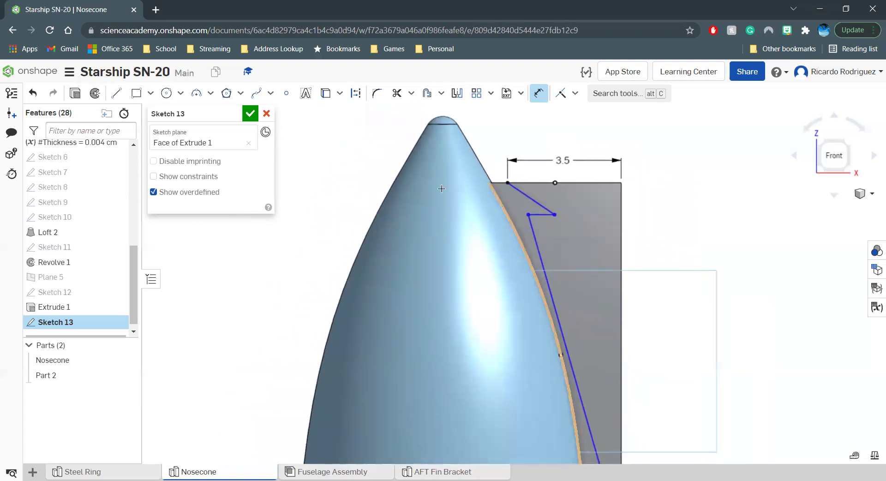
pyautogui.scroll(-3, 442, 188)
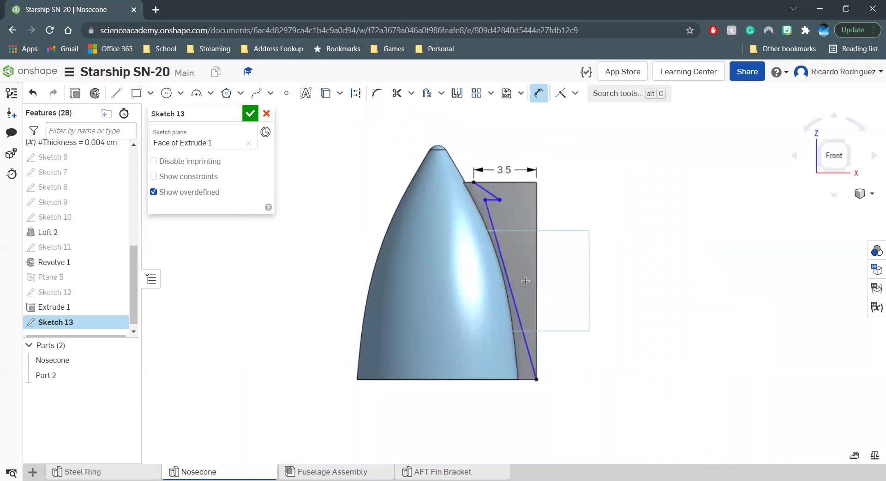
pyautogui.click(502, 201)
pyautogui.click(536, 379)
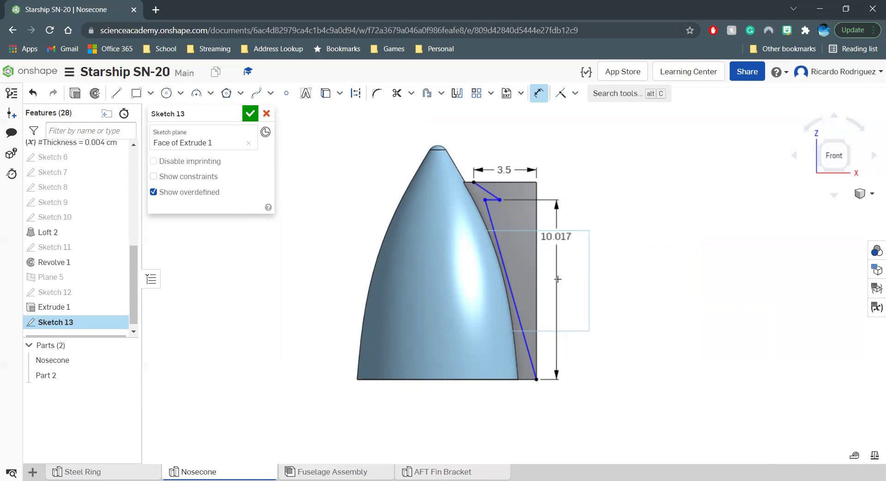
pyautogui.click(565, 272)
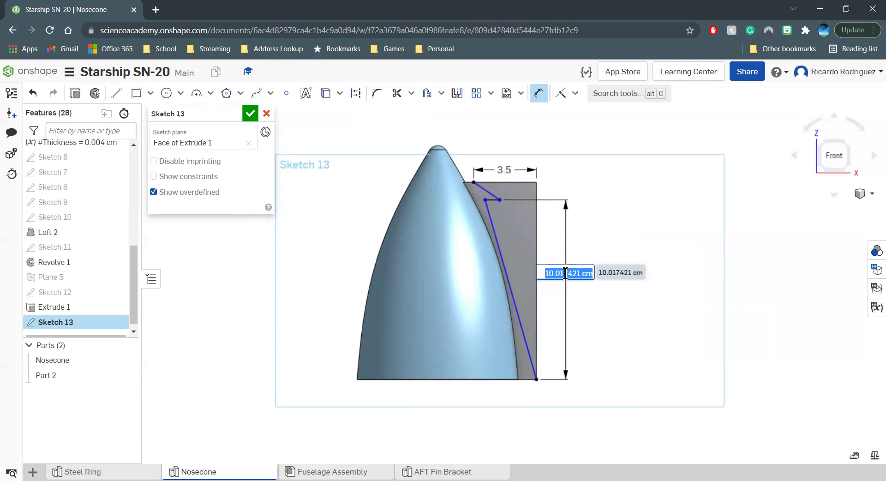
pyautogui.write('#FDiameter')
pyautogui.write('*9/10')
pyautogui.press('Return')
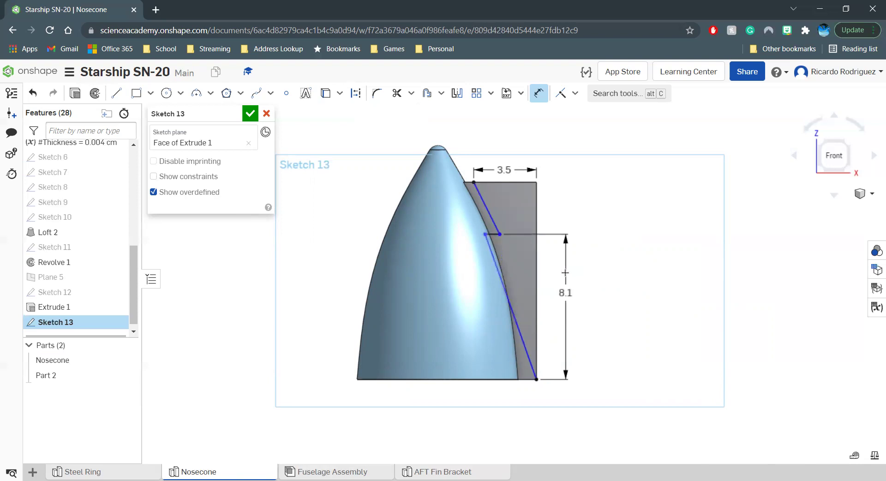
# Change the vertical dimension of the short horizontal line's height to #FDiameter*10/9
pyautogui.doubleClick(566, 292)
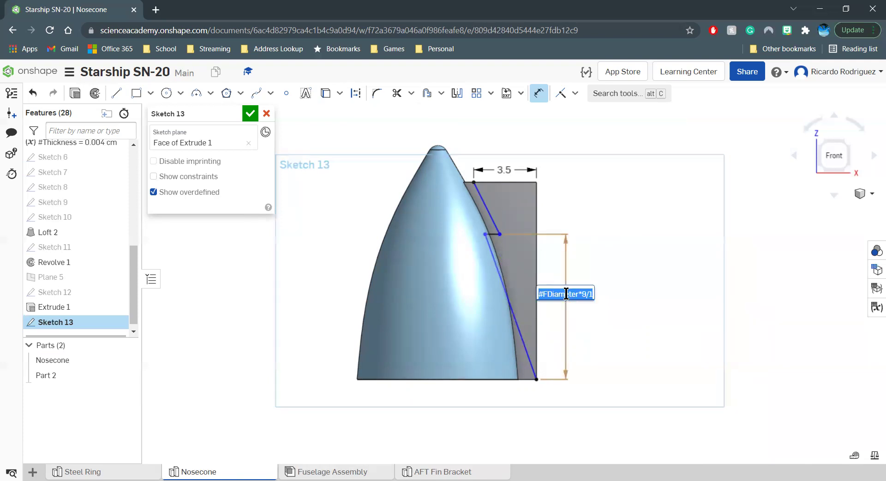
pyautogui.click(581, 294)
pyautogui.press('Delete')
pyautogui.write('10/9')
pyautogui.press('Return')
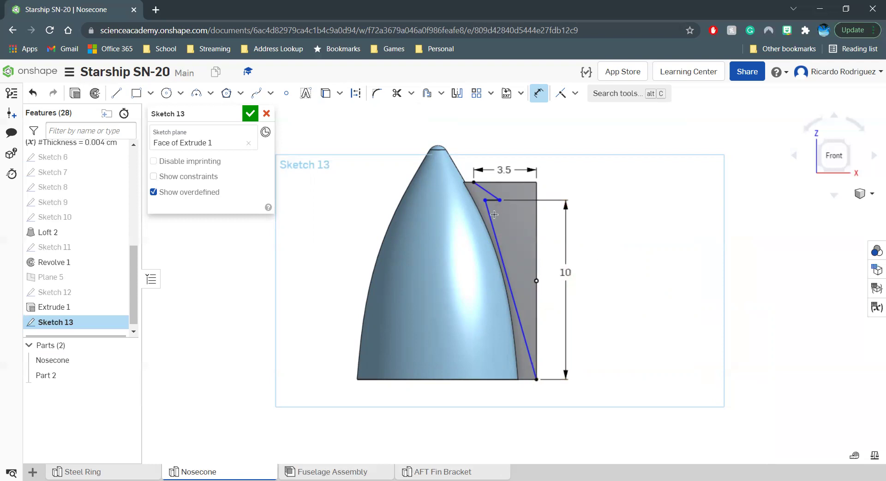
# Dimension the short horizontal line's length as #FDiameter*.5/9 and place the dimension text beside it, clear of the lines
pyautogui.scroll(5, 491, 204)
pyautogui.scroll(4, 492, 204)
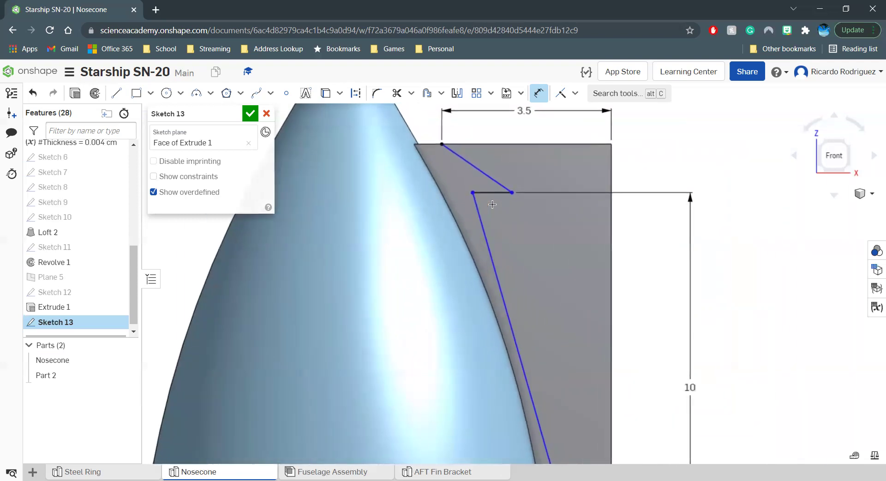
pyautogui.click(492, 184)
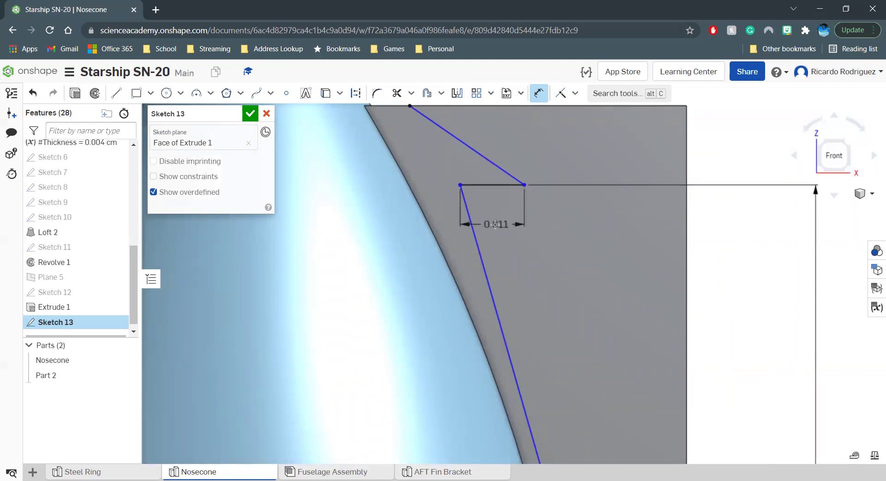
pyautogui.click(495, 224)
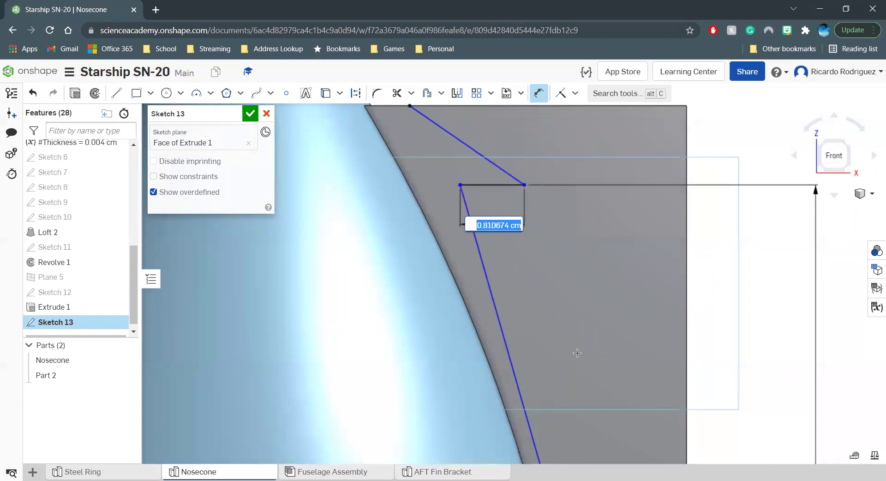
pyautogui.write('#FDiameter')
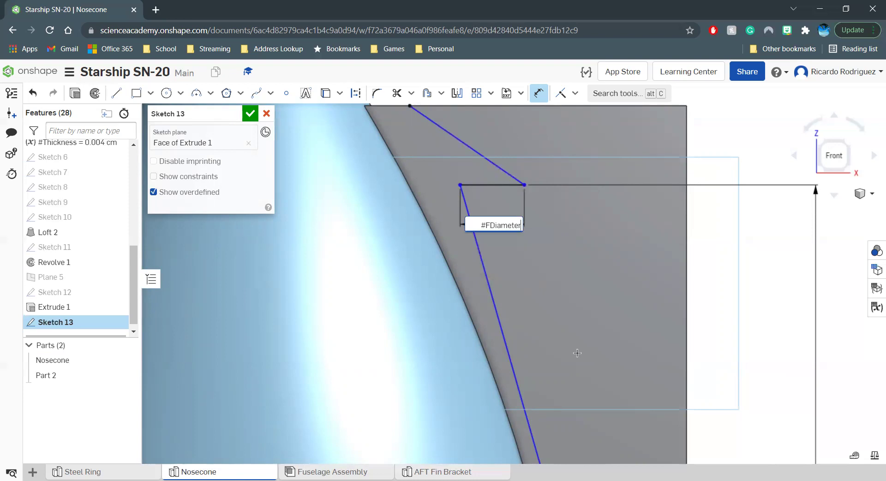
pyautogui.write('*')
pyautogui.write(' 5/9')
pyautogui.press('Return')
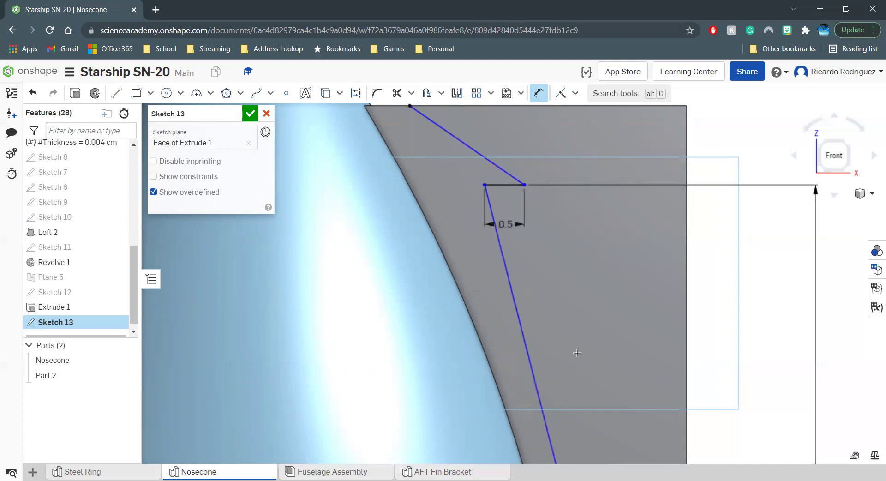
pyautogui.scroll(-5, 534, 239)
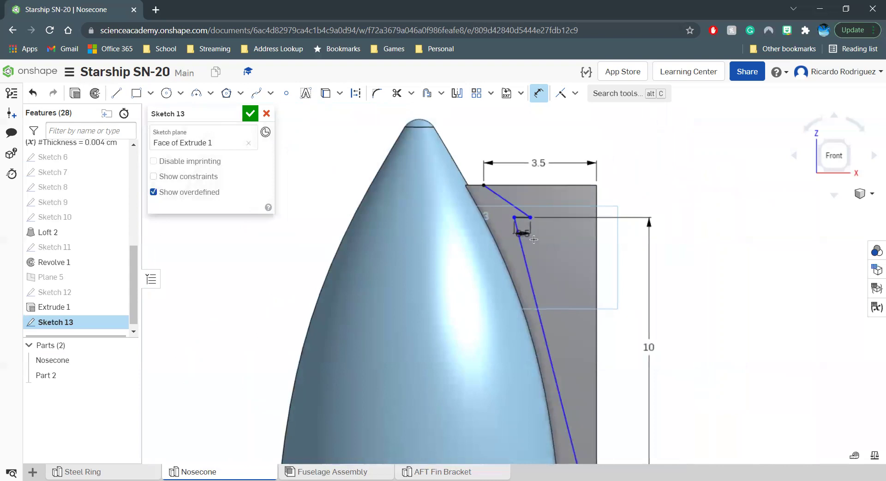
pyautogui.moveTo(534, 239)
pyautogui.mouseDown()
pyautogui.moveTo(538, 203)
pyautogui.moveTo(530, 228)
pyautogui.moveTo(549, 236)
pyautogui.mouseUp()
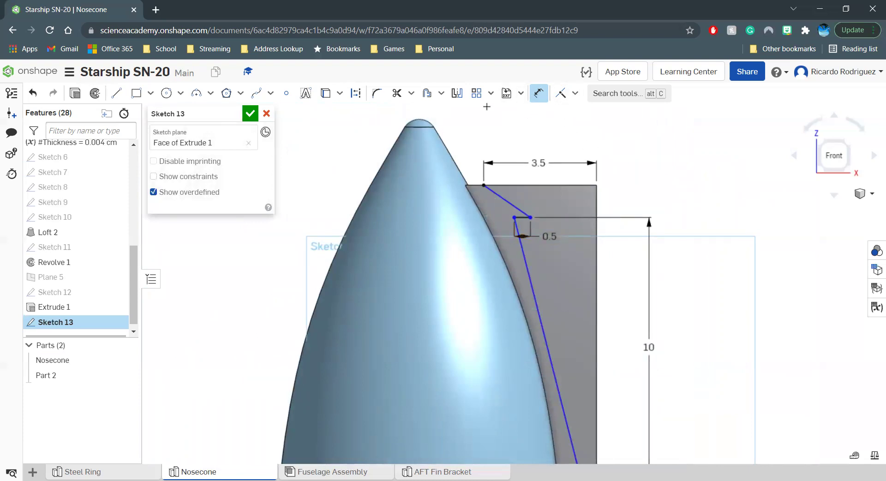
# Dimension the angle between the long slanted line and the block's outer vertical edge as 15 degrees
pyautogui.scroll(-4, 488, 108)
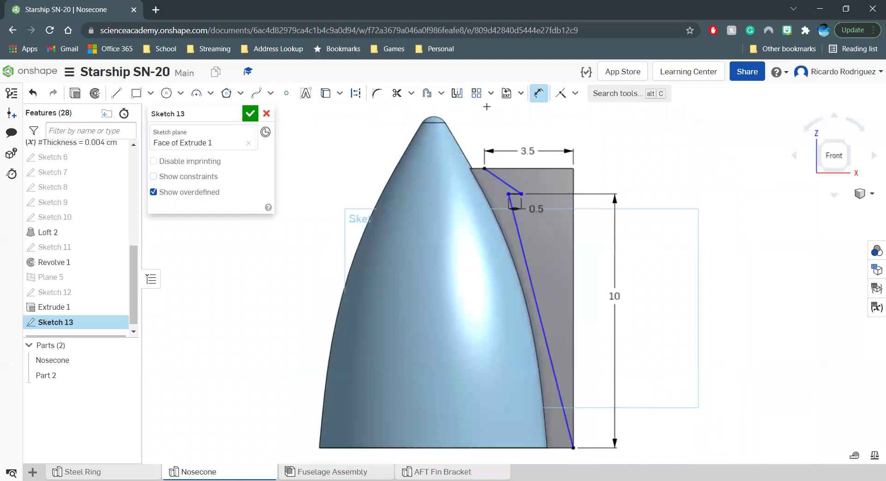
pyautogui.scroll(-3, 487, 107)
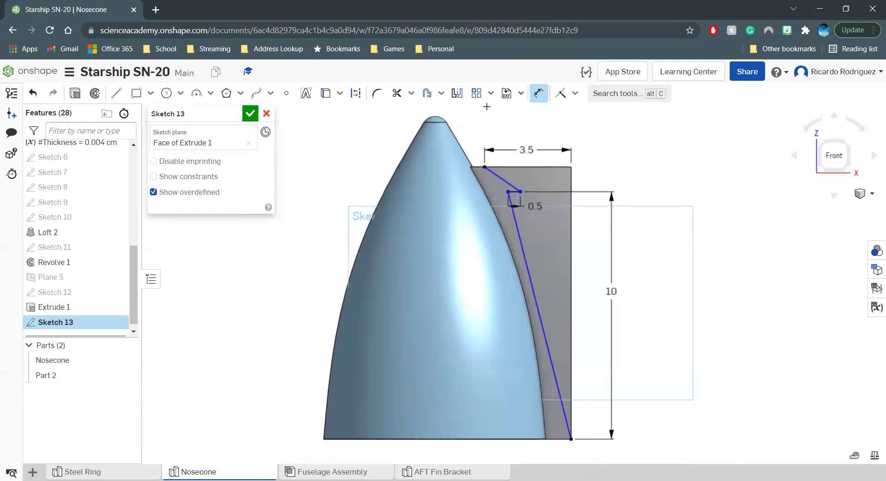
pyautogui.click(531, 260)
pyautogui.click(564, 267)
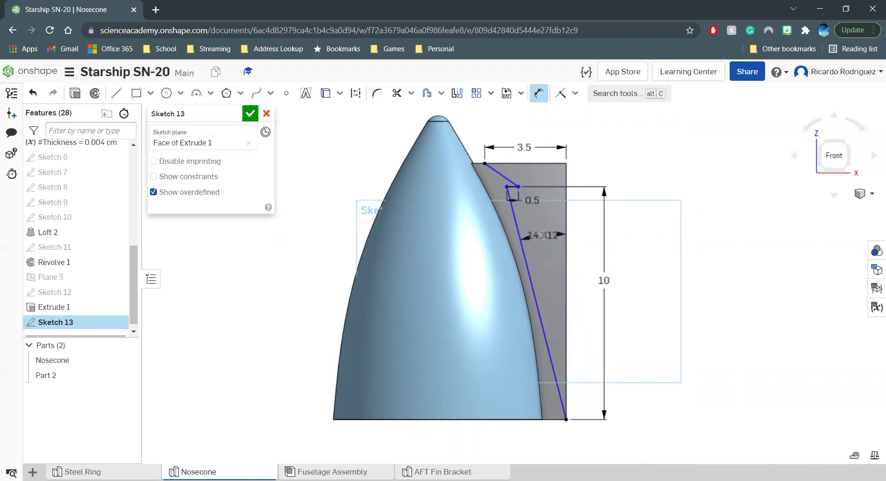
pyautogui.click(542, 217)
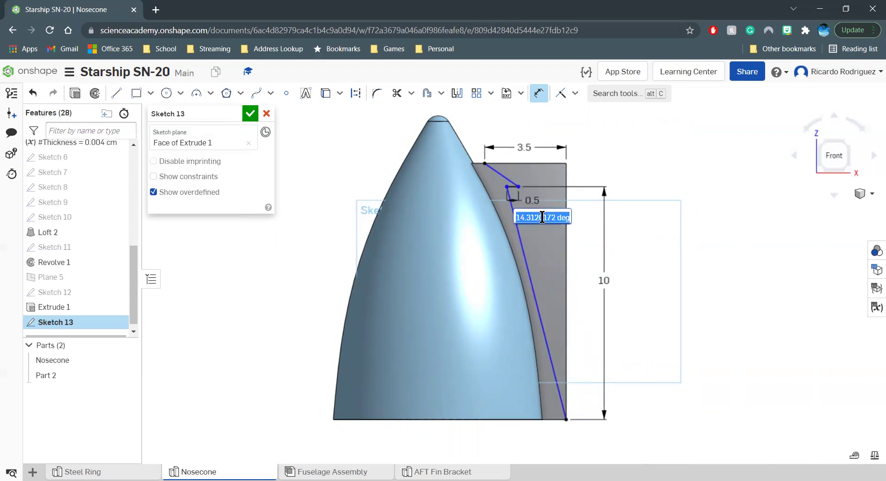
pyautogui.write('15')
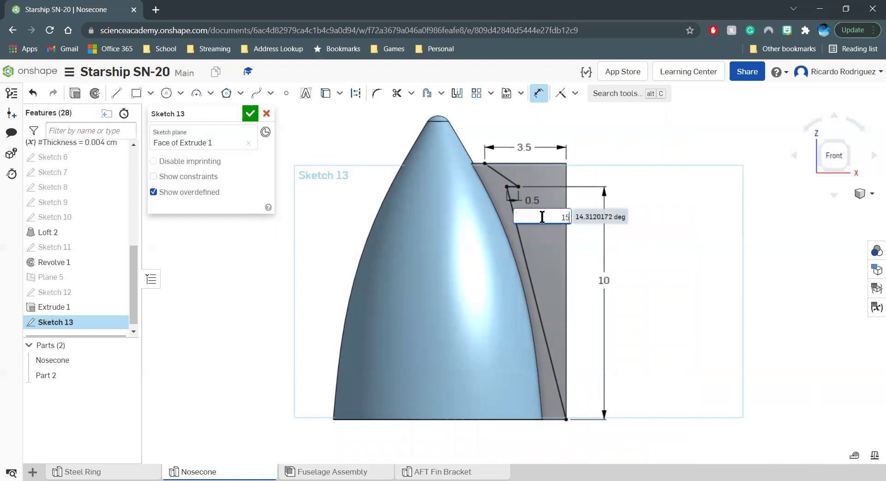
pyautogui.press('Return')
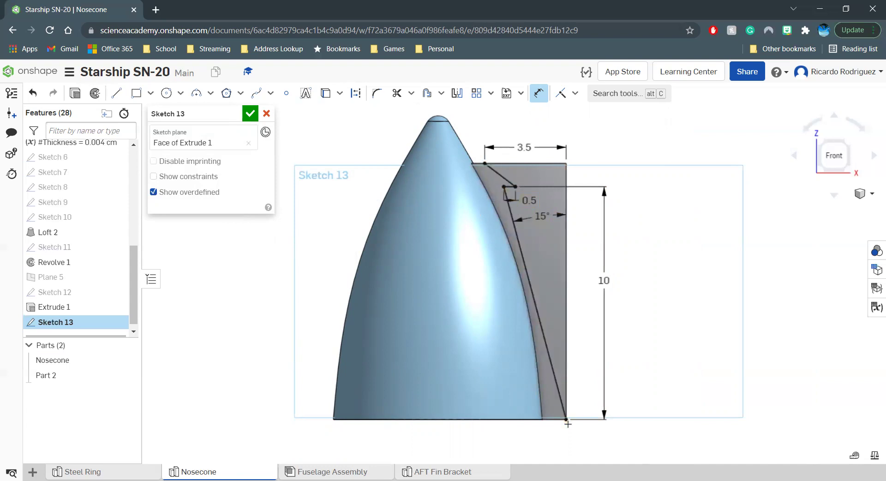
pyautogui.scroll(1, 571, 419)
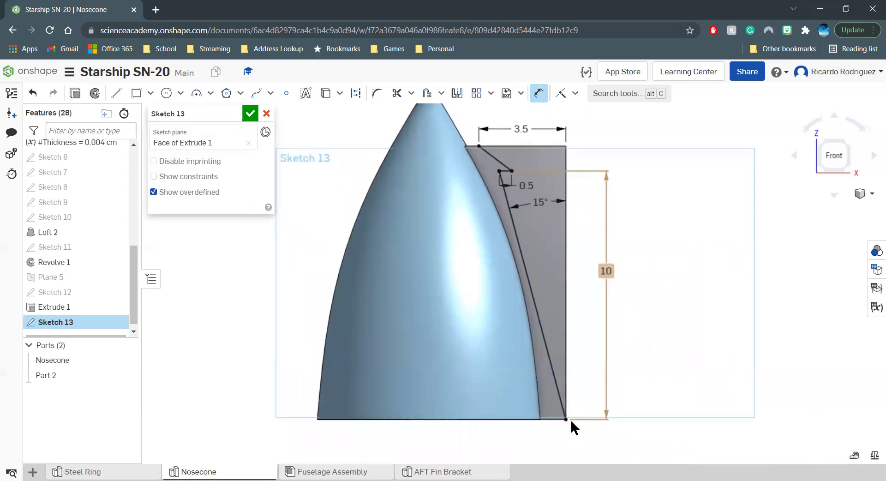
pyautogui.scroll(2, 592, 366)
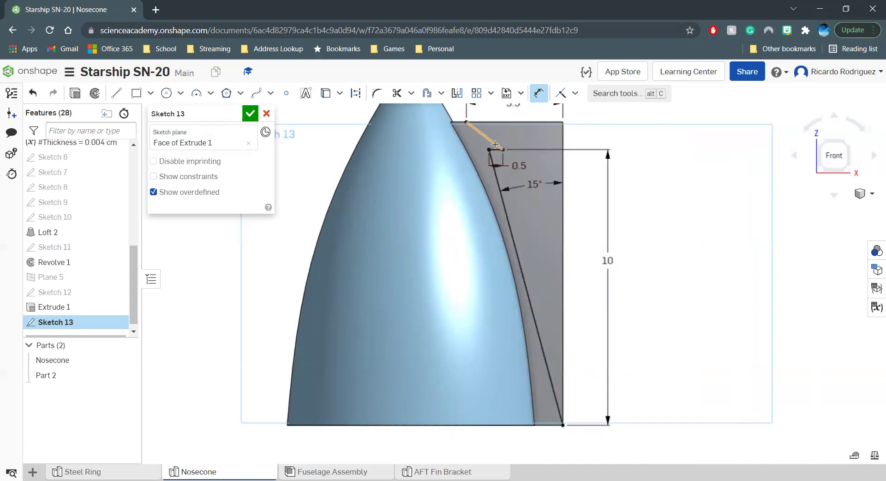
# Sketch a line about 0.5 cm long from the midpoint of the block's bottom edge to the long slanted line near its lower end
pyautogui.scroll(-2, 534, 453)
pyautogui.scroll(3, 550, 426)
pyautogui.scroll(5, 575, 438)
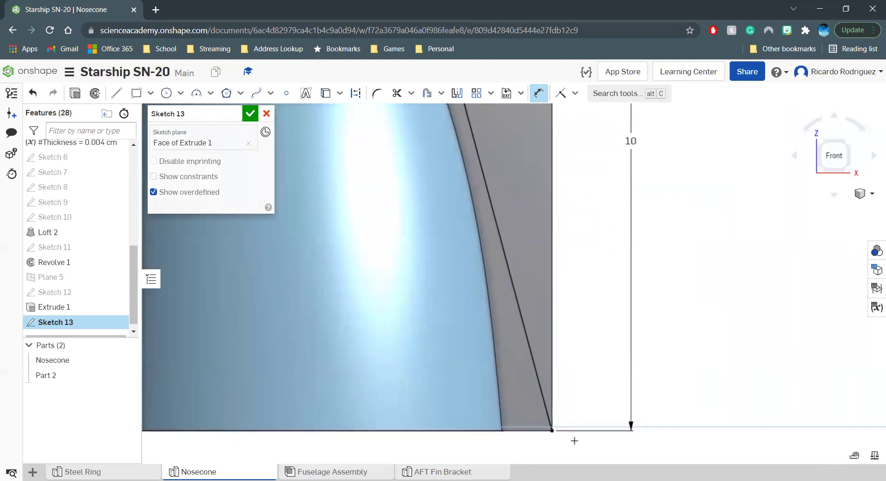
pyautogui.scroll(1, 575, 441)
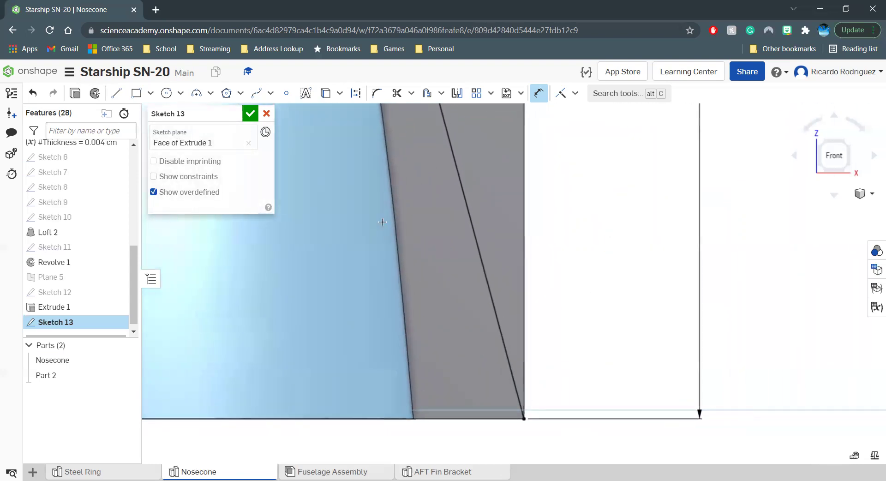
pyautogui.click(116, 95)
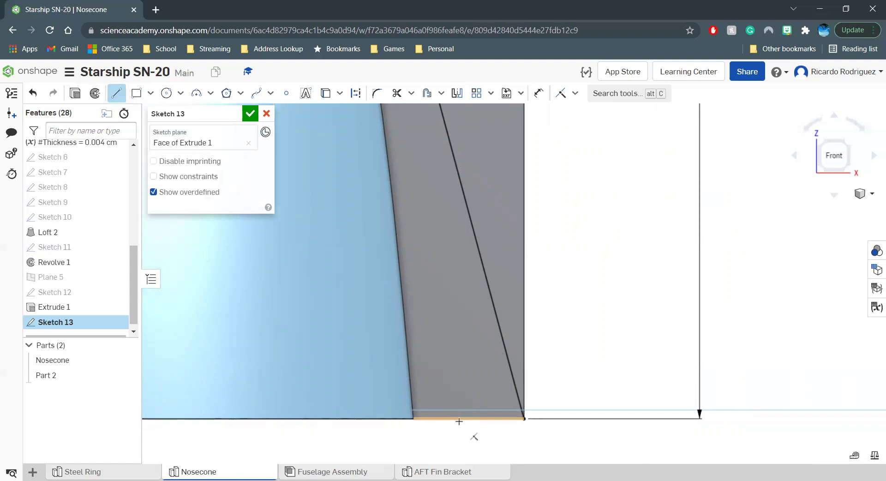
pyautogui.click(469, 418)
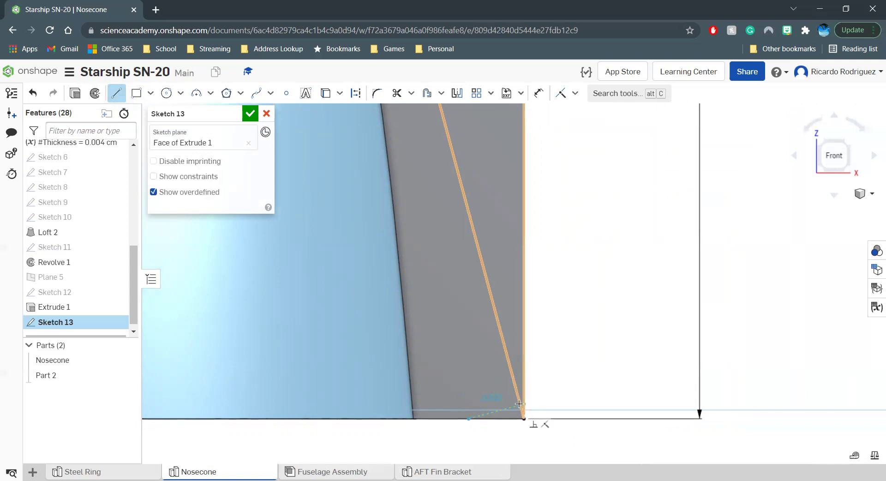
pyautogui.scroll(3, 519, 403)
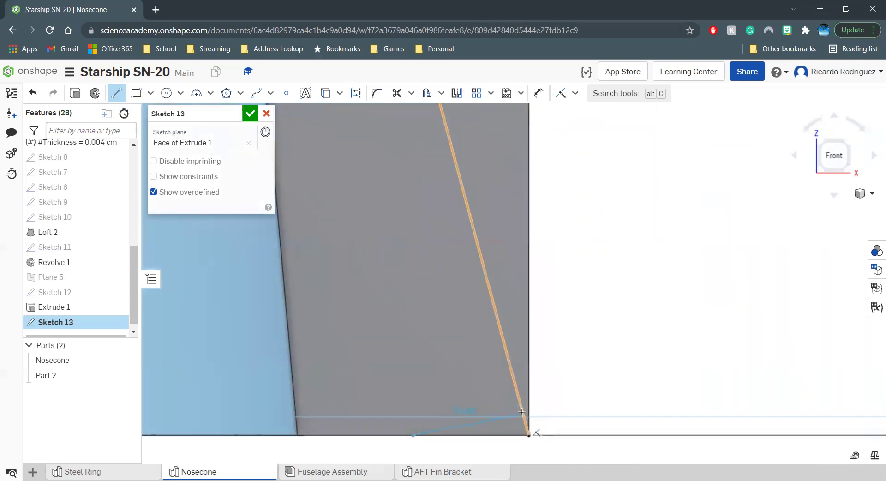
pyautogui.click(514, 389)
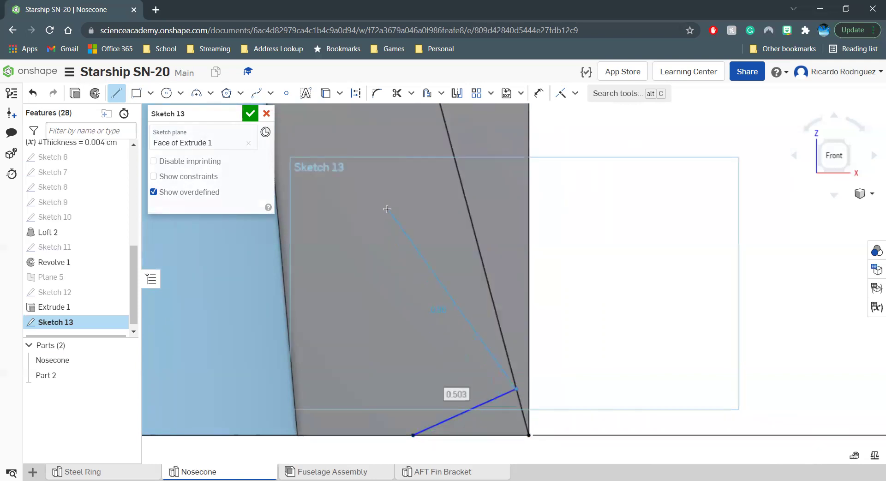
# Dimension the angle between the new short line and the block's bottom edge as 15 degrees
pyautogui.click(538, 93)
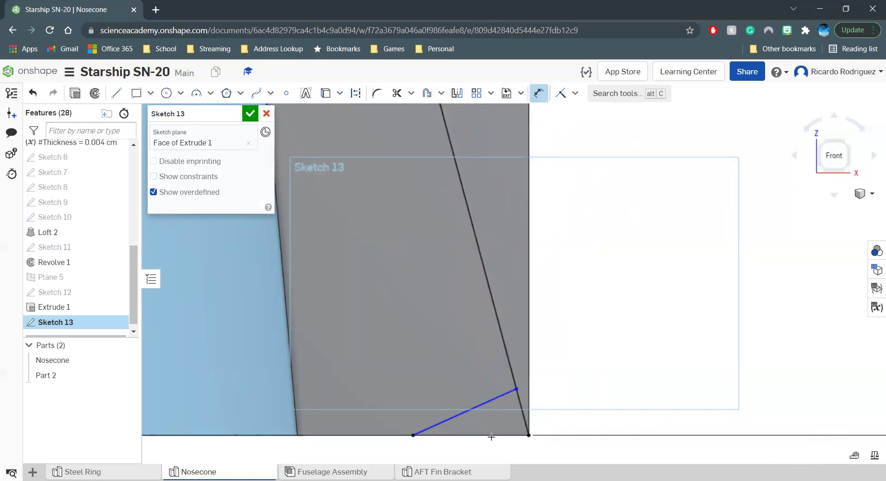
pyautogui.click(471, 409)
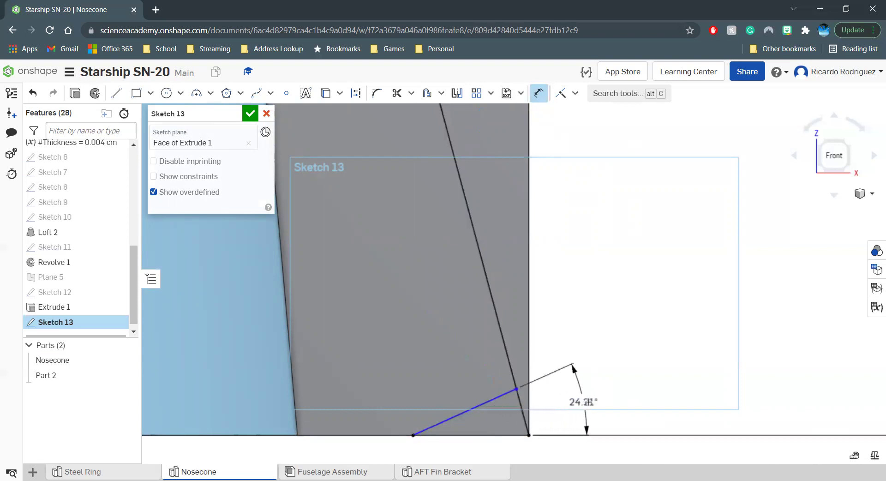
pyautogui.click(593, 403)
pyautogui.write('15')
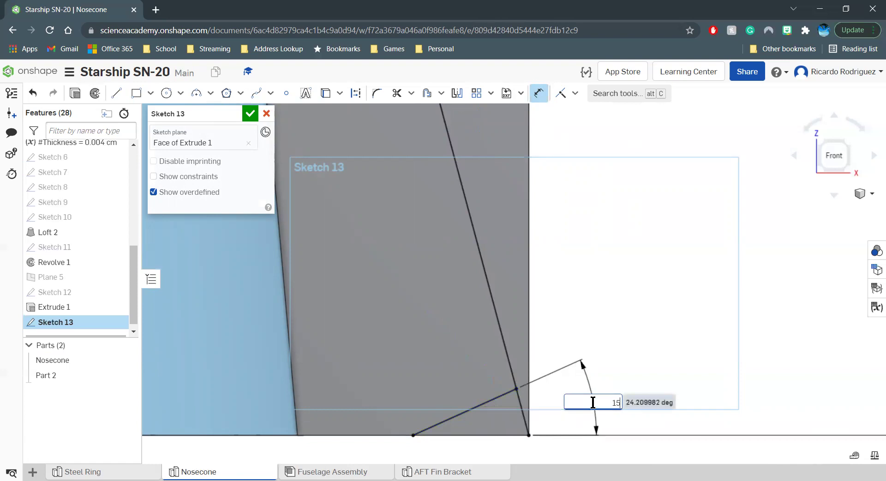
pyautogui.press('Return')
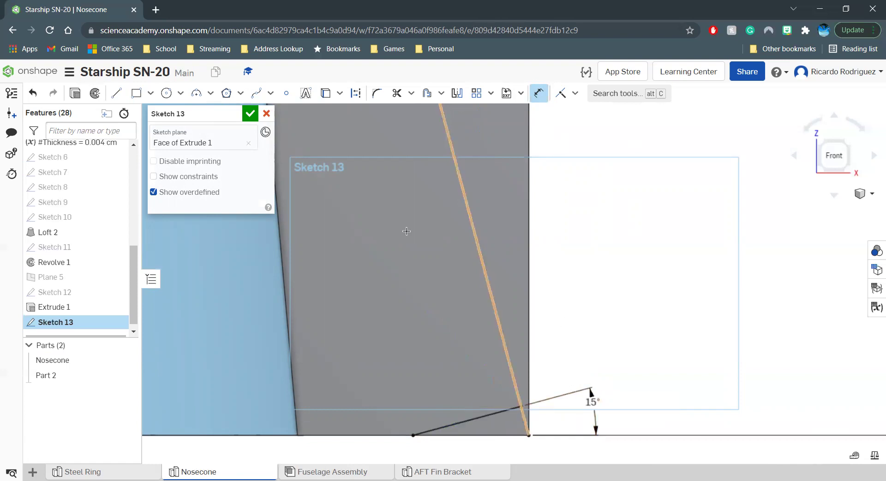
# Dimension the angle between the short lower line and the long slanted line, shift the 15-degree label slightly, and finish the sketch
pyautogui.click(472, 405)
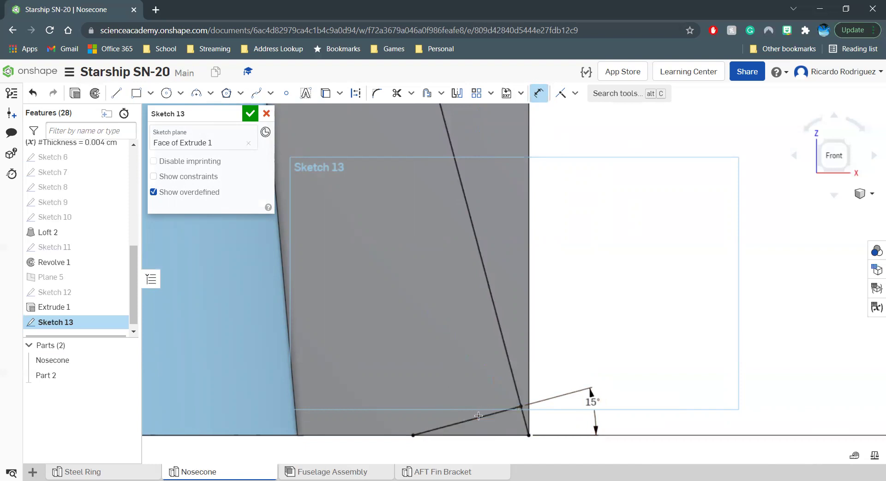
pyautogui.click(509, 367)
pyautogui.click(477, 378)
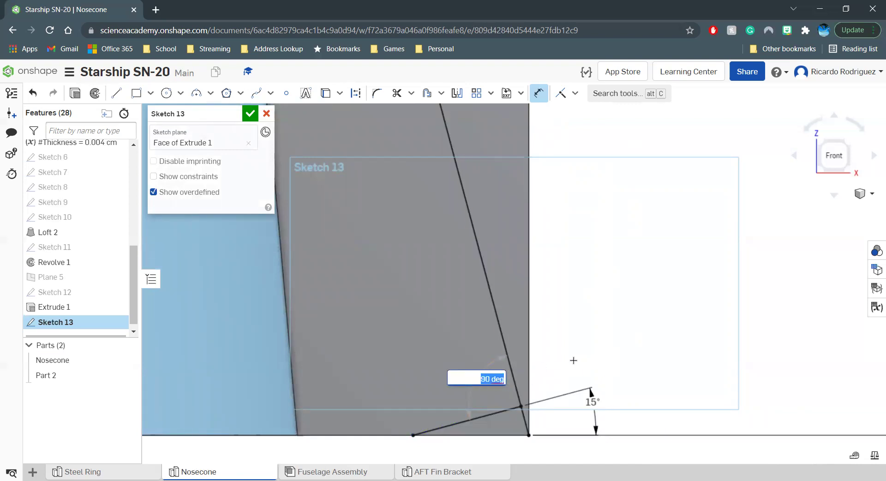
pyautogui.press('Escape')
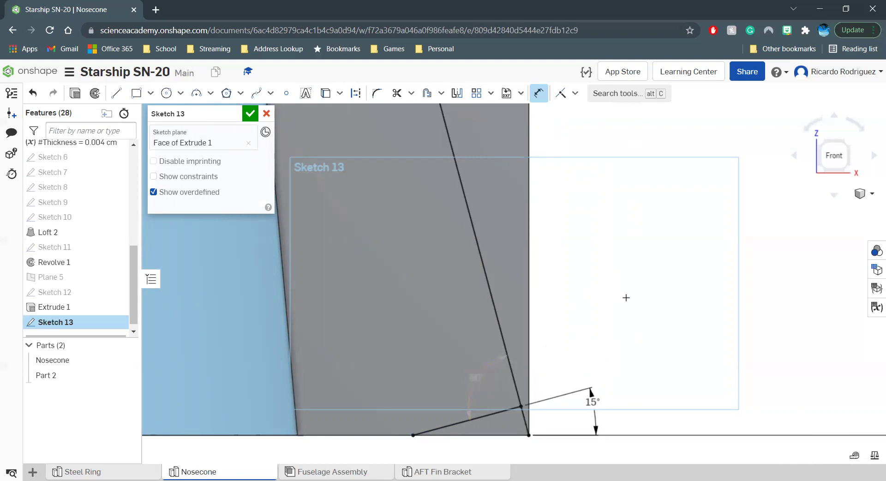
pyautogui.moveTo(591, 401)
pyautogui.mouseDown()
pyautogui.moveTo(594, 422)
pyautogui.moveTo(593, 412)
pyautogui.mouseUp()
pyautogui.click(250, 114)
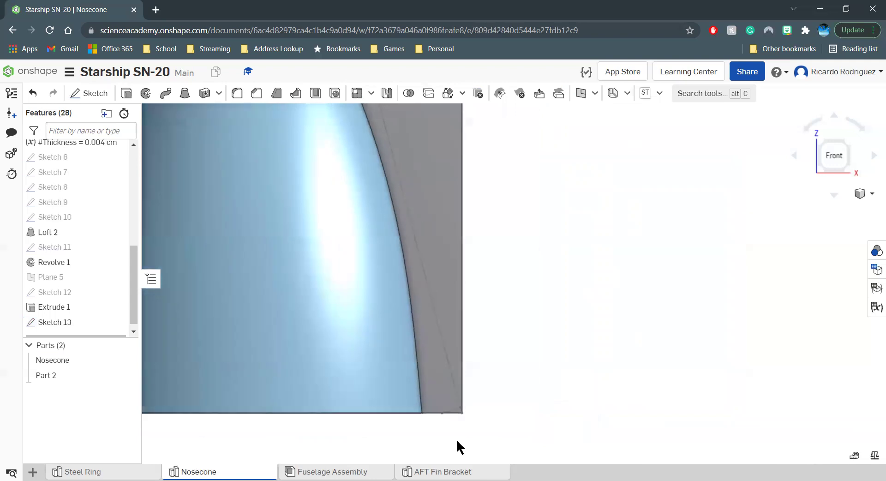
# Set up a Remove extrude of the large profile region outside the slanted line, cutting Through all of the block
pyautogui.click(128, 93)
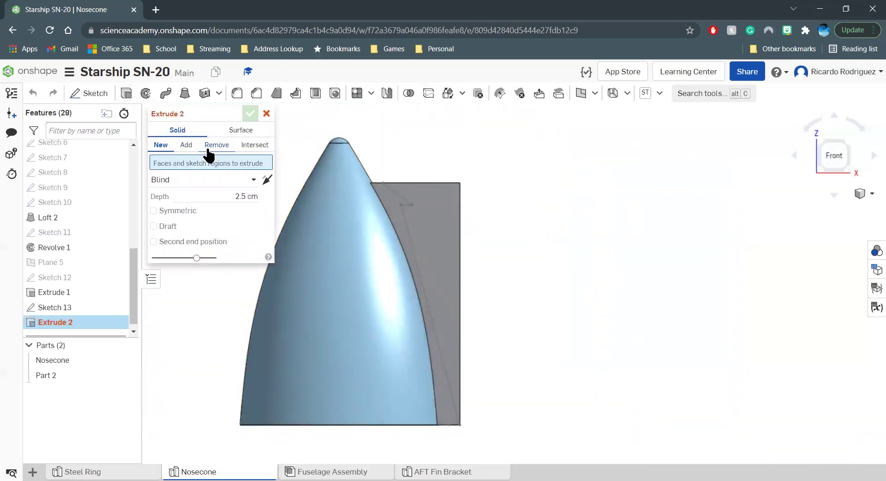
pyautogui.click(208, 151)
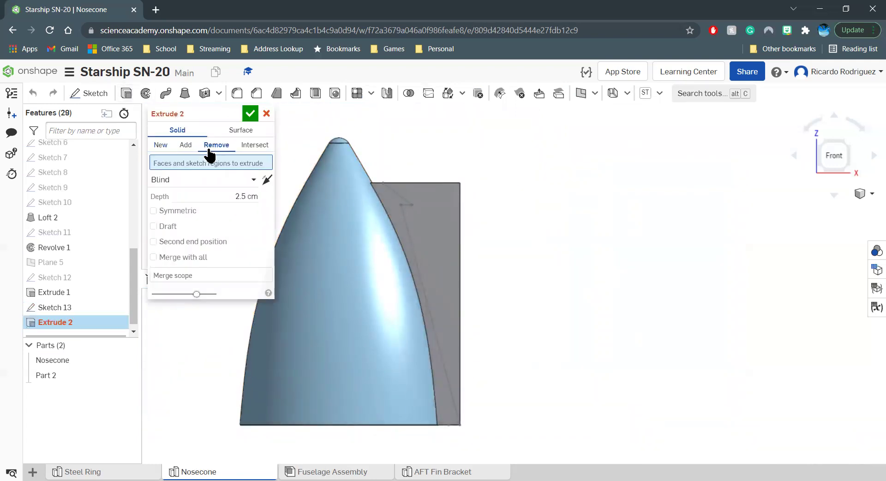
pyautogui.click(434, 216)
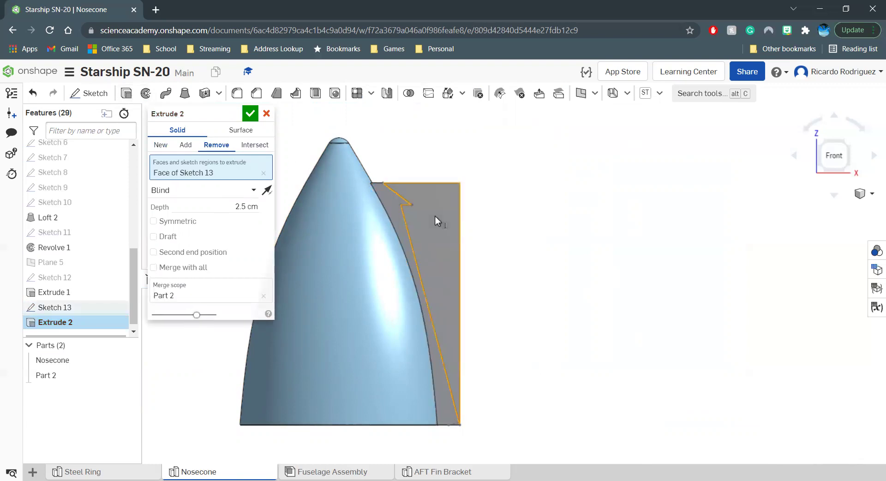
pyautogui.click(244, 190)
pyautogui.click(206, 284)
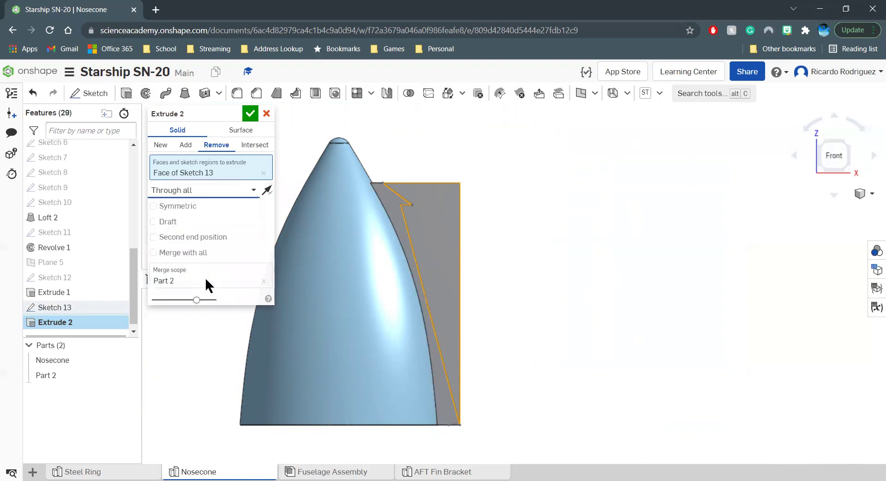
pyautogui.moveTo(525, 230); pyautogui.dragTo(515, 238, button='right')
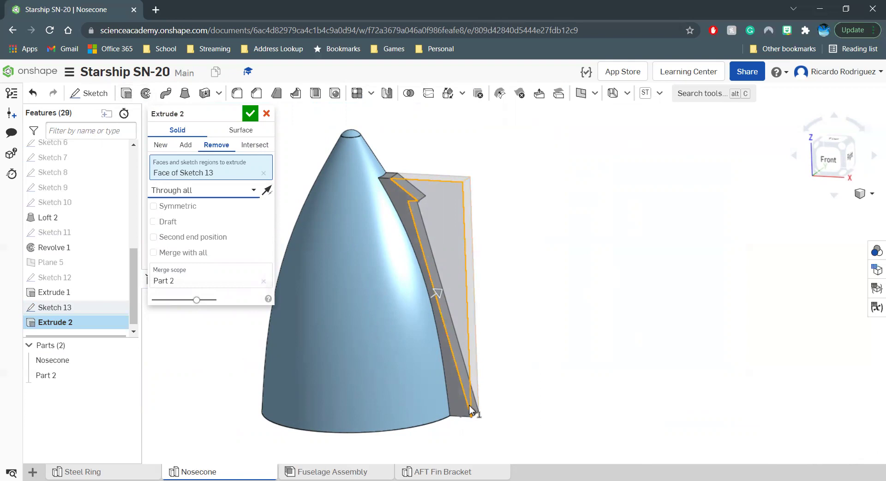
# Add the small triangular region at the block's lower outer corner to the cut and accept the extrude
pyautogui.scroll(3, 464, 425)
pyautogui.scroll(5, 464, 425)
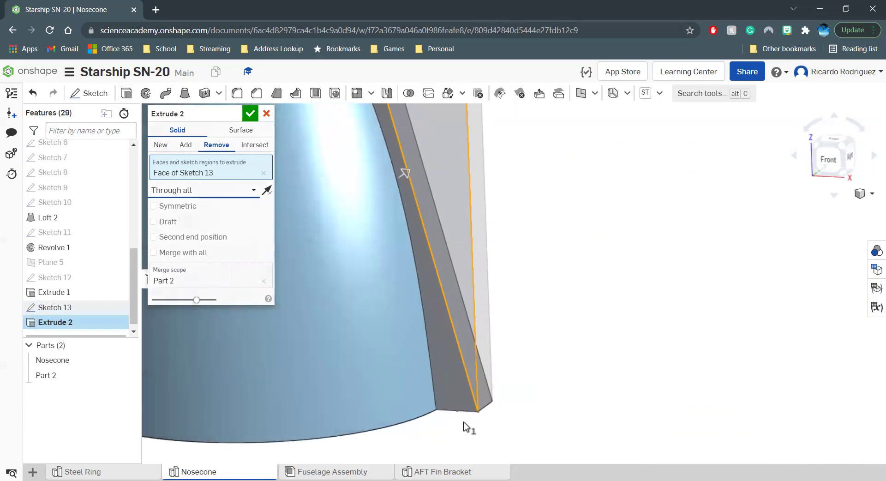
pyautogui.scroll(3, 464, 425)
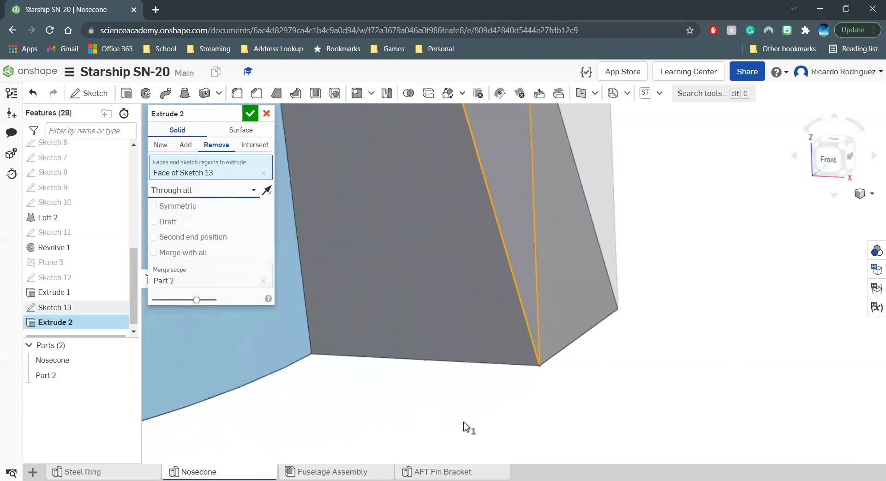
pyautogui.click(524, 361)
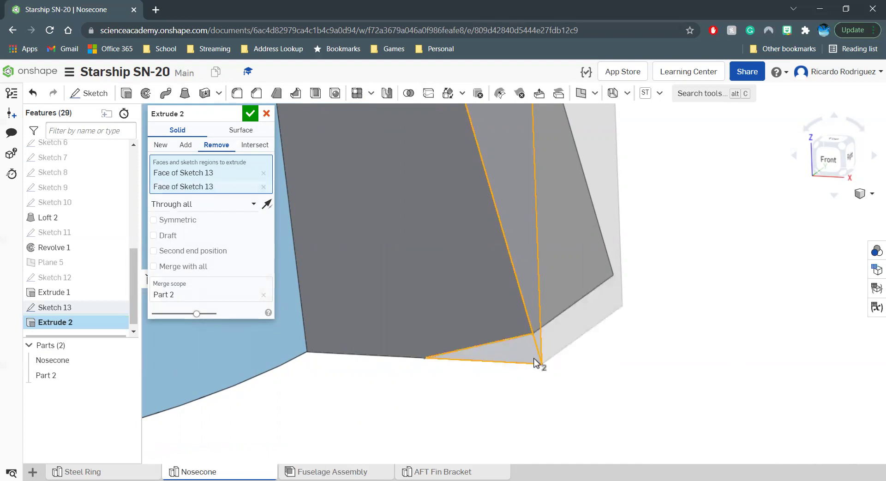
pyautogui.scroll(-2, 393, 384)
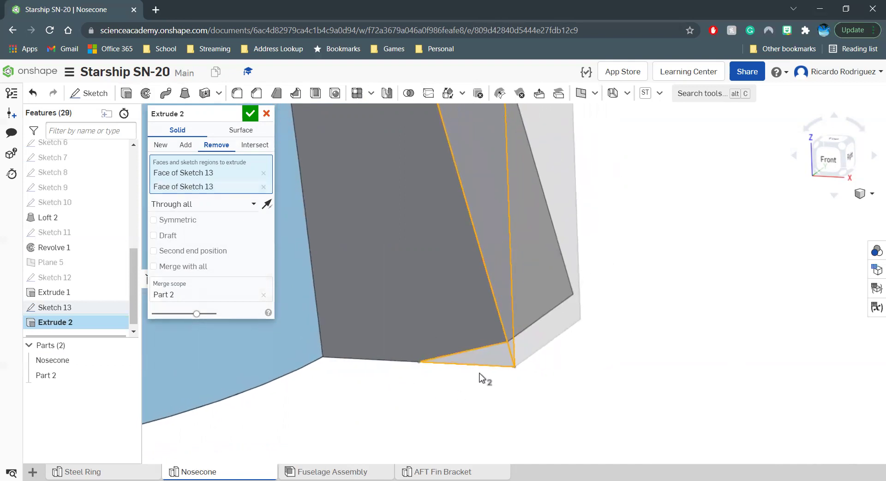
pyautogui.scroll(-8, 471, 396)
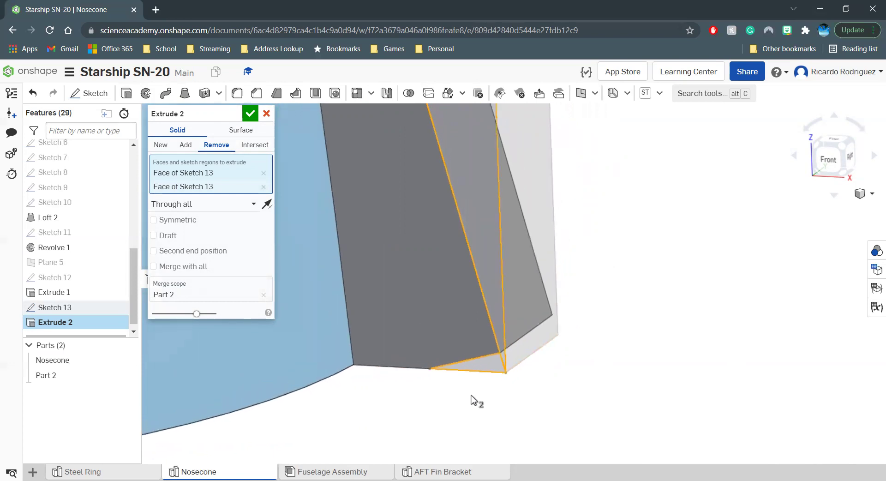
pyautogui.scroll(-3, 448, 363)
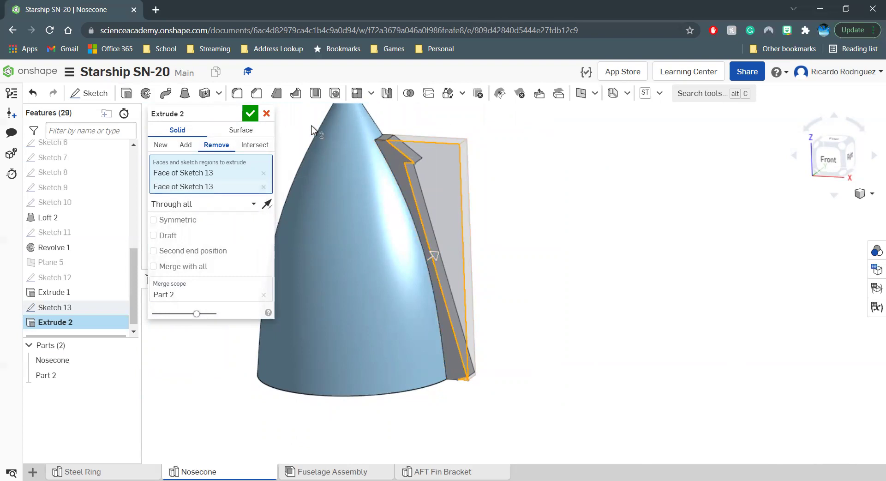
pyautogui.click(250, 113)
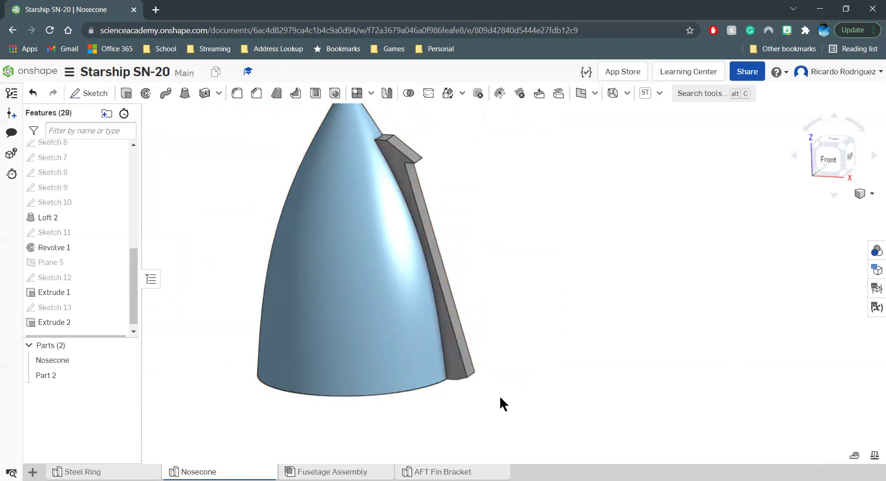
# Start a new sketch on the small angled face at the bottom outer end of the bracket
pyautogui.moveTo(494, 368); pyautogui.dragTo(476, 312, button='right')
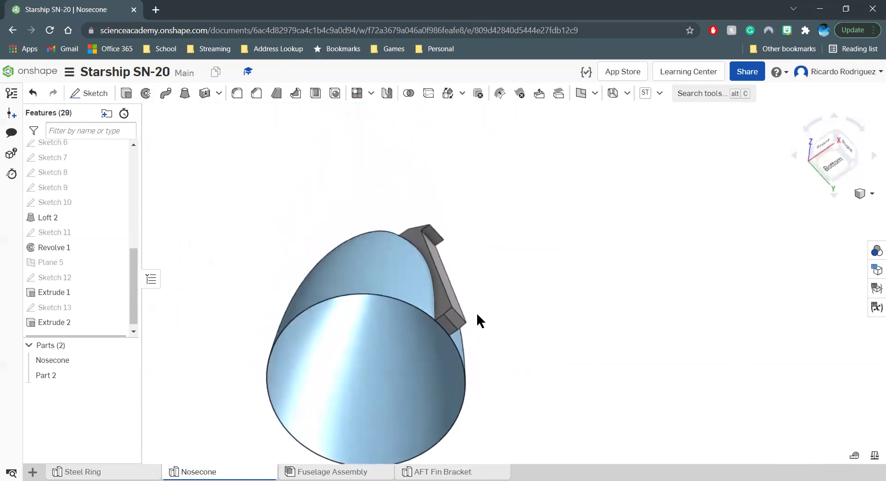
pyautogui.scroll(5, 471, 319)
pyautogui.scroll(3, 471, 322)
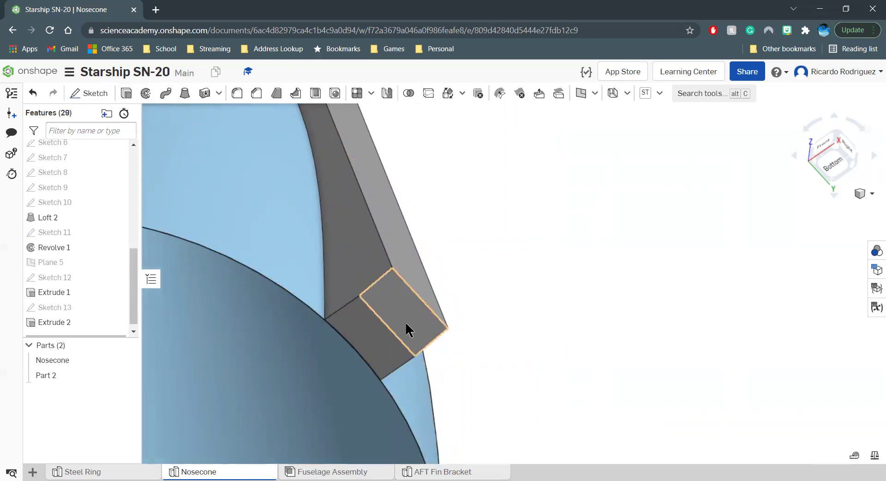
pyautogui.click(427, 328)
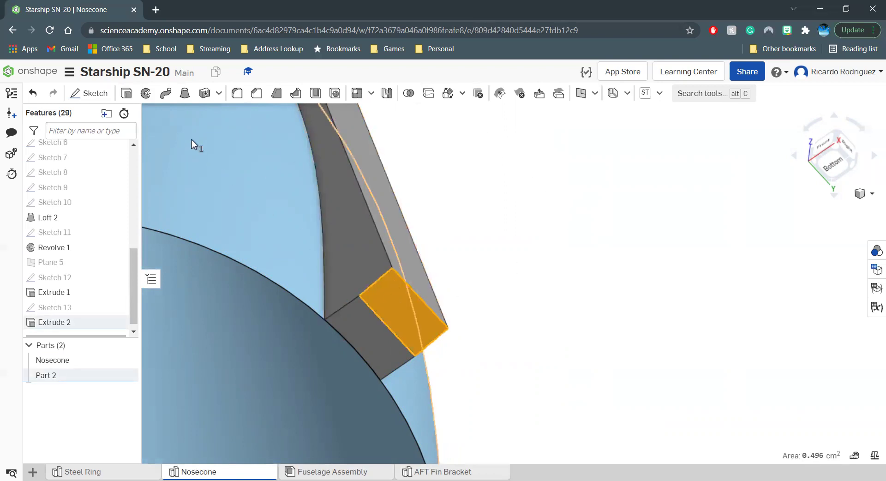
pyautogui.click(99, 94)
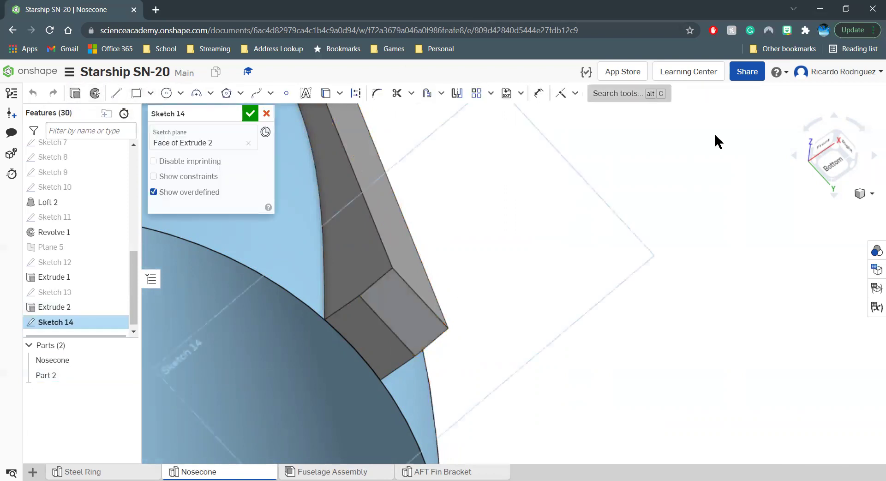
# Sketch a circle about 0.51 cm in diameter centred on the midpoint of the angled face's outer edge, seen from below
pyautogui.click(829, 170)
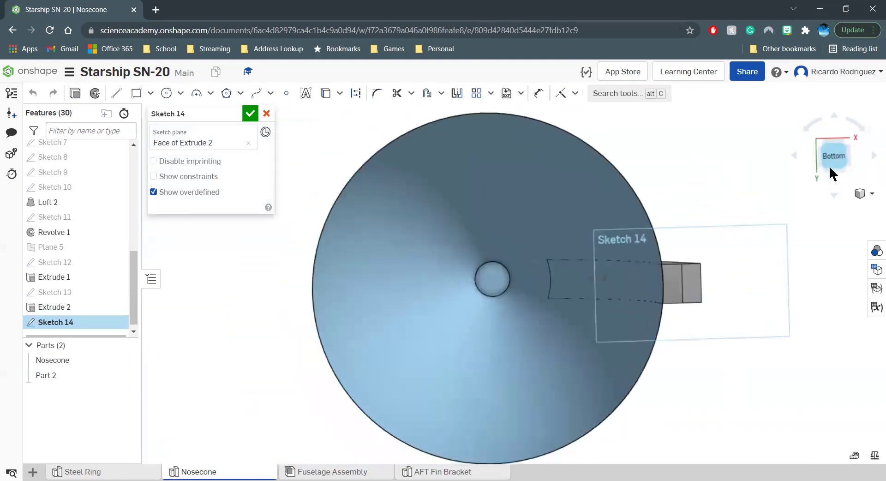
pyautogui.scroll(6, 729, 293)
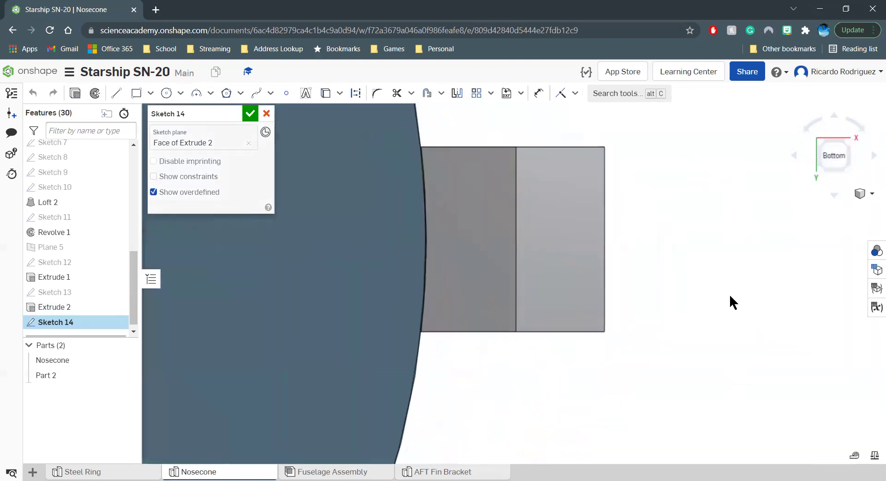
pyautogui.click(166, 93)
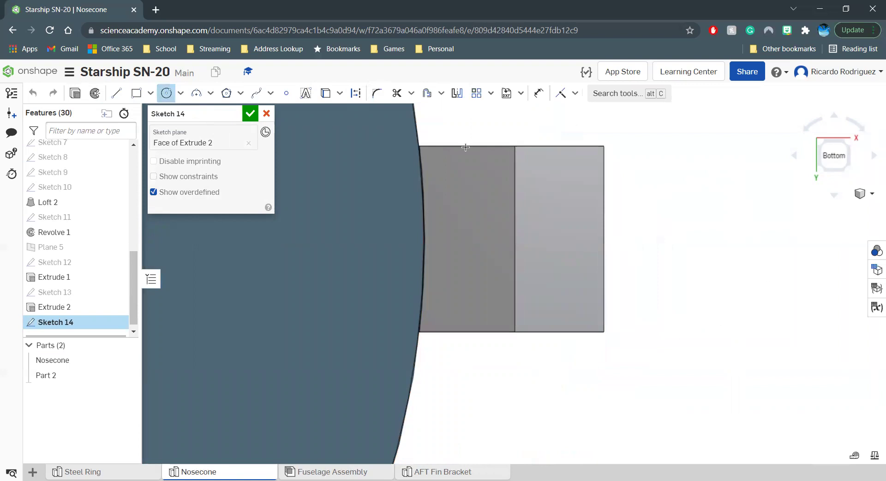
pyautogui.click(604, 239)
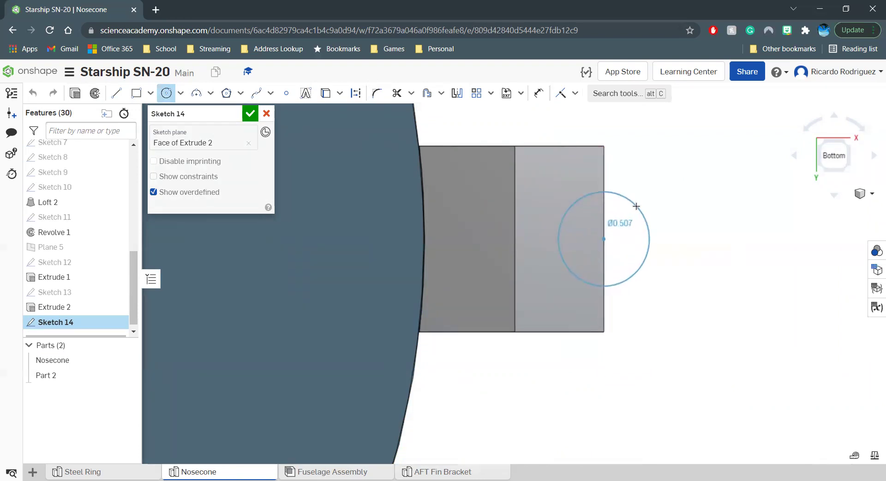
pyautogui.click(637, 206)
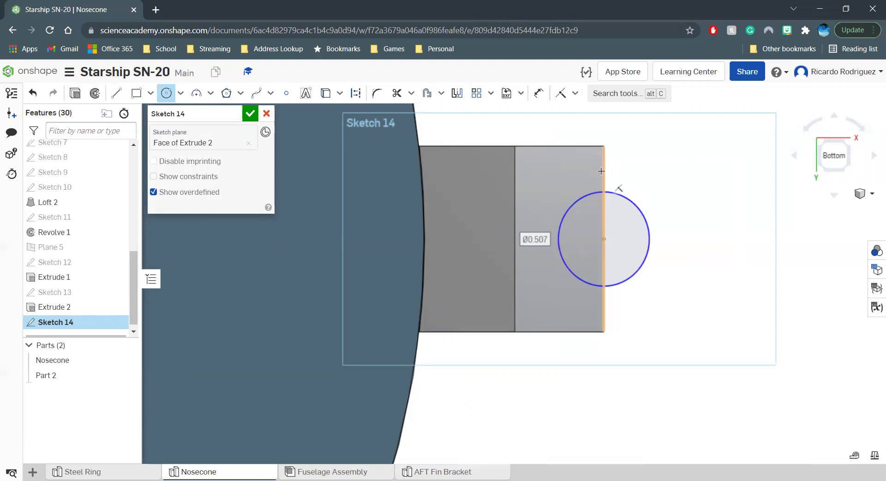
# Set the circle's diameter to #FDiameter*.5/9 and accept the sketch
pyautogui.press('u')
pyautogui.click(632, 199)
pyautogui.click(669, 168)
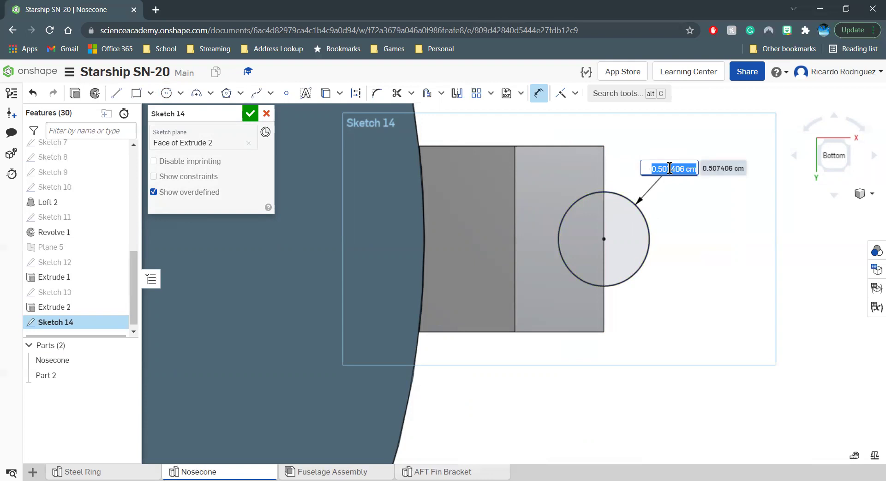
pyautogui.write('#F')
pyautogui.write('*.5/9')
pyautogui.press('Return')
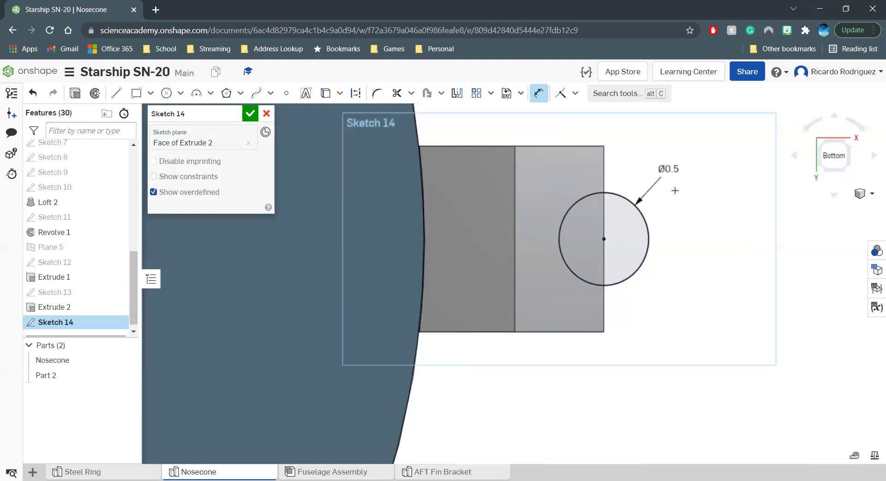
pyautogui.moveTo(669, 194); pyautogui.dragTo(663, 197, button='right')
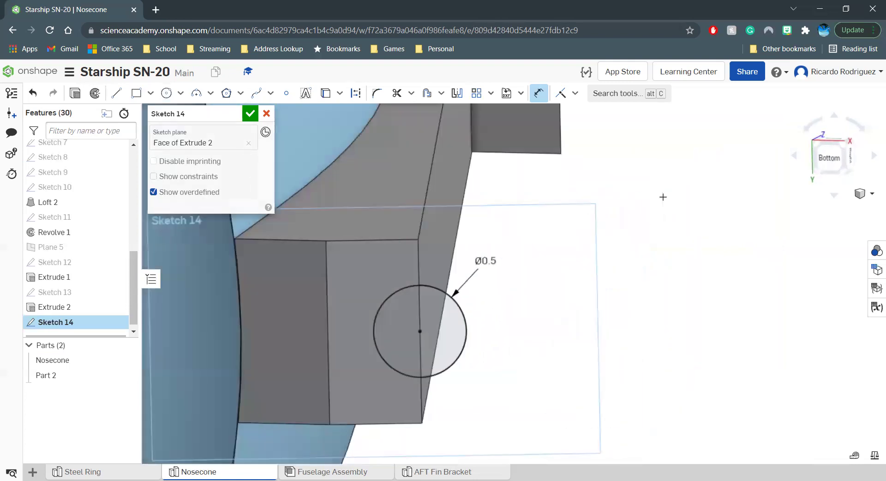
pyautogui.scroll(-2, 663, 197)
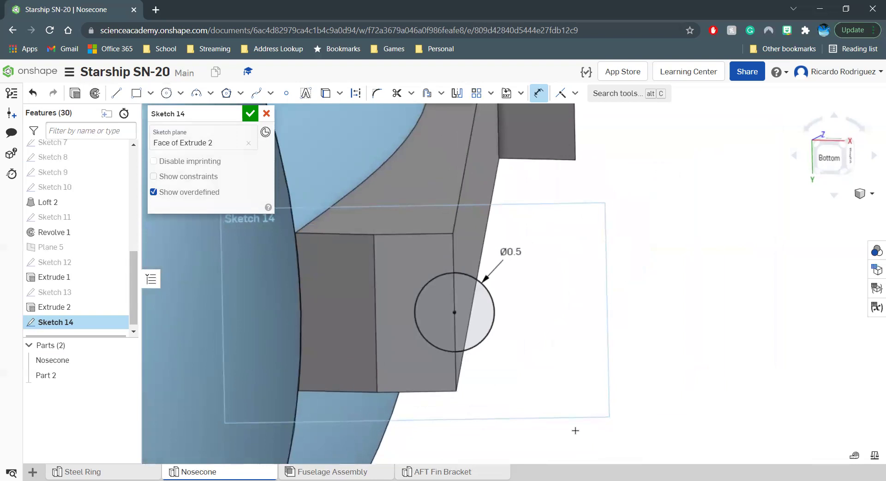
pyautogui.scroll(-2, 576, 430)
pyautogui.click(249, 115)
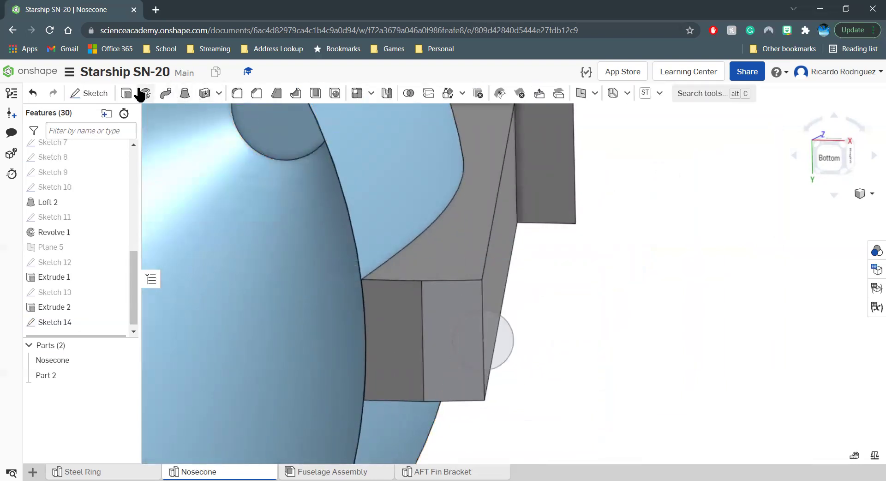
# Set up a Remove extrude of the circle's half lying on the angled face, with a Blind depth of #FDiameter*10.35/9
pyautogui.click(126, 93)
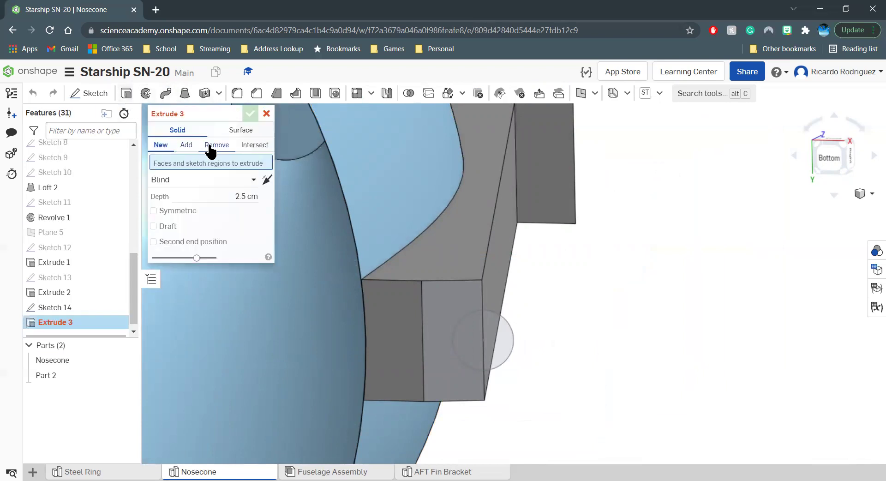
pyautogui.click(213, 144)
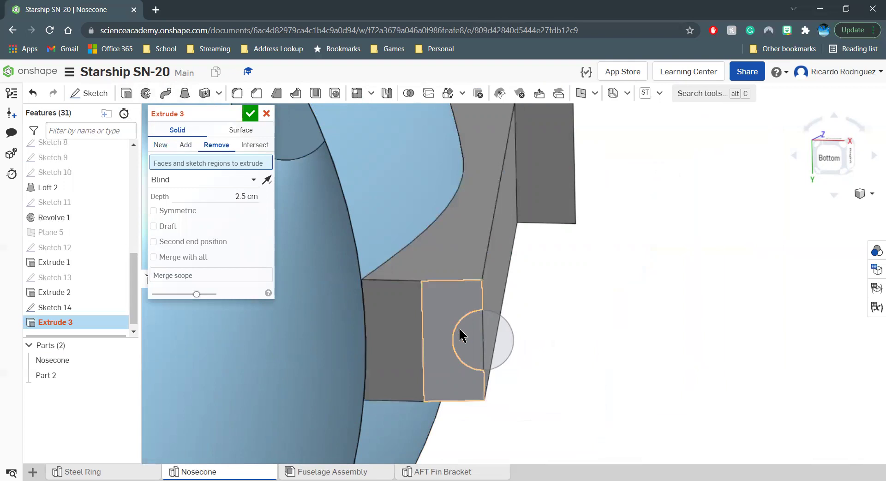
pyautogui.click(466, 337)
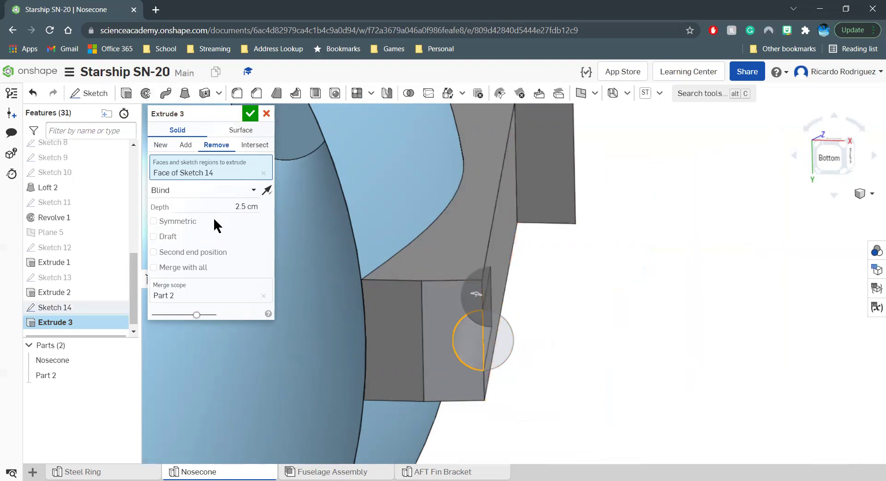
pyautogui.click(230, 209)
pyautogui.write('1')
pyautogui.press('BackSpace')
pyautogui.write('#F')
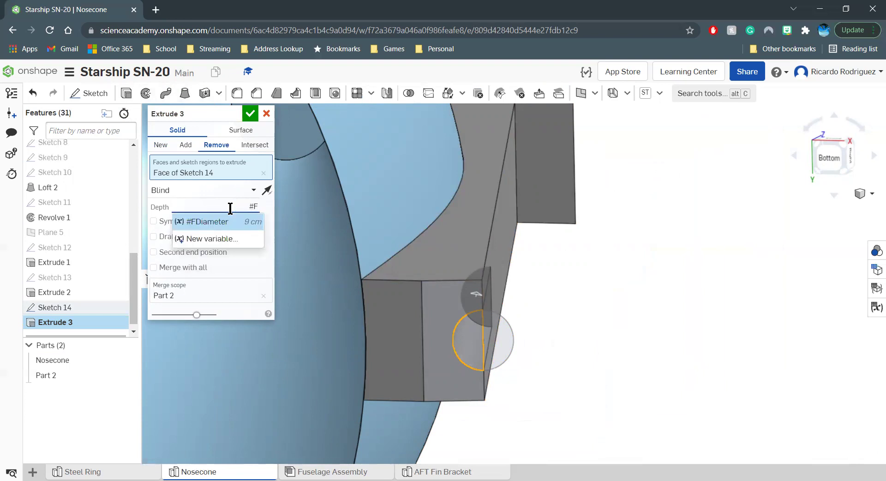
pyautogui.press('Return')
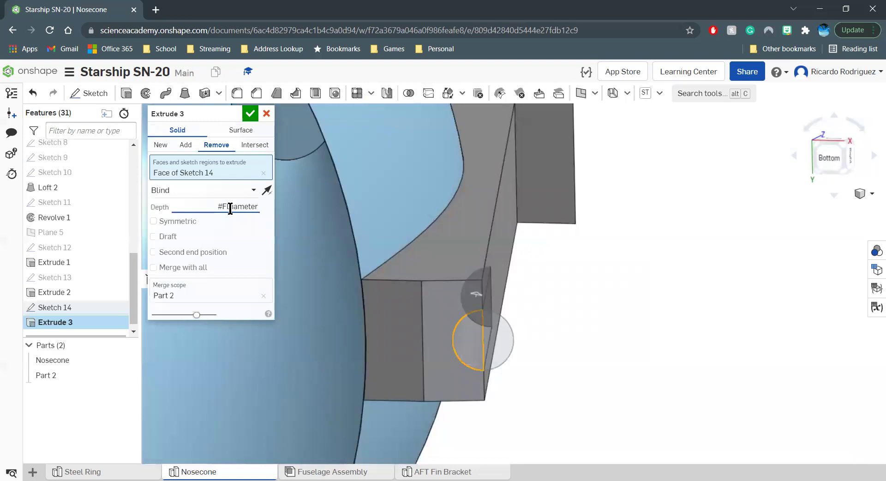
pyautogui.write('*10.35/9')
pyautogui.press('Return')
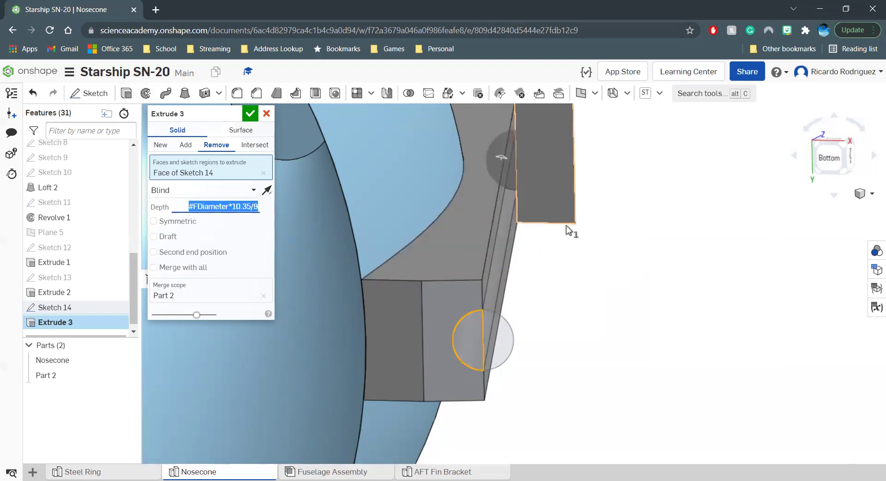
# Add the circle's outer half to the regions being cut along the bracket
pyautogui.moveTo(567, 226); pyautogui.dragTo(557, 226, button='right')
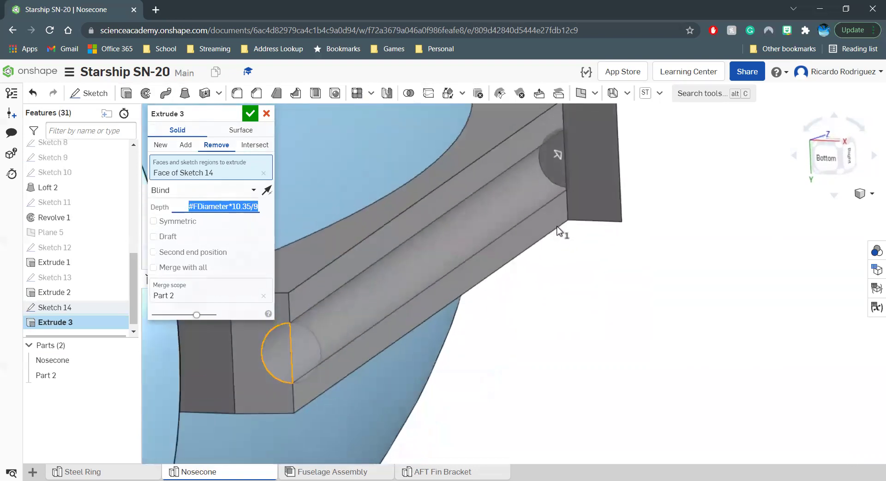
pyautogui.scroll(5, 557, 226)
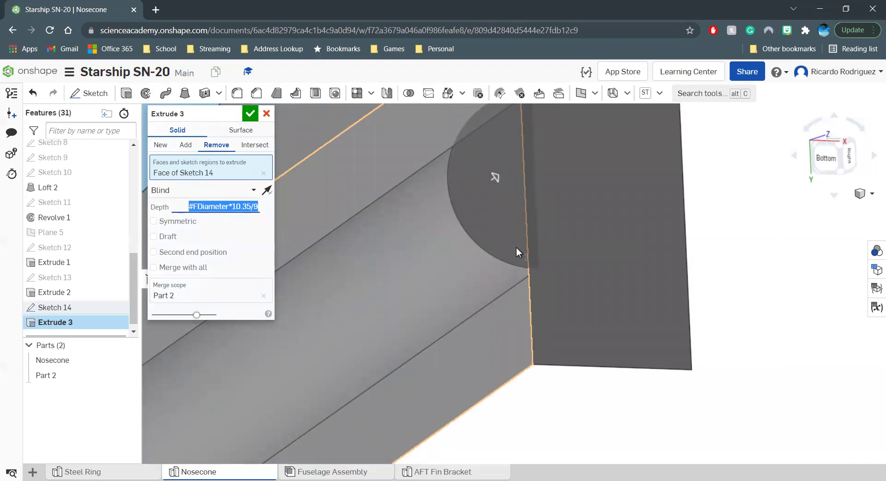
pyautogui.scroll(-5, 516, 247)
pyautogui.scroll(-2, 516, 246)
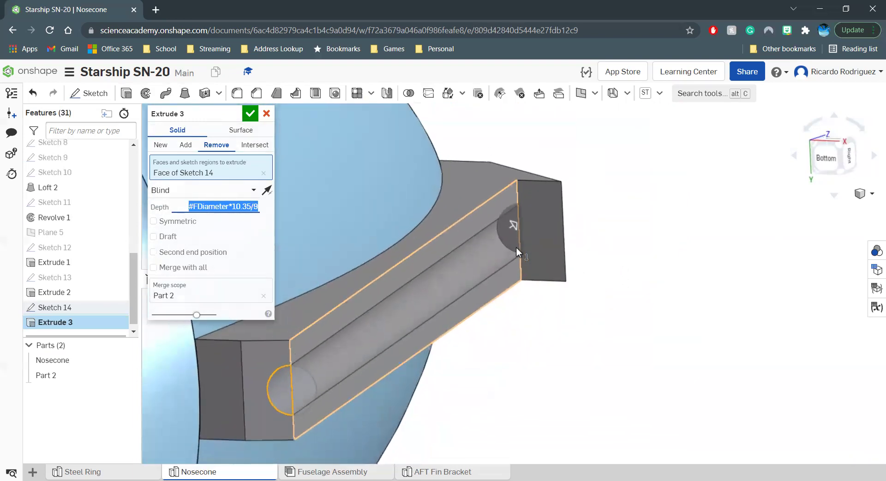
pyautogui.click(305, 393)
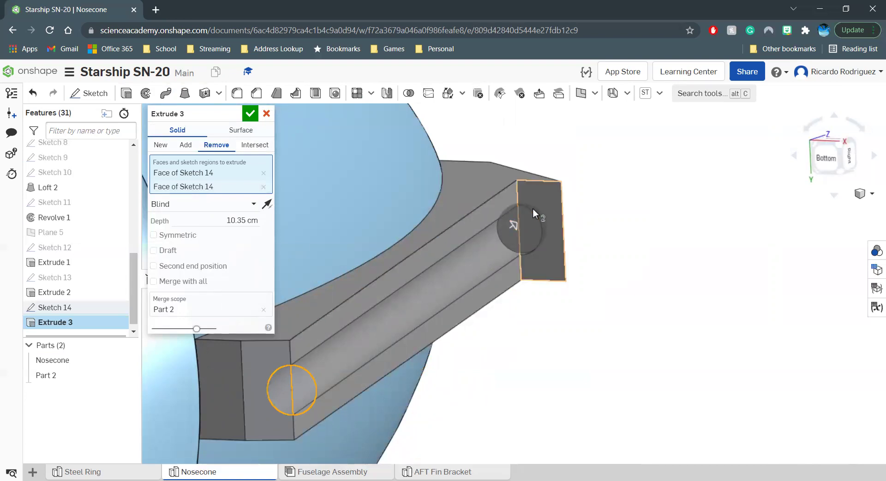
# Check the groove's far end at the bracket's upper lip, keep the depth and accept the cut
pyautogui.moveTo(671, 178); pyautogui.dragTo(664, 215, button='right')
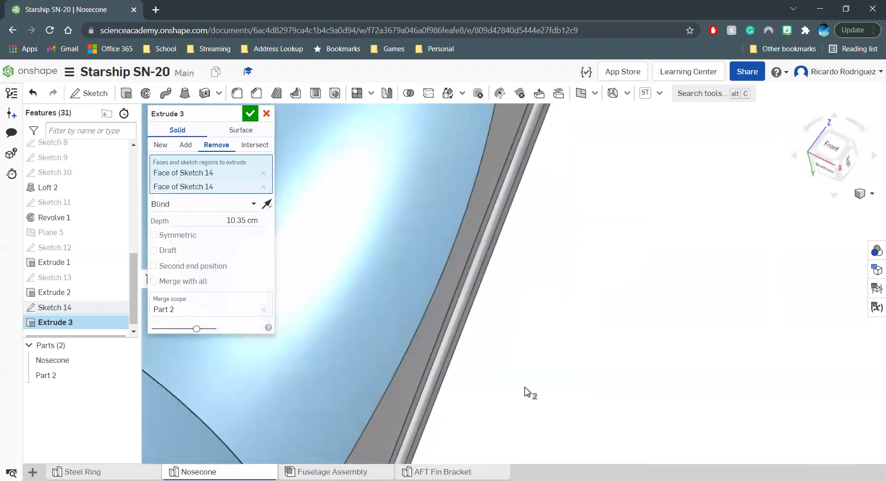
pyautogui.scroll(-5, 525, 393)
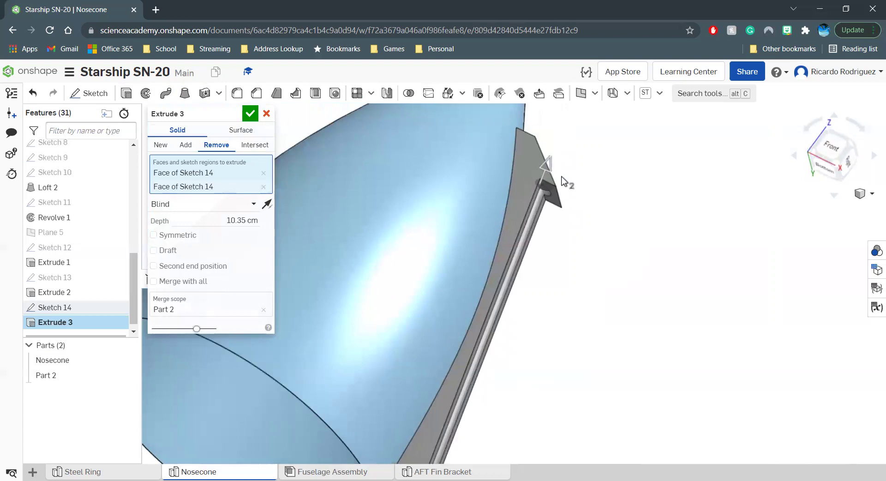
pyautogui.scroll(5, 562, 177)
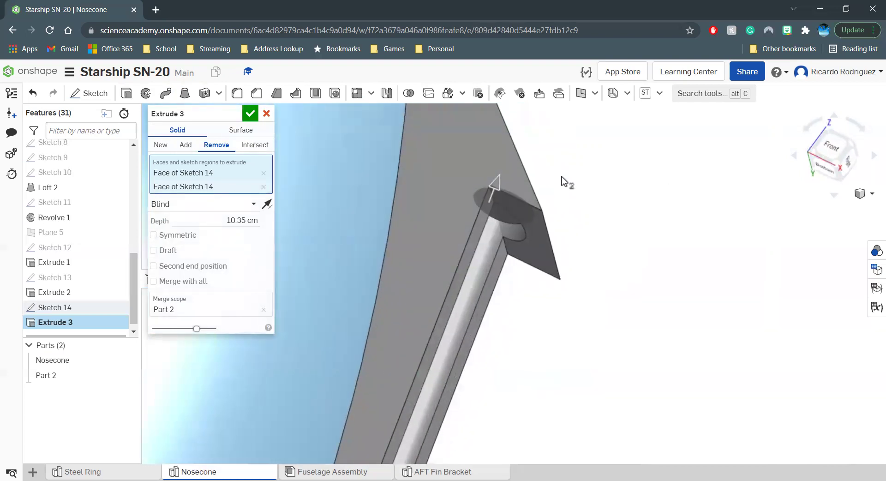
pyautogui.moveTo(562, 192); pyautogui.dragTo(571, 212, button='right')
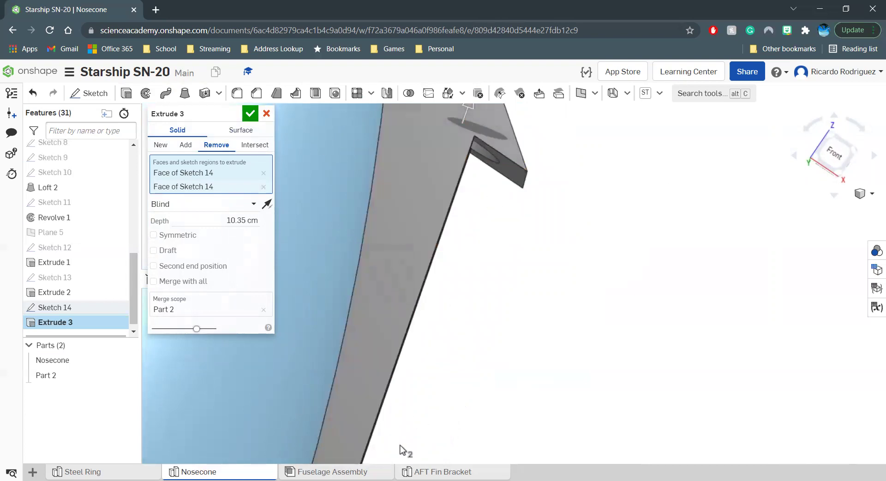
pyautogui.scroll(-2, 401, 450)
pyautogui.moveTo(522, 227); pyautogui.dragTo(506, 231, button='right')
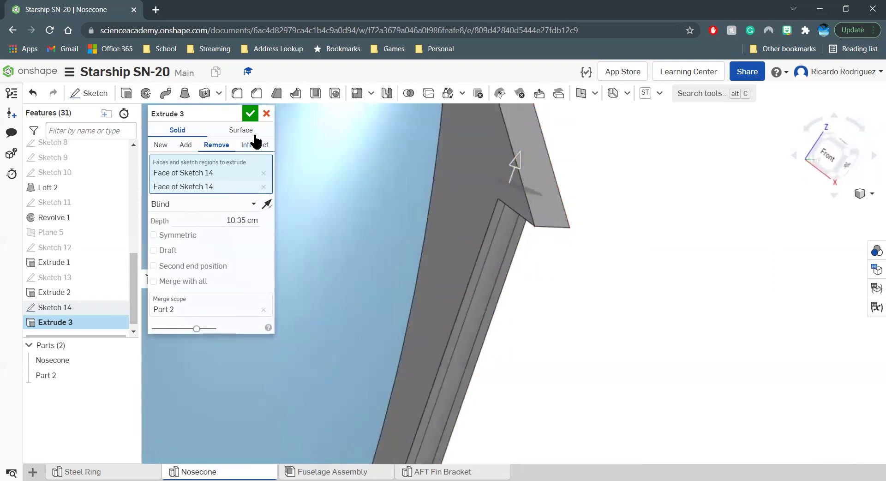
pyautogui.click(231, 218)
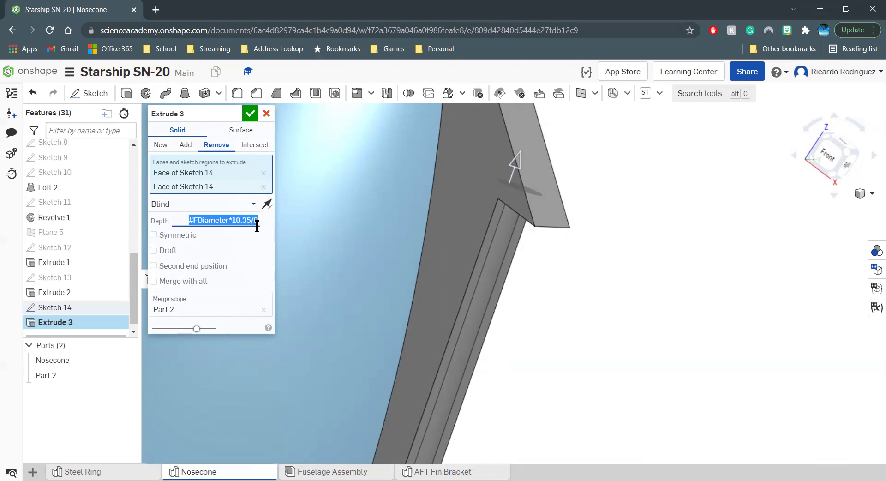
pyautogui.click(250, 114)
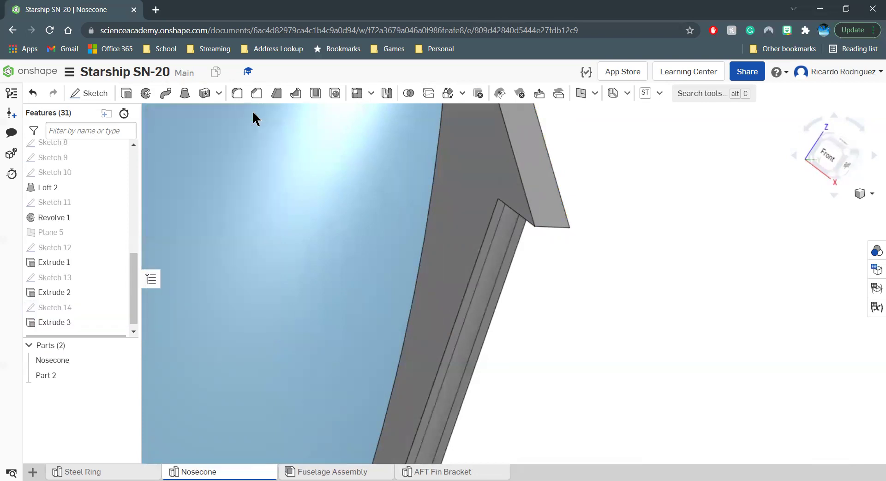
# Mirror the fin bracket across the Right plane as a new, separate part on the opposite side of the Nosecone
pyautogui.scroll(-5, 510, 289)
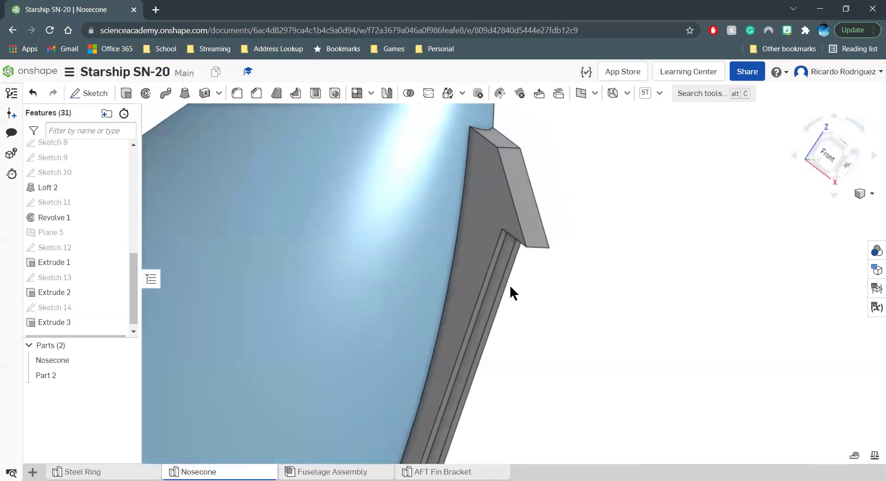
pyautogui.scroll(-2, 548, 223)
pyautogui.scroll(-2, 548, 222)
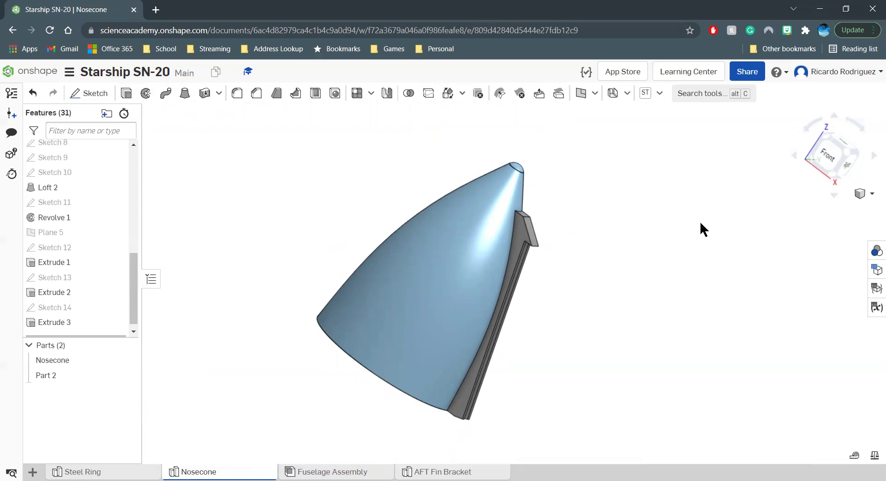
pyautogui.moveTo(635, 212); pyautogui.dragTo(647, 186, button='right')
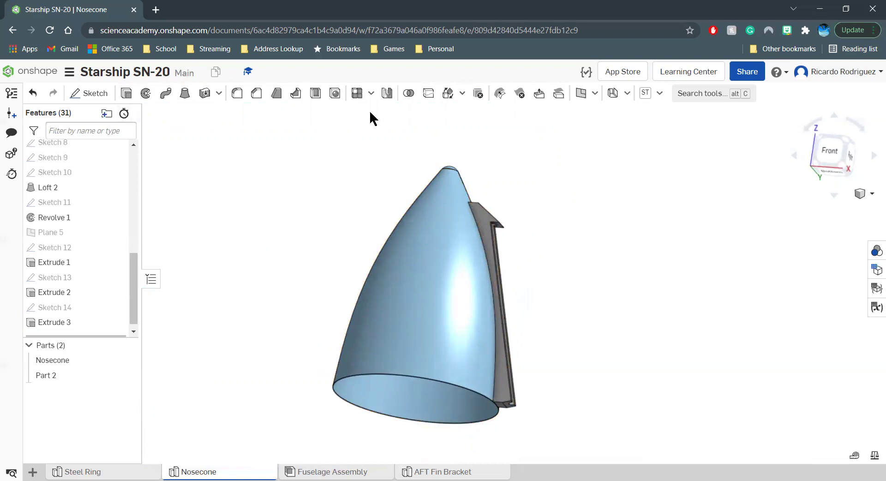
pyautogui.click(387, 95)
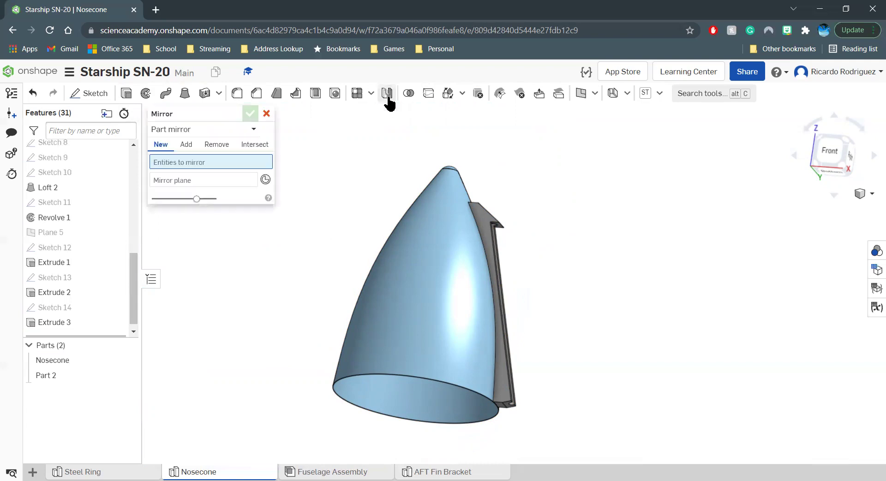
pyautogui.click(487, 220)
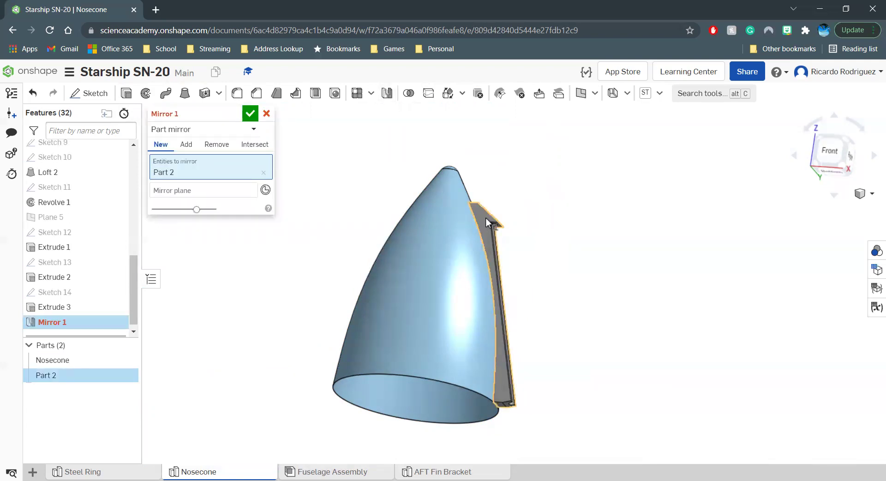
pyautogui.click(226, 193)
pyautogui.scroll(8, 99, 171)
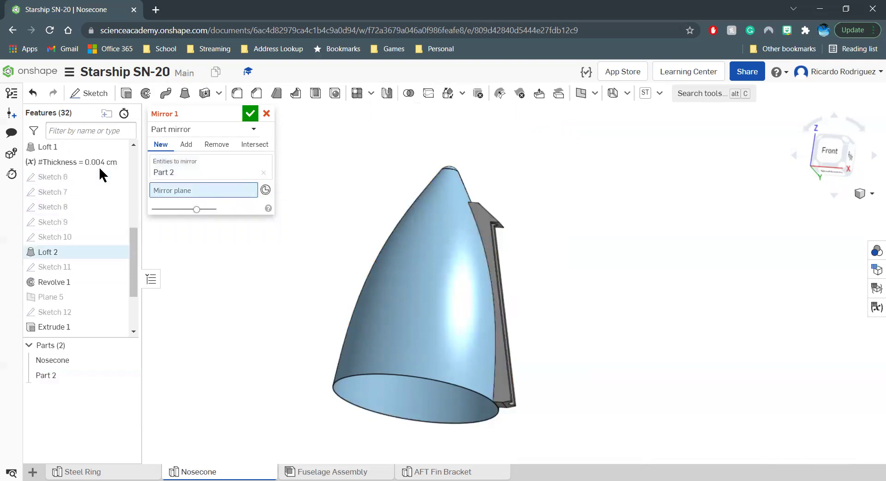
pyautogui.scroll(1, 102, 174)
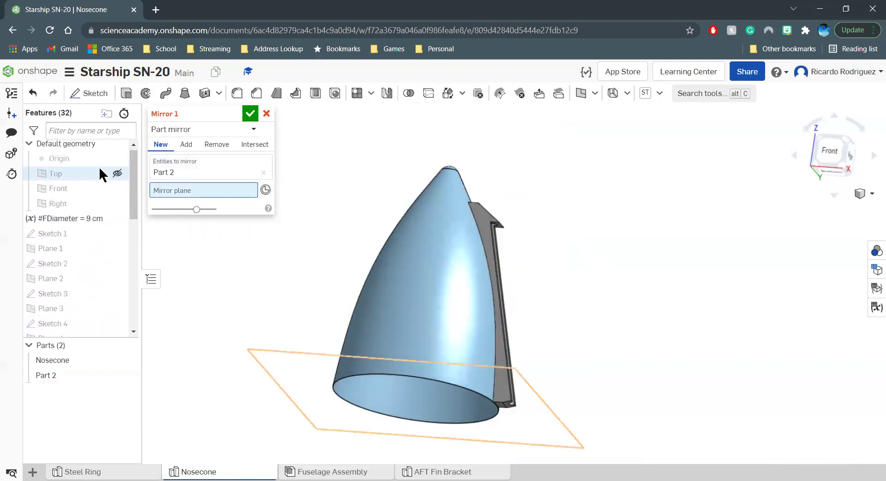
pyautogui.click(84, 208)
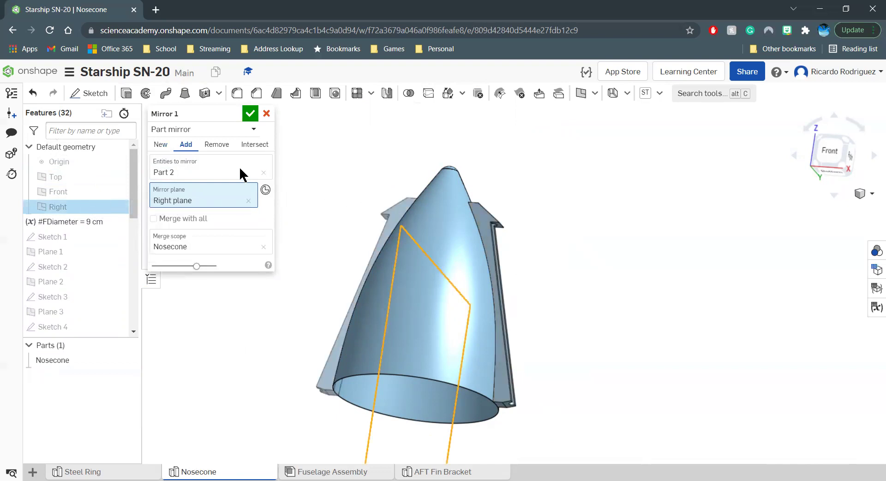
pyautogui.click(161, 145)
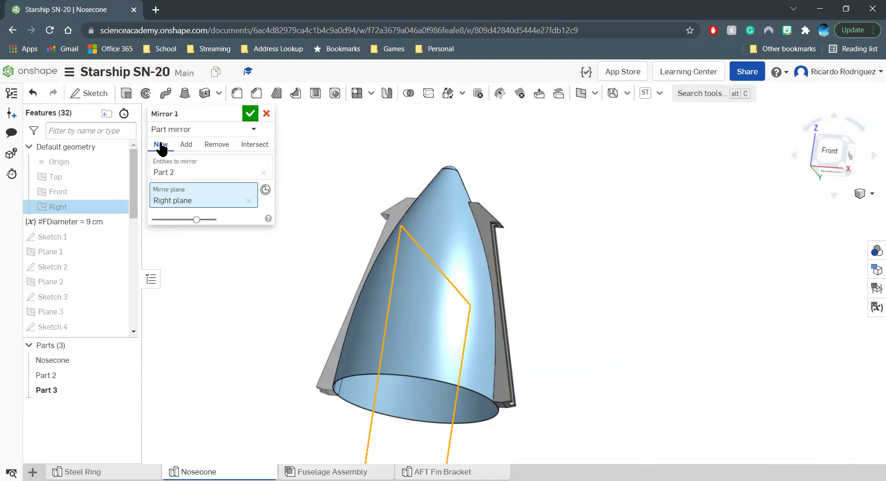
pyautogui.click(249, 115)
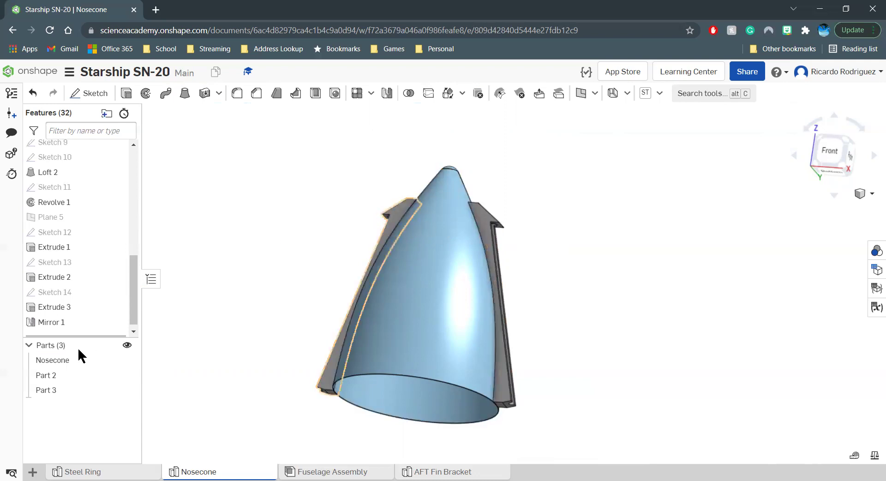
# Rename Part 2, the original fin bracket on the Nosecone, to "Right FWD Fin Bracket"
pyautogui.rightClick(51, 380)
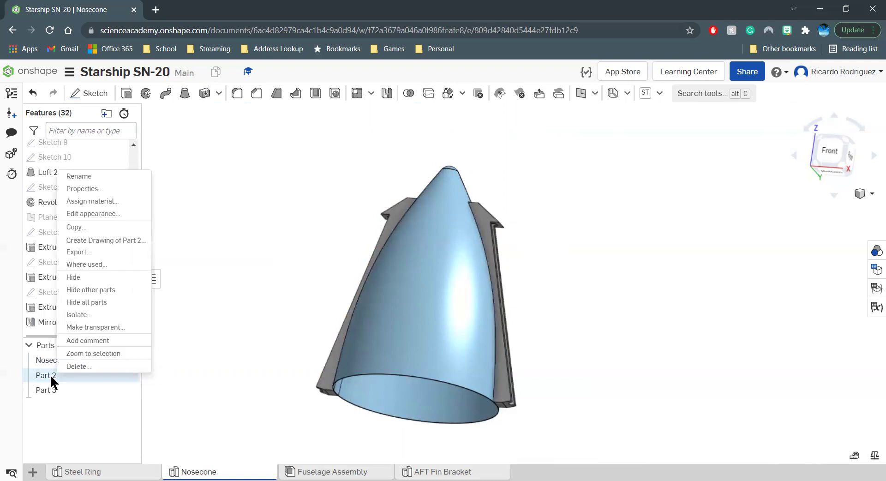
pyautogui.click(89, 180)
pyautogui.write('Right')
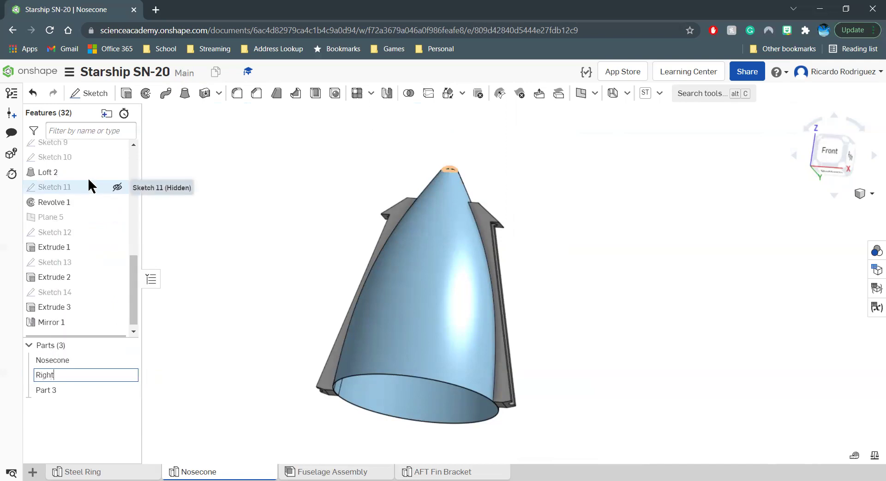
pyautogui.write(' FWD Fin Bracket')
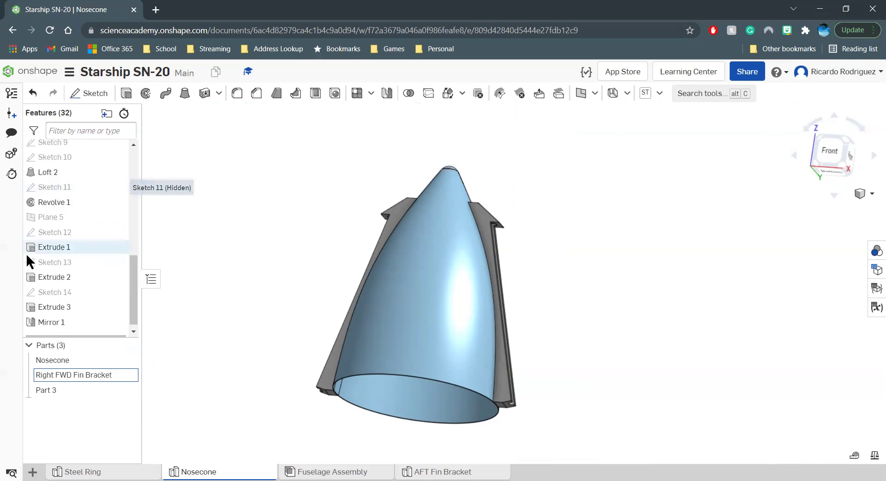
pyautogui.press('Return')
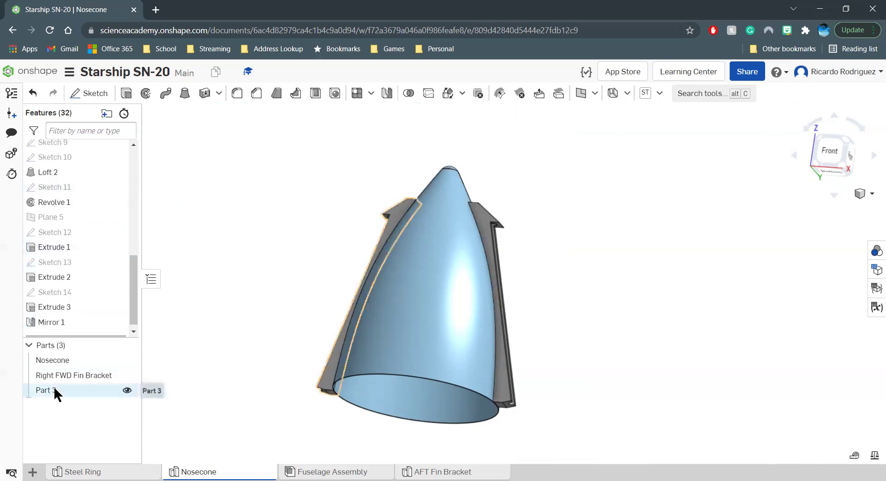
# Rename Part 3, the mirrored fin bracket, to "Left FWD Fin Bracket"
pyautogui.rightClick(54, 391)
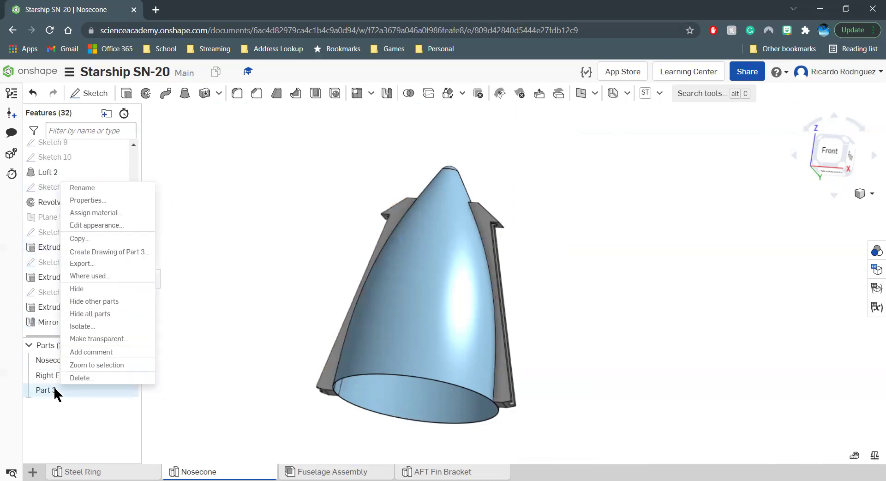
pyautogui.click(90, 189)
pyautogui.write('Le')
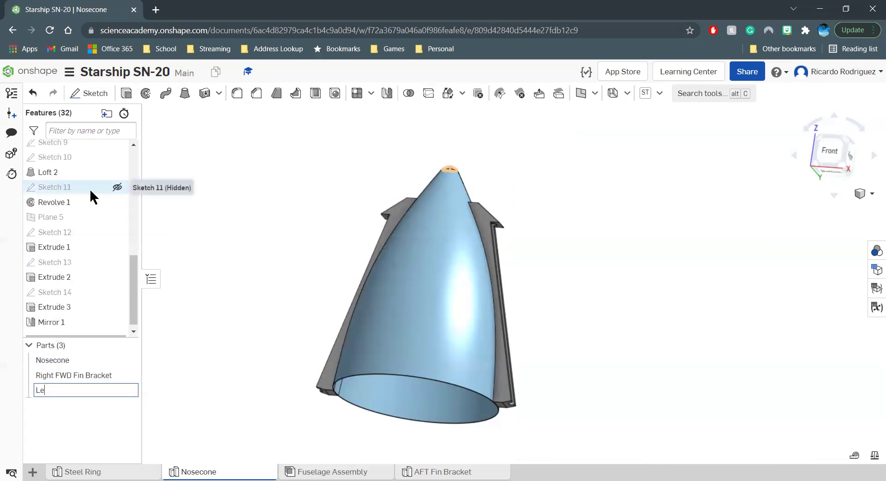
pyautogui.write('ft FWD Fin Bracket')
pyautogui.click(103, 429)
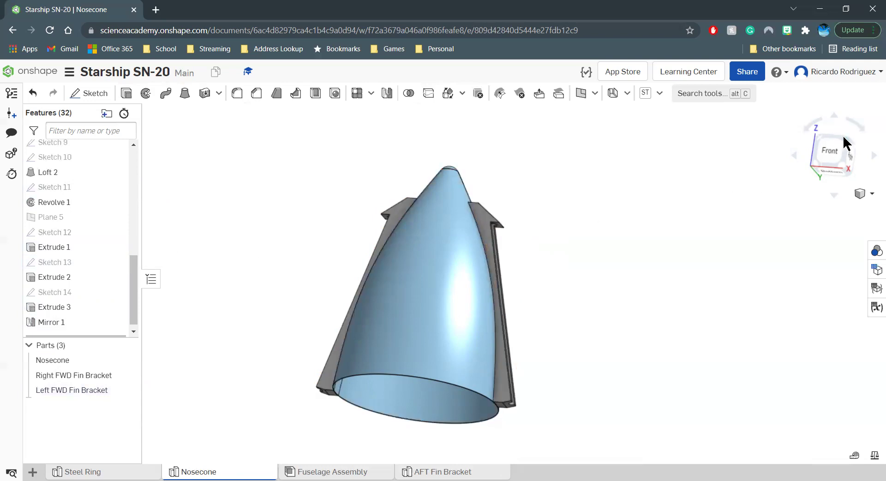
# Check the mass properties of the right and left forward fin brackets together, then close the measurement and clear the selection
pyautogui.click(847, 141)
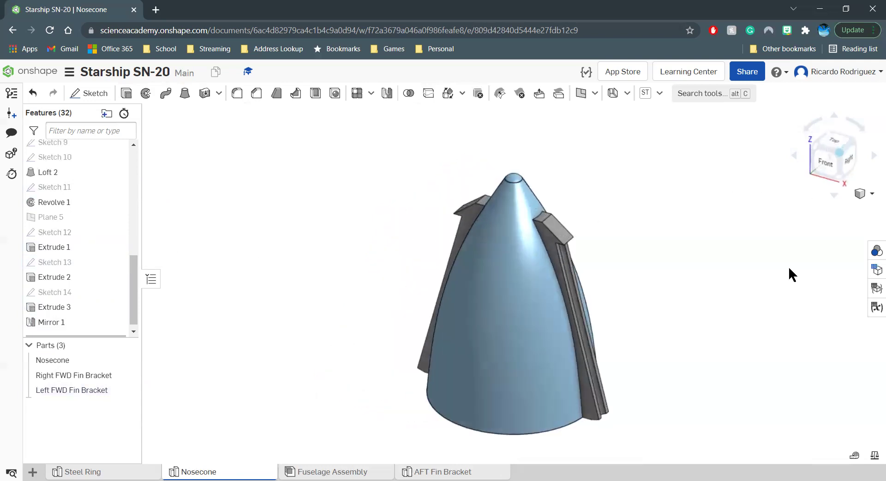
pyautogui.click(872, 454)
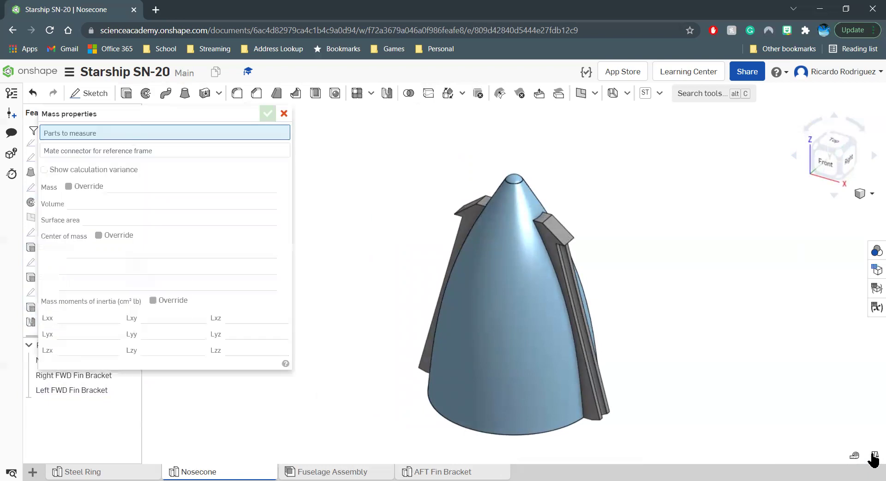
pyautogui.click(556, 232)
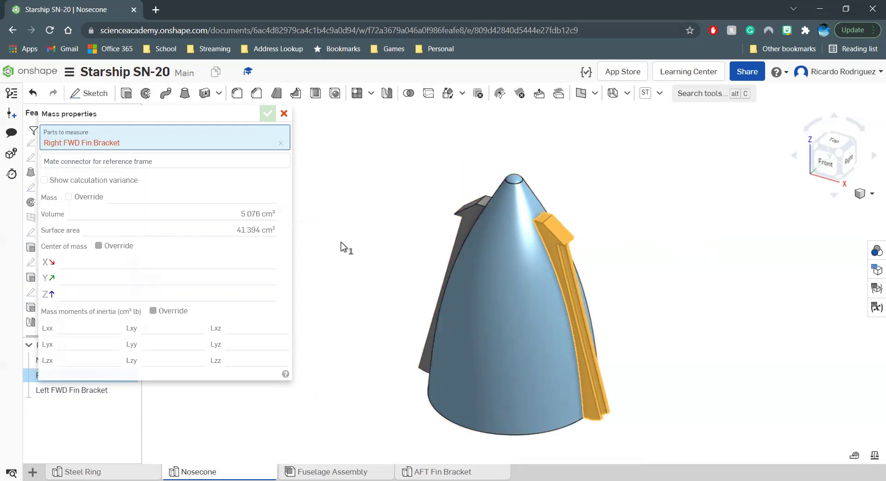
pyautogui.click(464, 222)
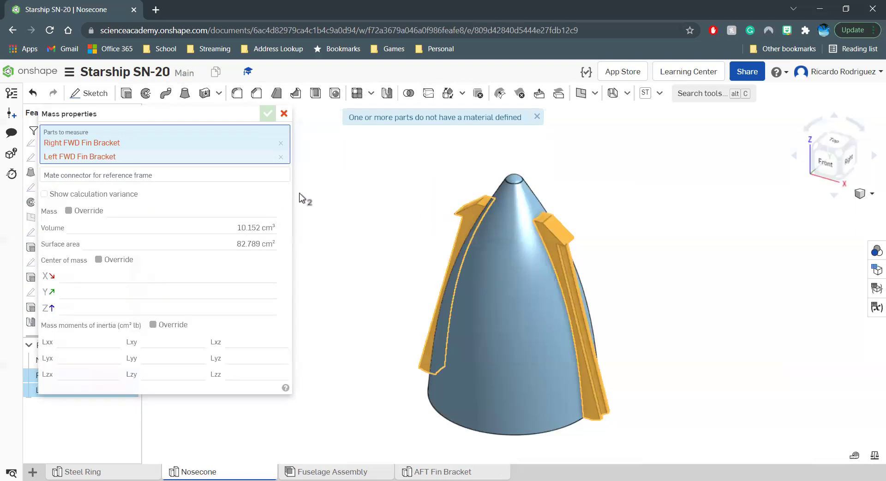
pyautogui.click(284, 114)
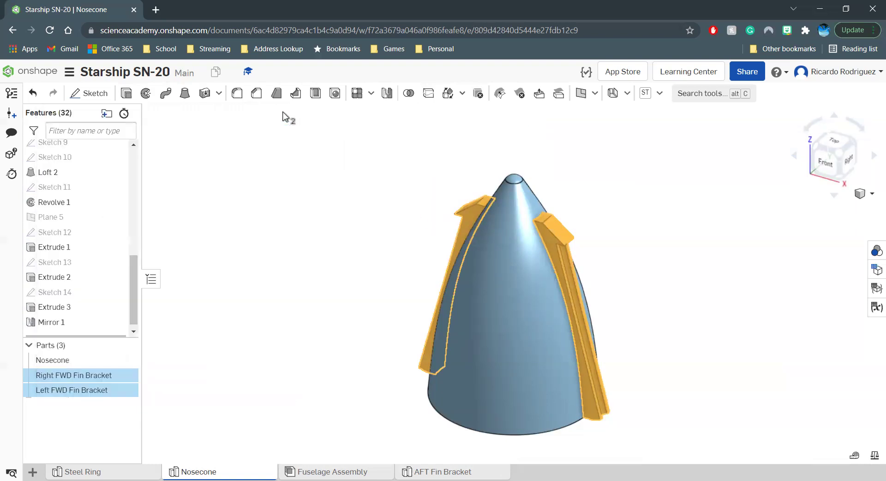
pyautogui.click(345, 202)
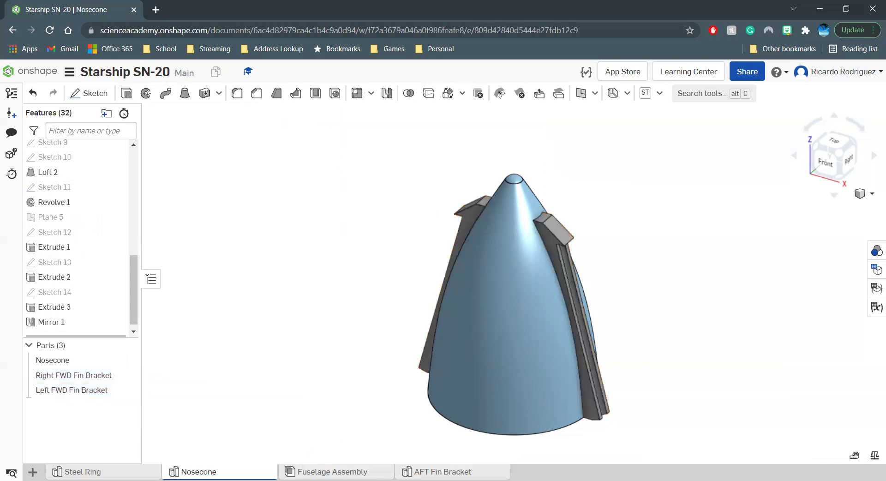
# Reorder the document's tabs so that AFT Fin Bracket comes directly after Nosecone, ahead of Fuselage Assembly
pyautogui.moveTo(443, 472); pyautogui.dragTo(332, 471)
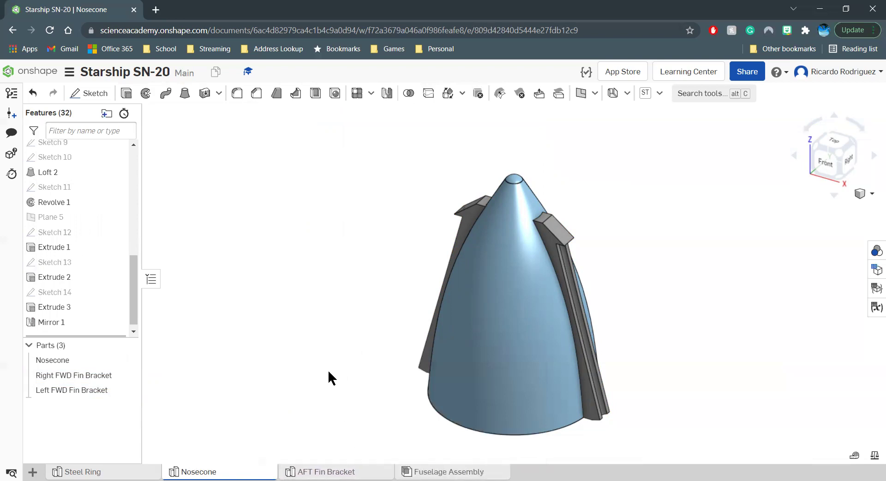